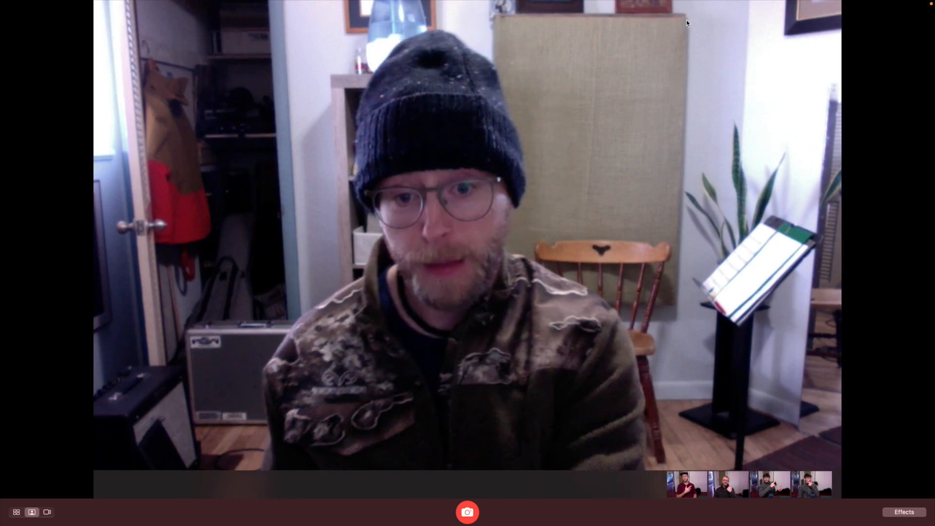
Switch to the Pro Tools session, decline the detailed session report, and automatically find and relink the missing audio files.
key("Escape")
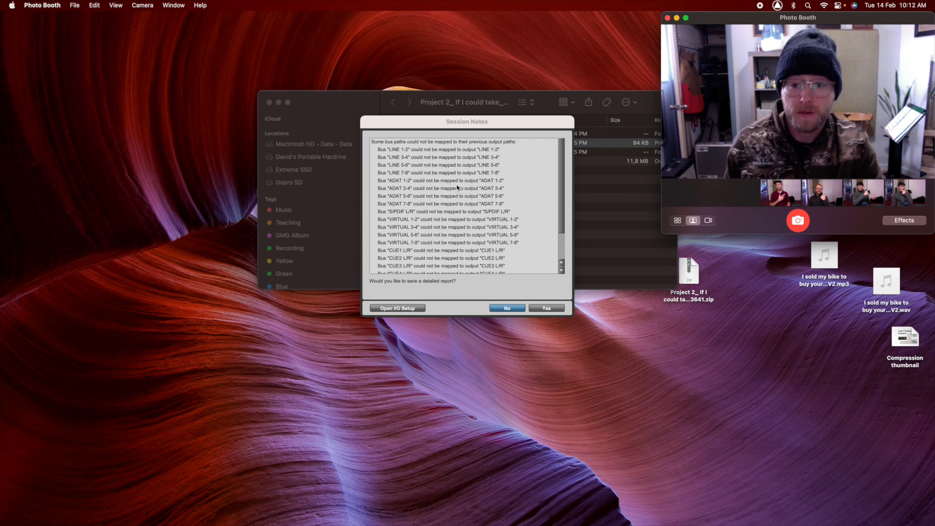
left_click(496, 123)
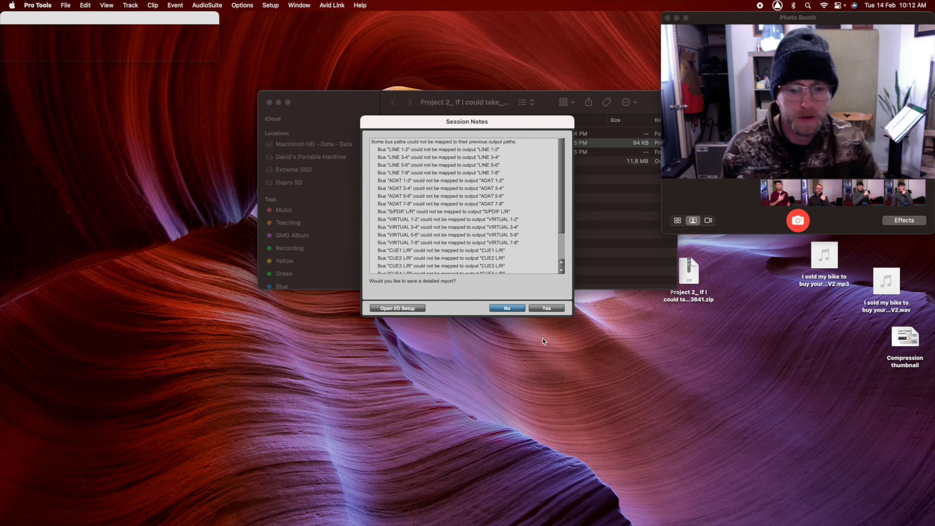
left_click(511, 310)
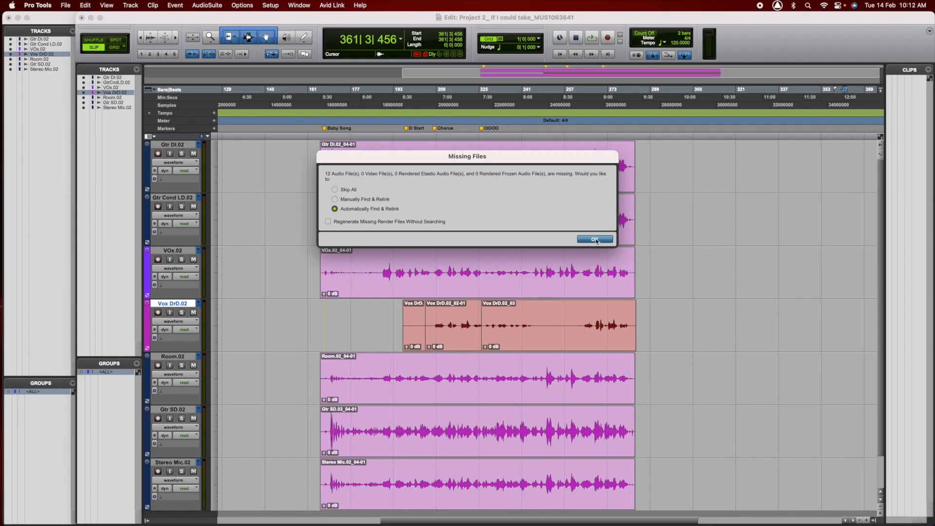
left_click(595, 239)
Move and resize the Edit window so it fills the free screen area beside the Photo Booth window.
mouse_move(926, 516)
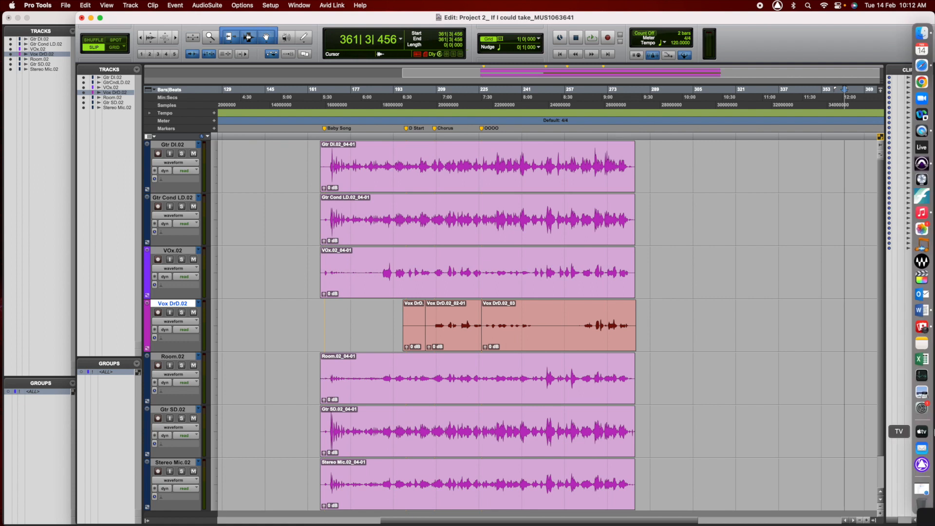
left_click_drag(934, 14, 693, 28)
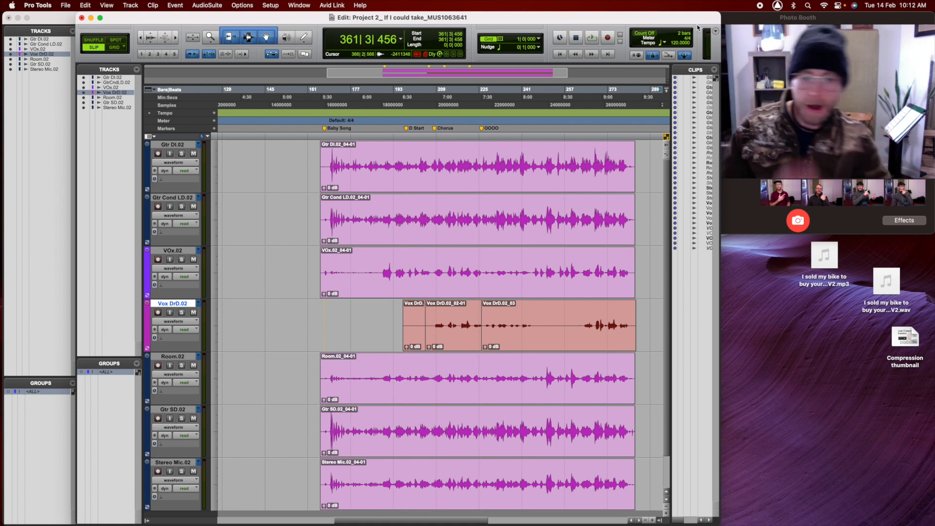
left_click_drag(149, 18, 82, 20)
left_click_drag(660, 522, 729, 524)
left_click_drag(656, 514, 721, 517)
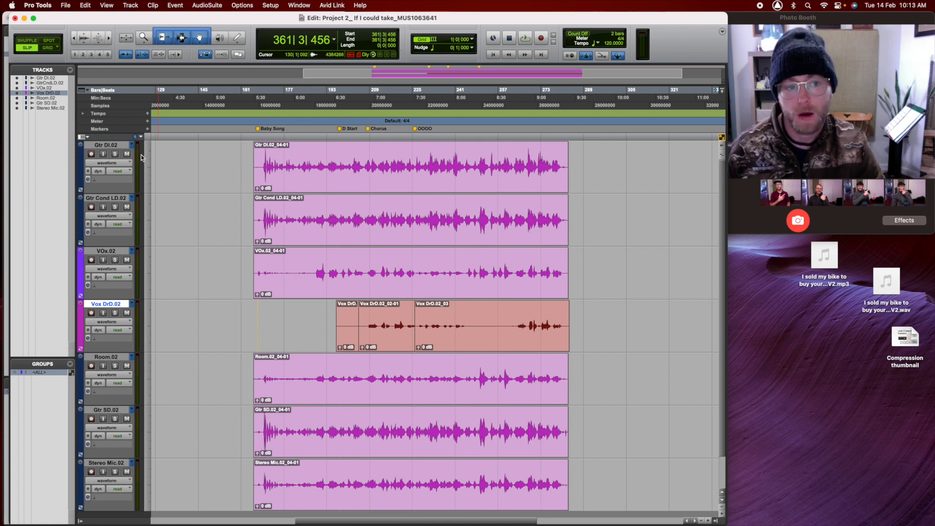
Review the Gtr DI.02, Gtr Cond LD.02, VOx.02, Vox DrD.02 and Room.02 tracks by selecting each in turn.
left_click(106, 147)
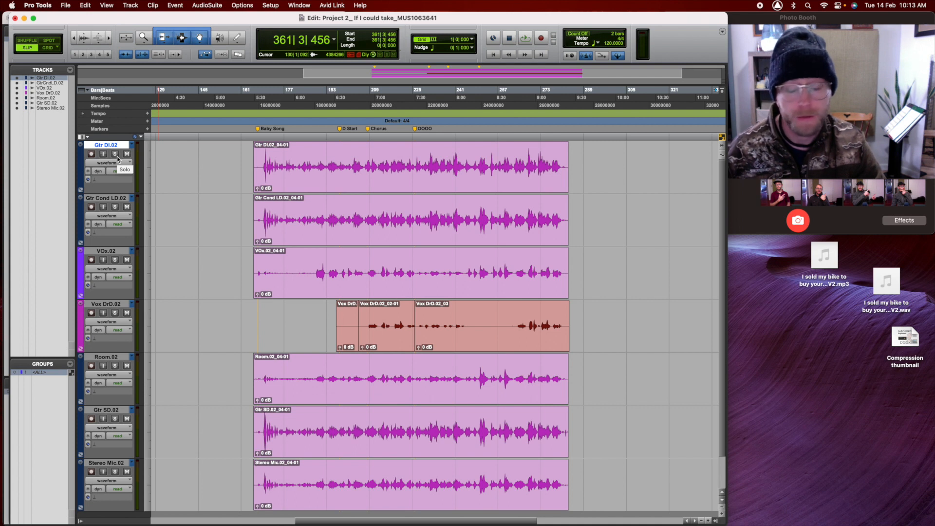
left_click(115, 199)
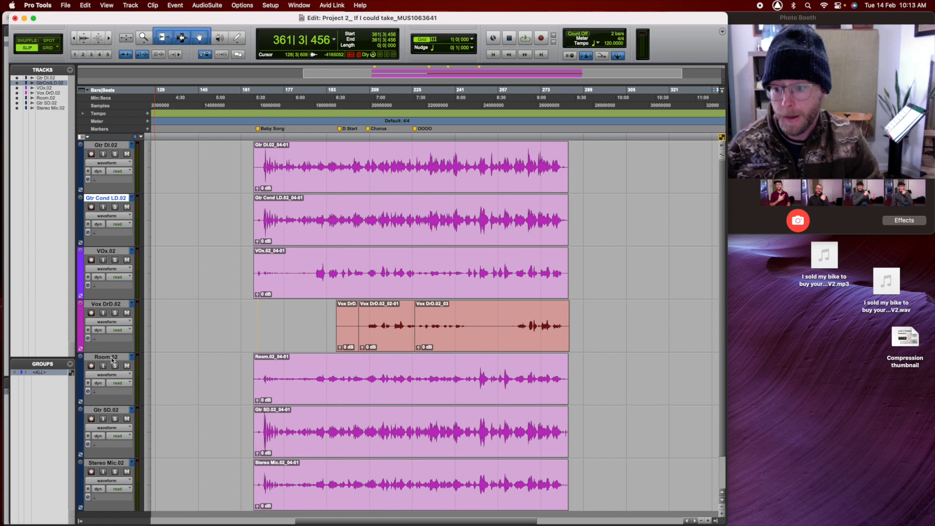
left_click(107, 252)
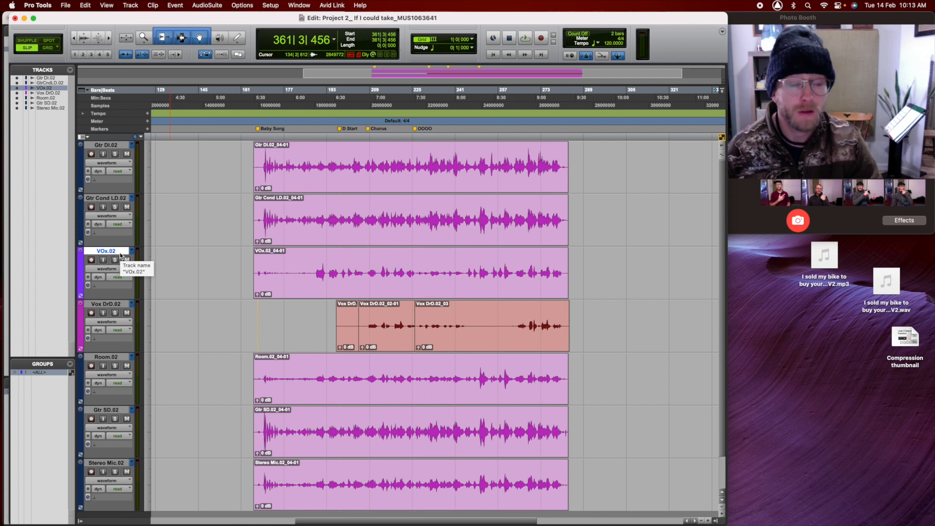
left_click(113, 305)
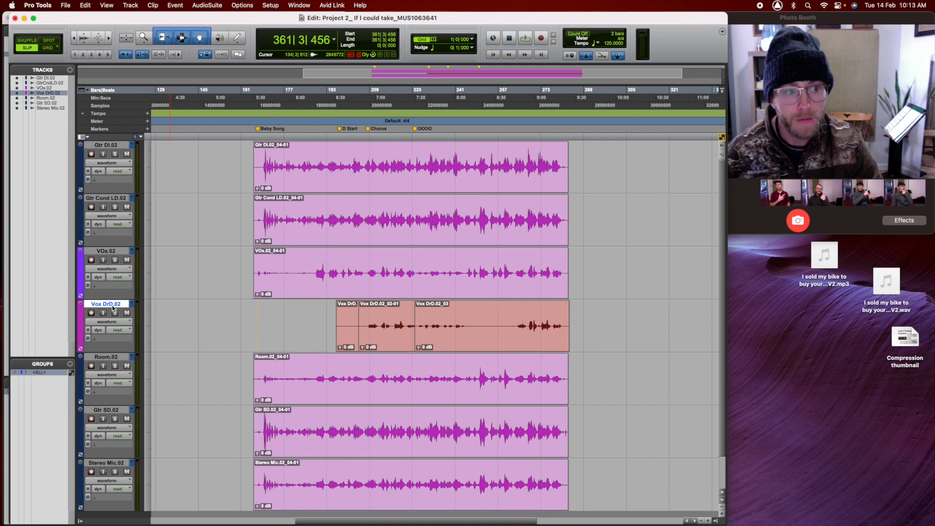
left_click(111, 359)
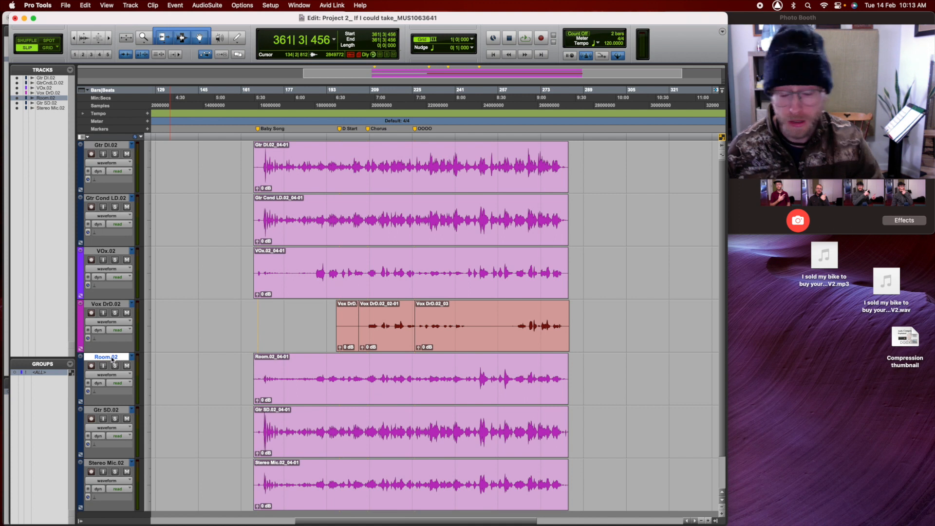
Move the Gtr SD.02 track directly below Gtr Cond LD.02, and select the Stereo Mic.02 track.
left_click(112, 412)
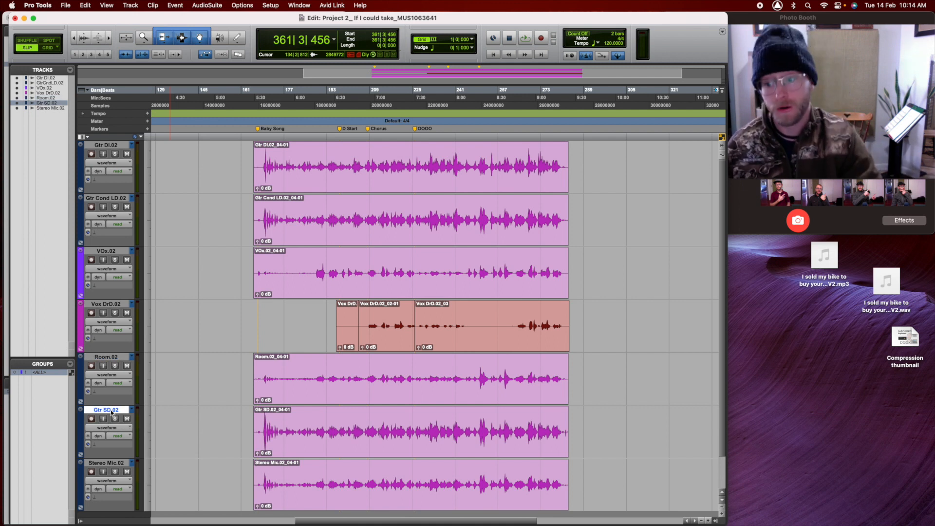
left_click_drag(111, 413, 105, 197)
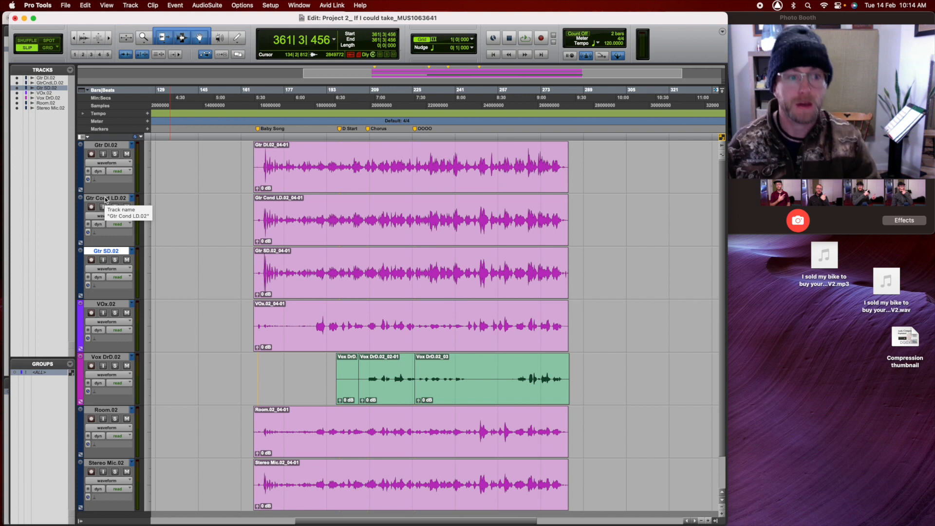
scroll(124, 387, "down", 3)
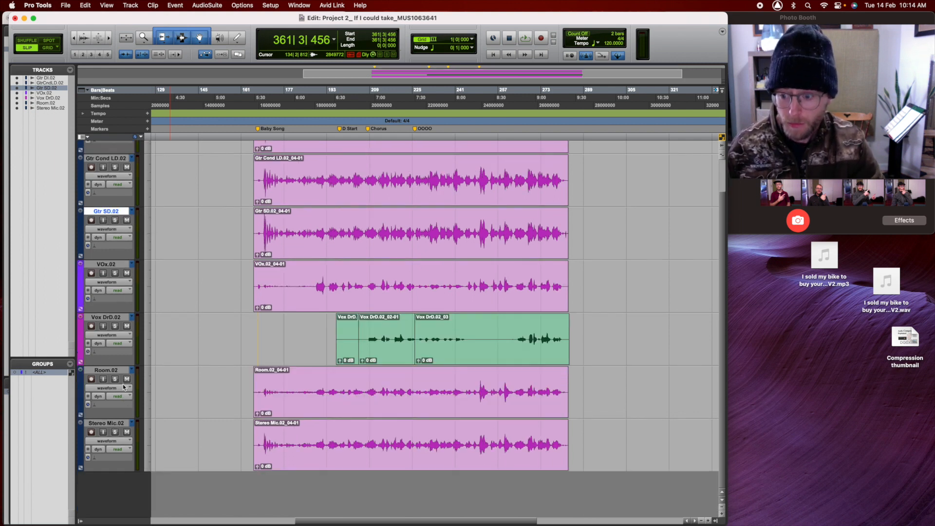
left_click(111, 423)
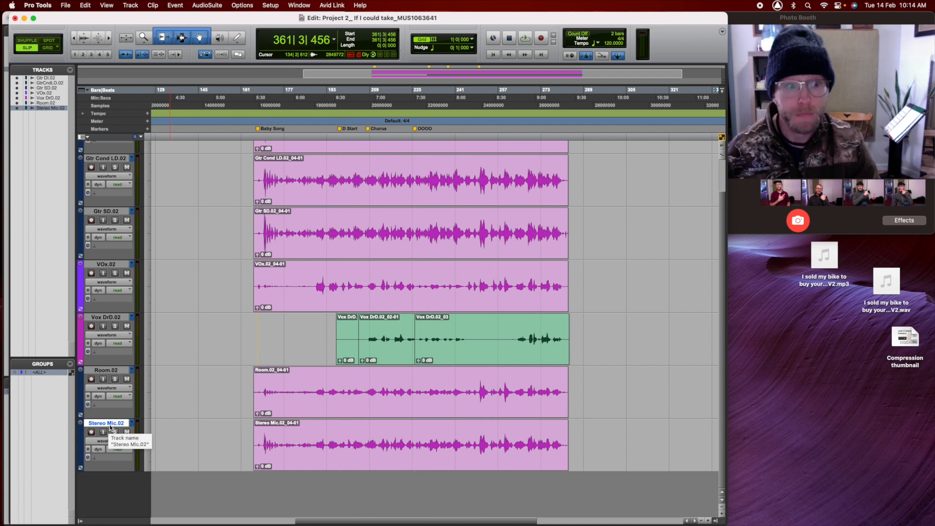
scroll(110, 428, "up", 2)
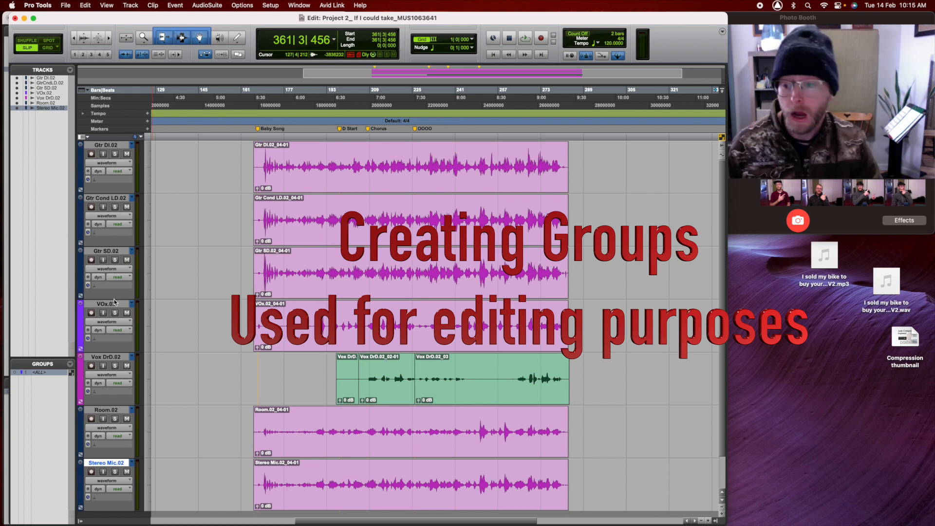
Select the three guitar tracks while toggling individual ones in and out of the selection, and replace it with VOx.02.
left_click(92, 145)
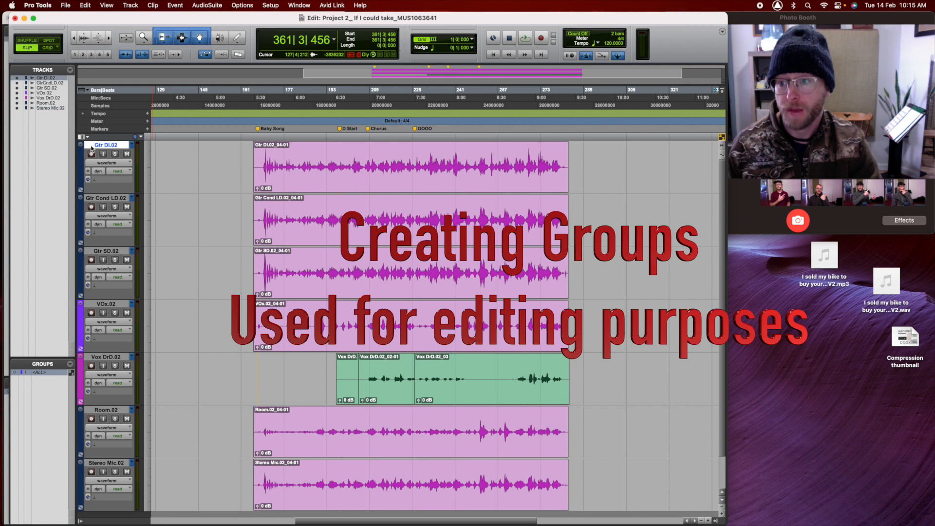
left_click(104, 199, "shift")
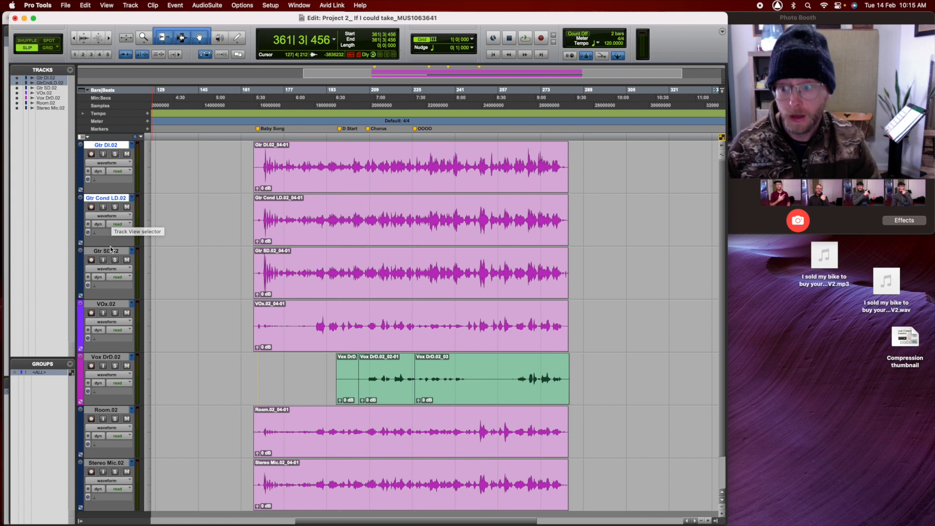
left_click(110, 251, "super")
left_click(118, 198, "super")
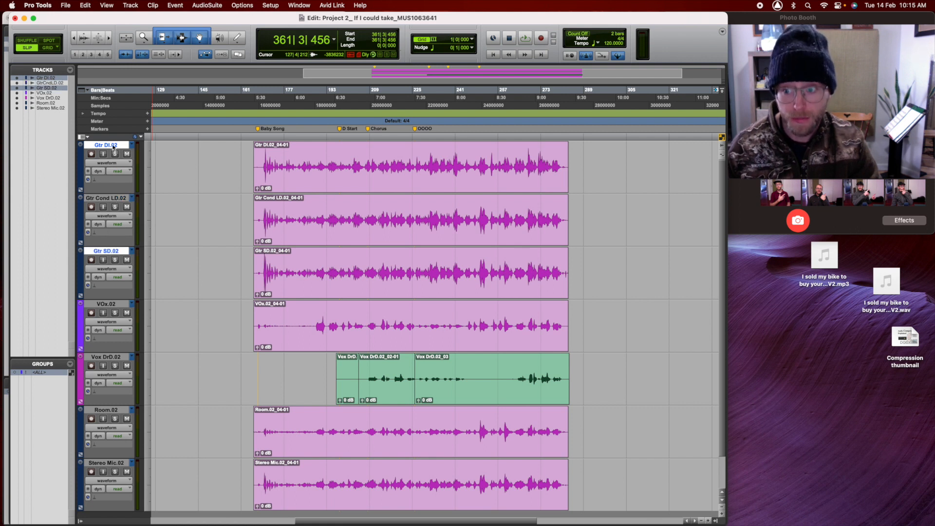
left_click(116, 199, "super")
left_click(113, 146, "super")
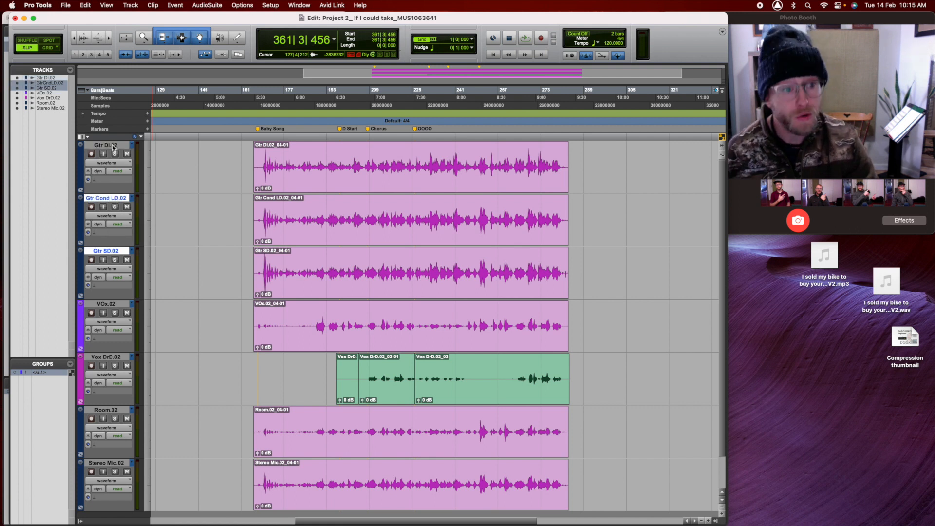
left_click(113, 146, "super")
left_click(116, 198, "super")
left_click(117, 199, "super")
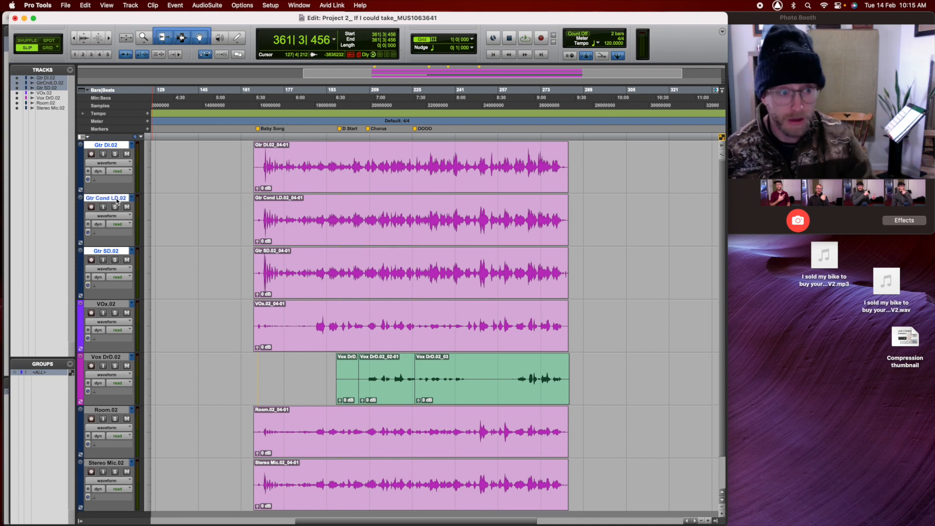
left_click(116, 252, "super")
left_click(115, 252, "super")
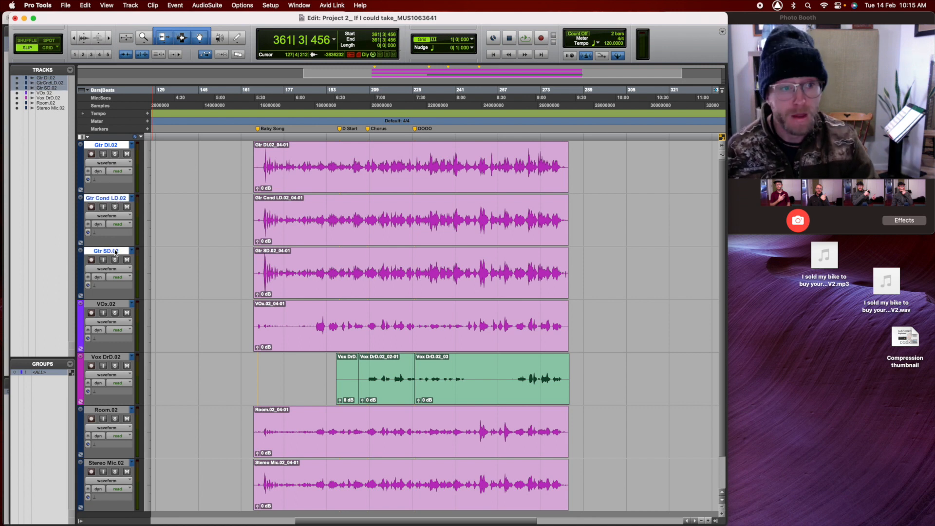
left_click(111, 305)
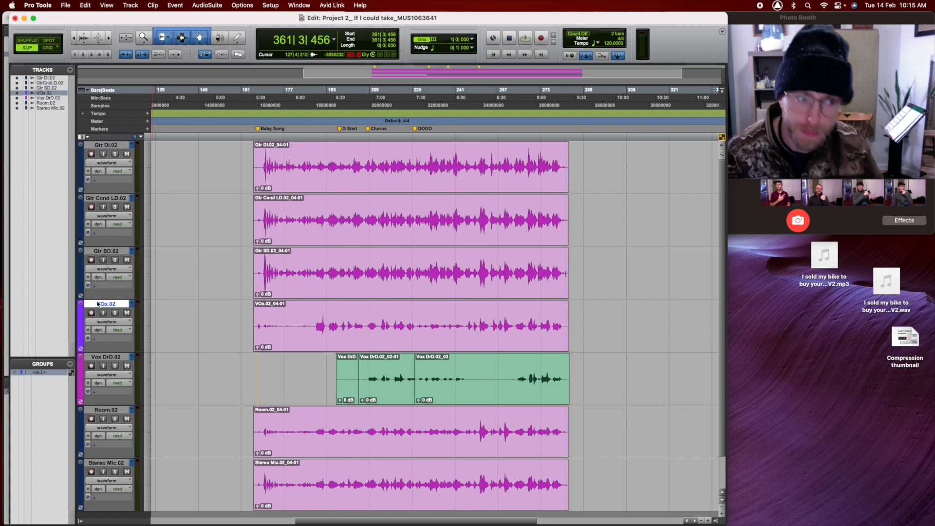
Extend a track selection from Gtr DI.02 through Gtr SD.02, and clear it by selecting only VOx.02.
left_click(111, 146)
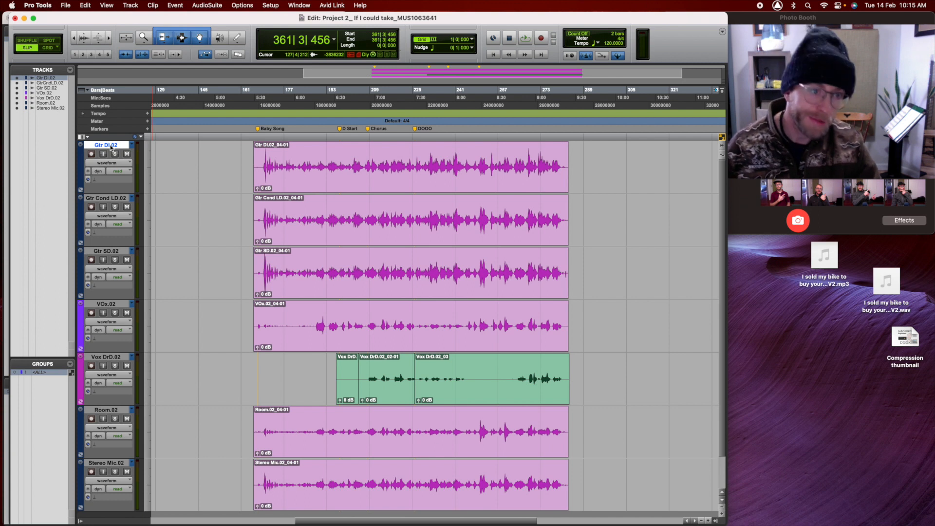
left_click(113, 199, "shift")
left_click(114, 251, "shift")
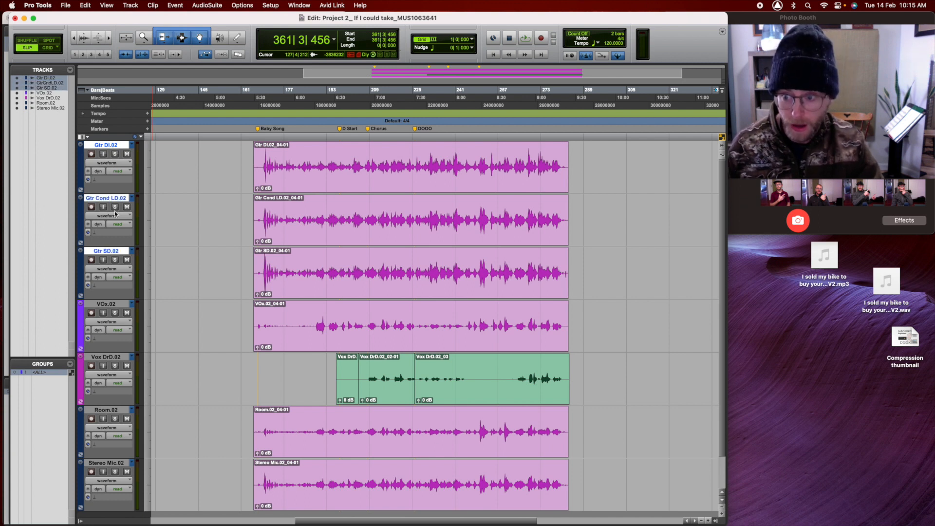
left_click(117, 304)
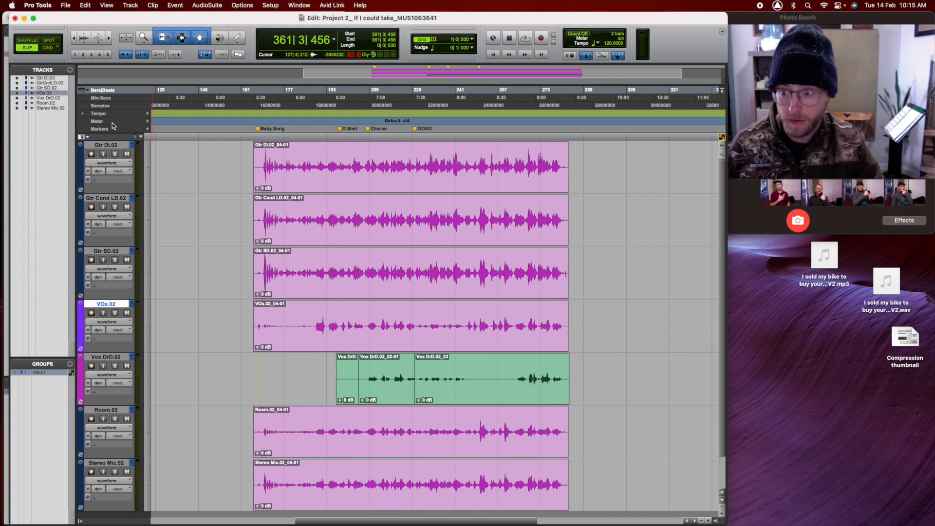
Create a Mix/Edit group named Guitar from the Gtr DI.02, Gtr Cond LD.02 and Gtr SD.02 tracks.
left_click(113, 148)
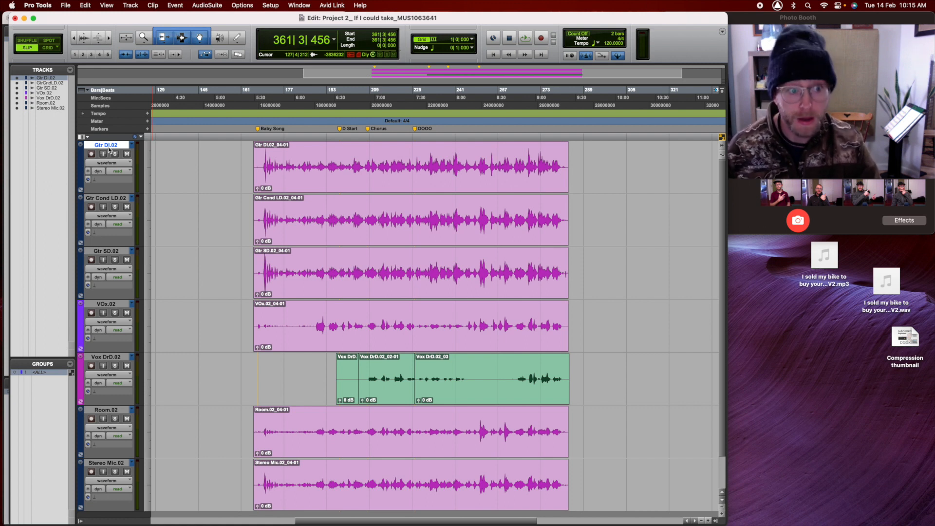
left_click(111, 252, "shift")
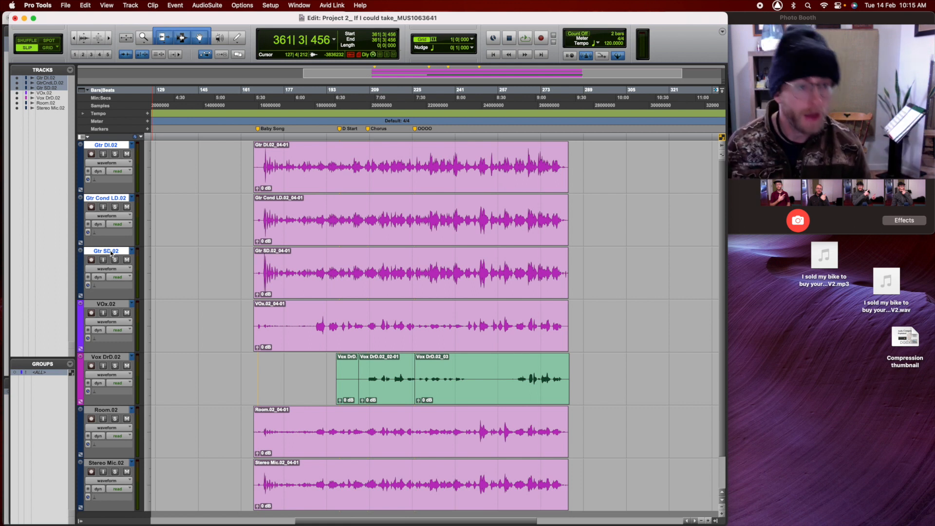
key("super+grave")
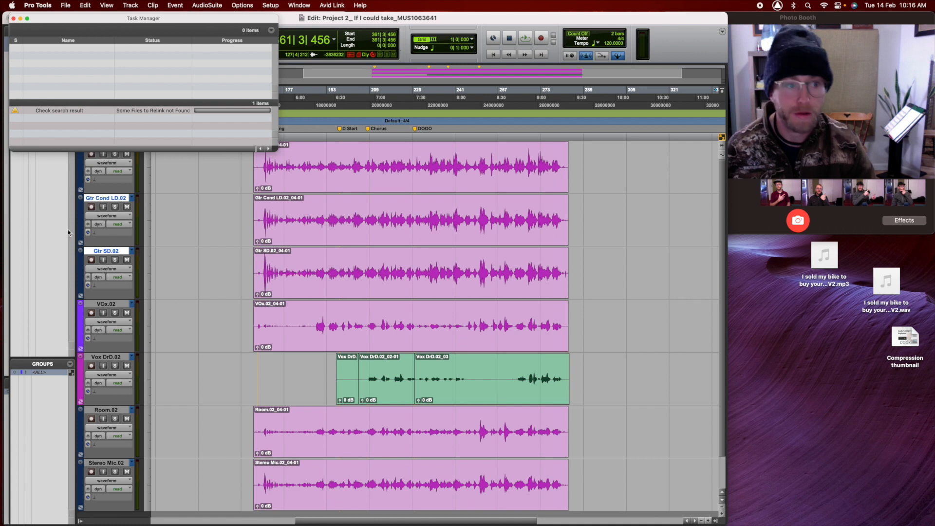
left_click(14, 19)
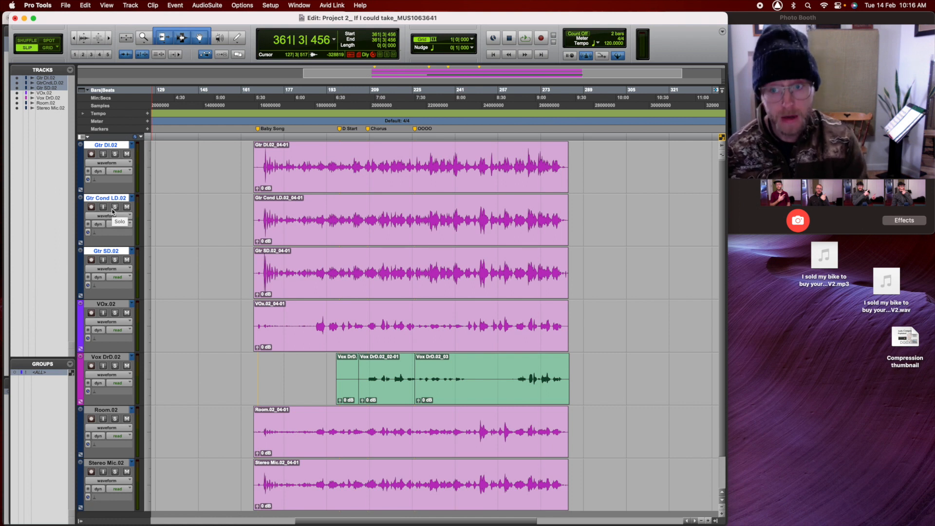
left_click(131, 6)
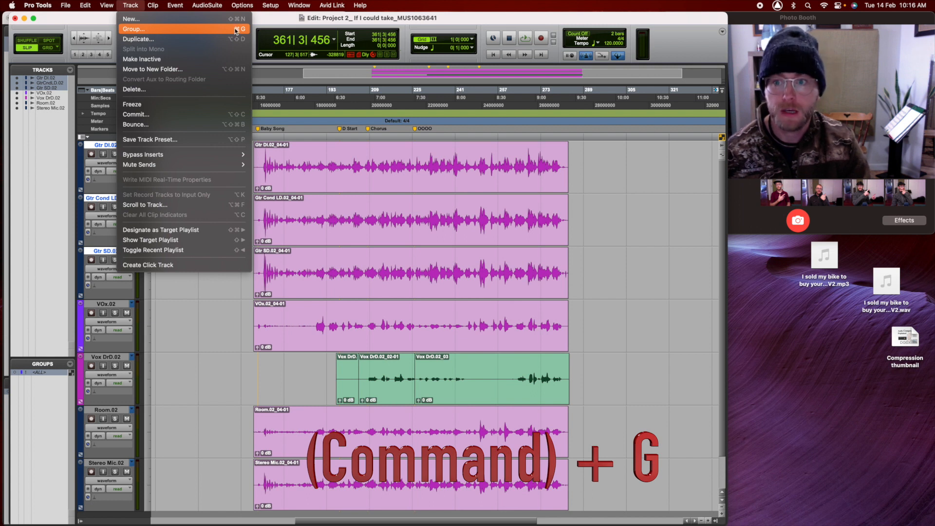
left_click(198, 383)
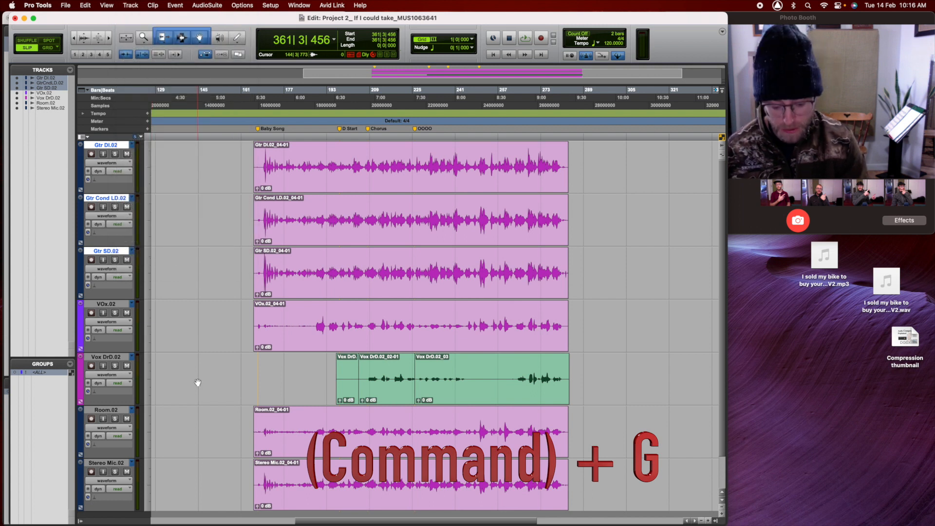
key("super+g")
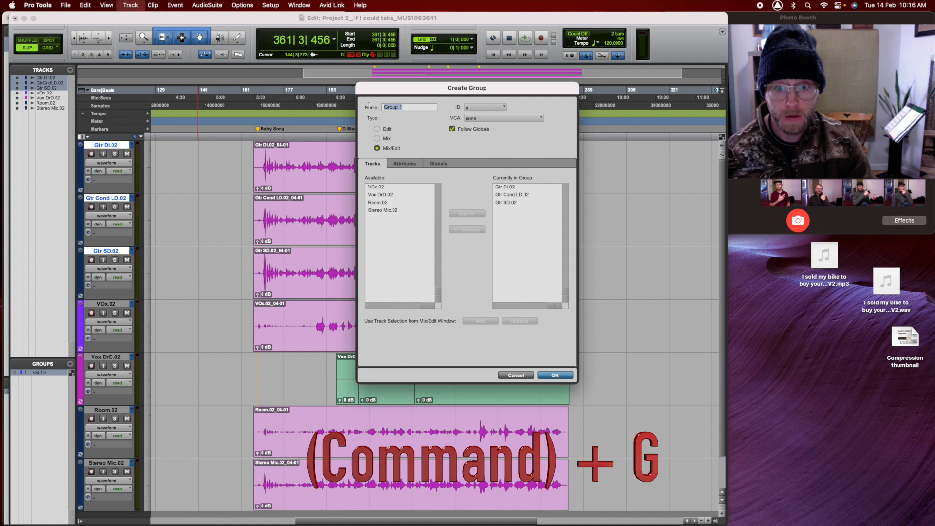
type("Guitasr=")
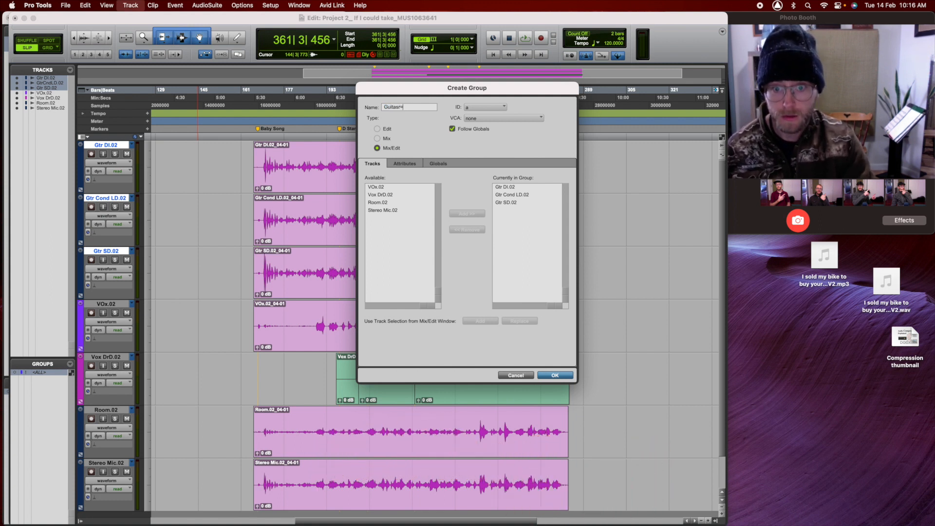
key("BackSpace")
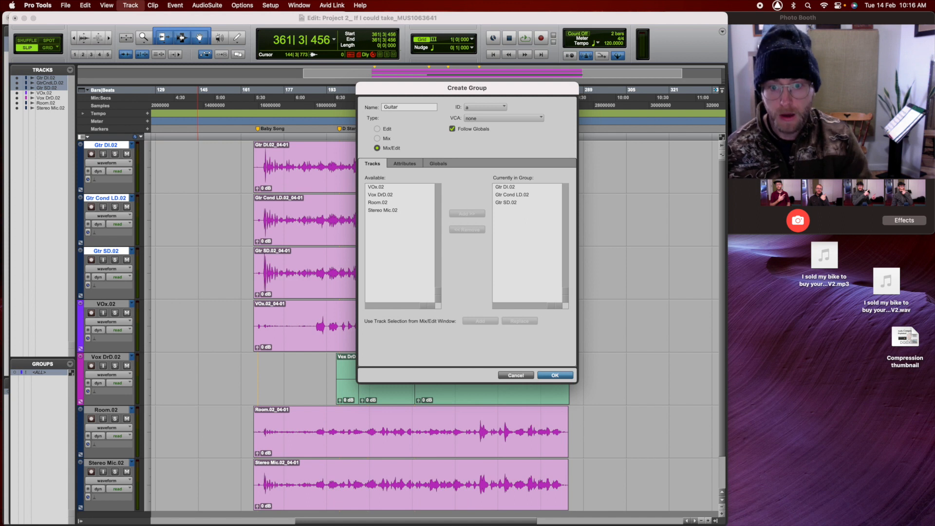
key("Return")
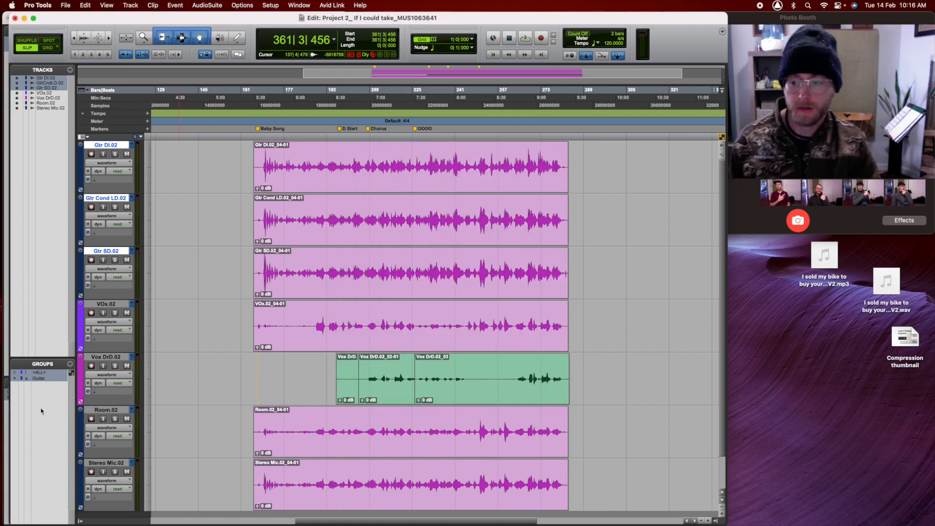
Toggle the group states until only Guitar is active, and select a grouped range from about bar 182 to 223 starting on Gtr DI.02.
left_click(44, 379)
left_click(46, 372)
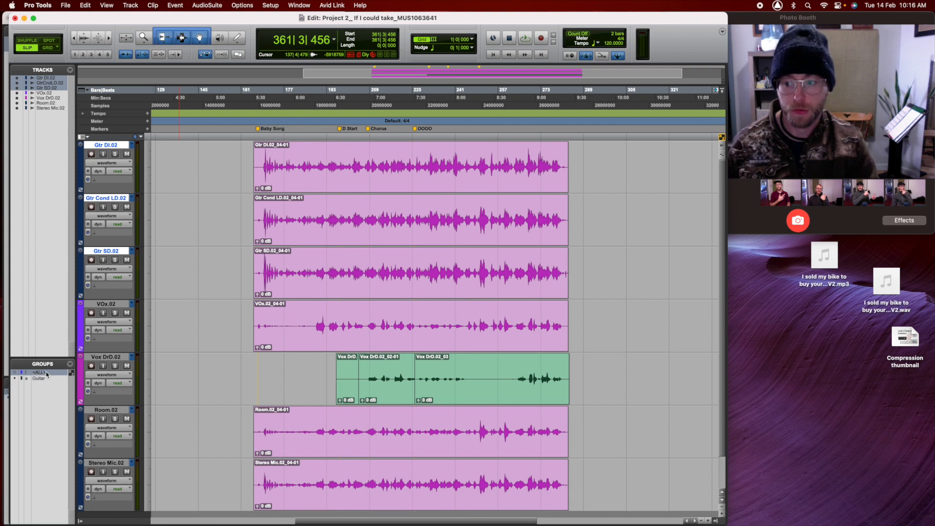
left_click(43, 379)
left_click(46, 373)
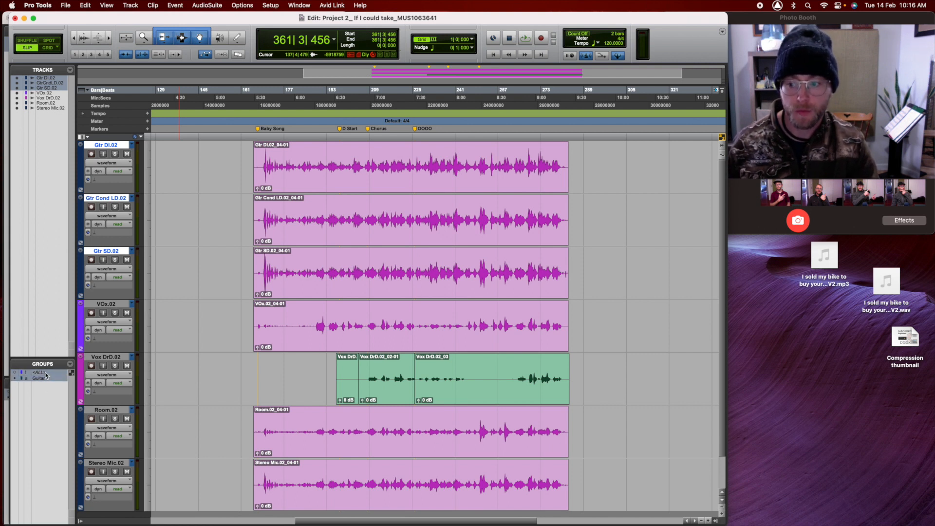
left_click(45, 373)
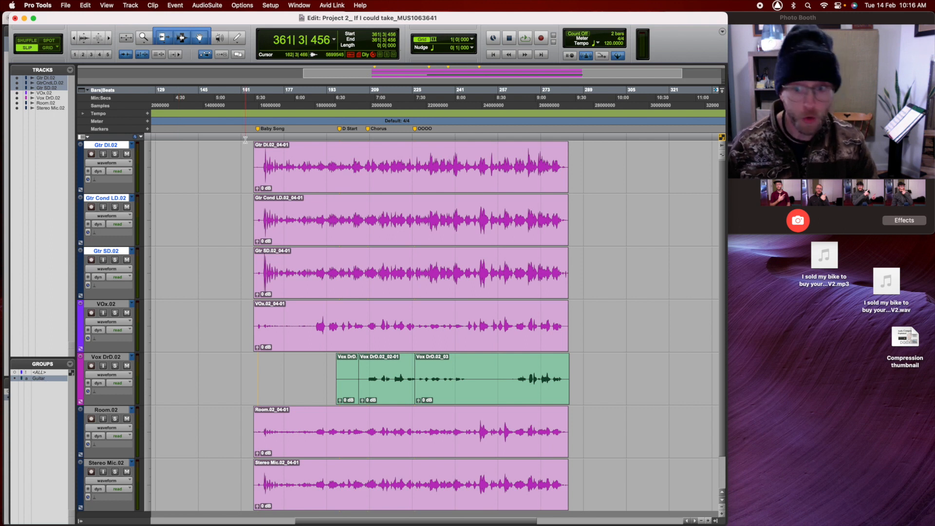
left_click_drag(298, 155, 410, 166)
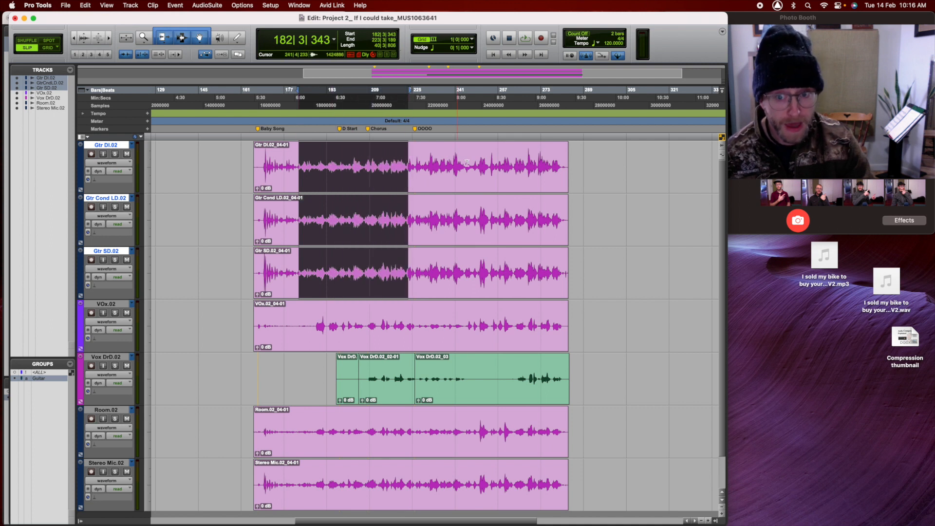
mouse_move(568, 183)
left_mouse_down()
mouse_move(467, 183)
mouse_move(568, 180)
left_mouse_up()
Lower the grouped guitar faders to -0.6 dB in the Mix window, toggle solo on and off, and return to the Edit window.
key("super+equal")
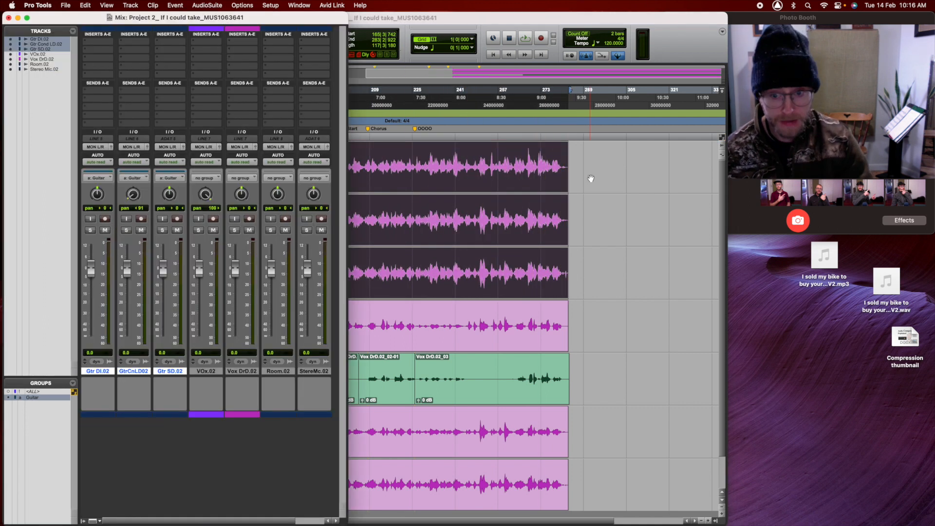
mouse_move(125, 270)
left_mouse_down()
mouse_move(133, 283)
mouse_move(129, 253)
mouse_move(131, 276)
left_mouse_up()
left_click(127, 231)
left_click(126, 231)
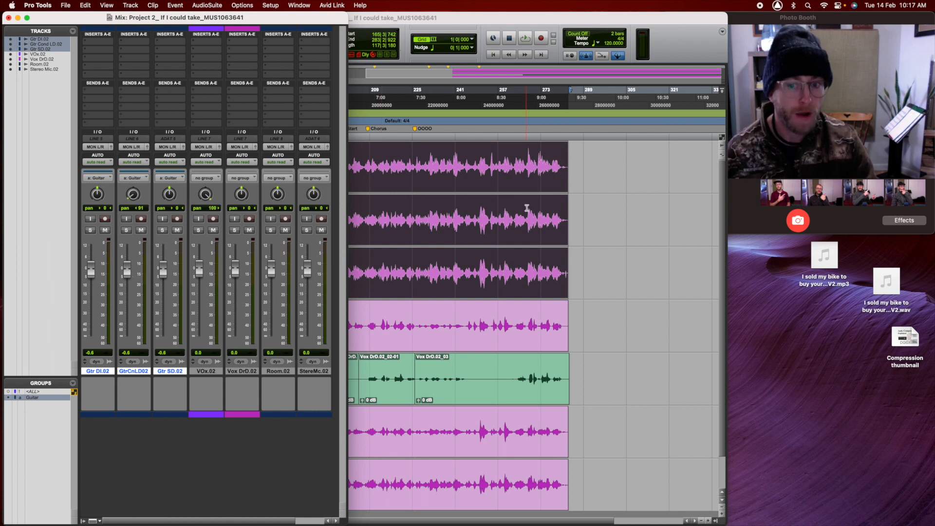
left_click(593, 219)
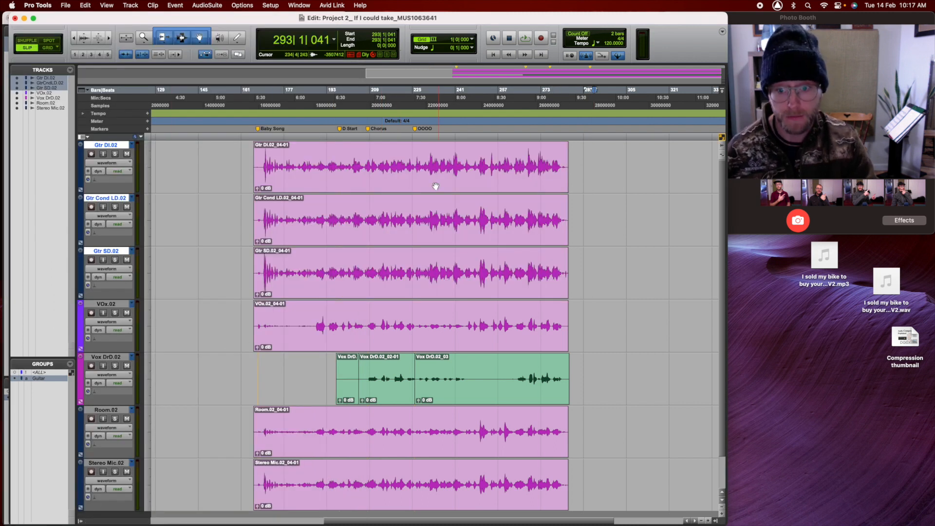
Select a range across the grouped guitar tracks, and deactivate the Guitar group to select about bars 213 to 235 on Gtr Cond LD.02 alone.
left_click_drag(393, 173, 512, 200)
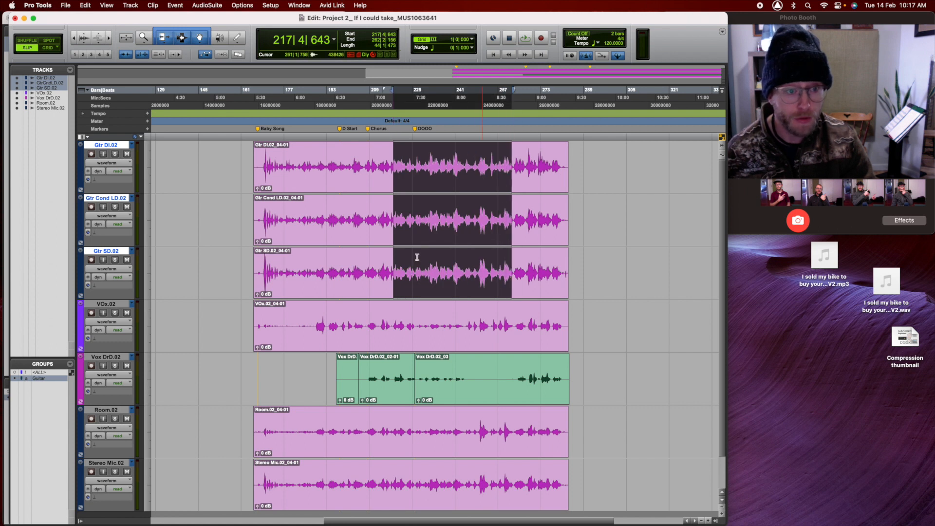
left_click(40, 380)
left_click_drag(360, 165, 381, 215)
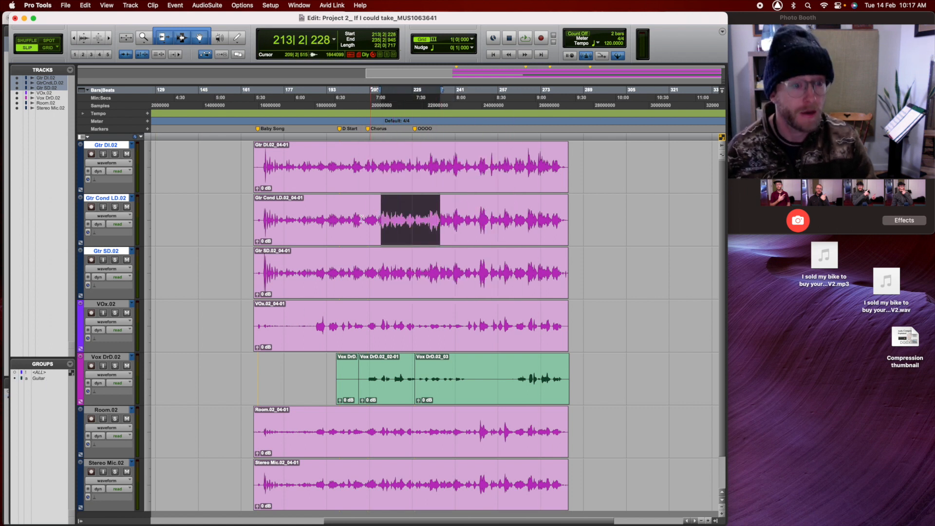
Activate the ALL group and make several range selections that span every track.
left_click(49, 373)
left_click_drag(306, 151, 475, 171)
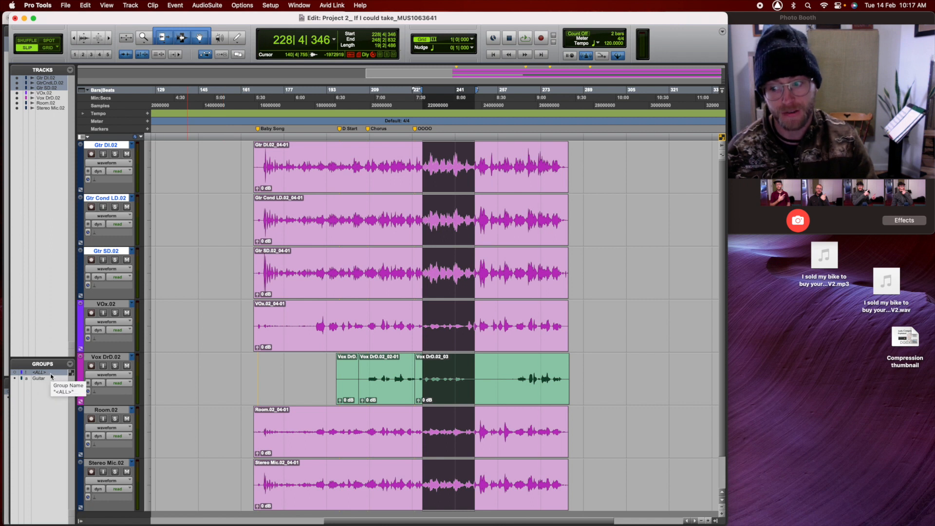
left_click_drag(484, 167, 546, 168)
left_click_drag(462, 209, 520, 210)
With no group active, select about bars 225 to 270 across the three guitar tracks manually, and clear the selection.
left_click(418, 254)
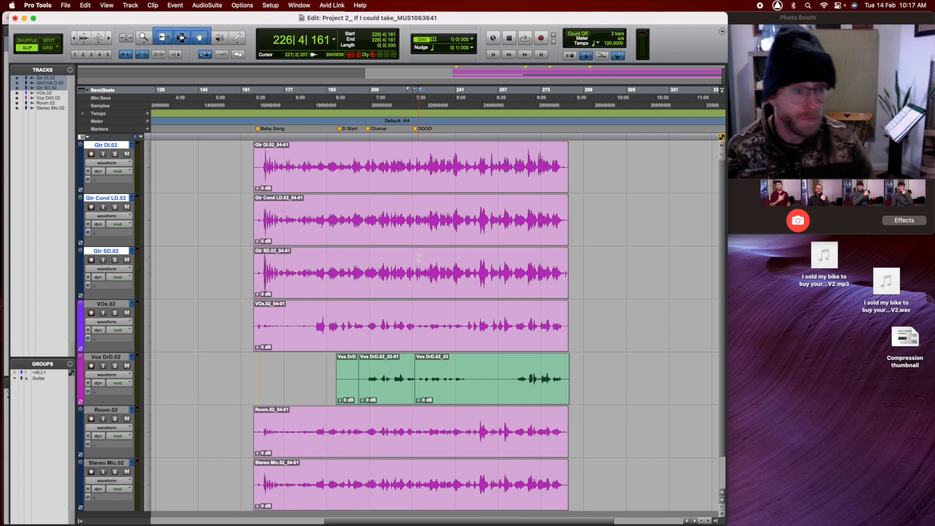
mouse_move(416, 146)
left_mouse_down()
mouse_move(439, 194)
mouse_move(560, 272)
mouse_move(512, 282)
mouse_move(534, 283)
left_mouse_up()
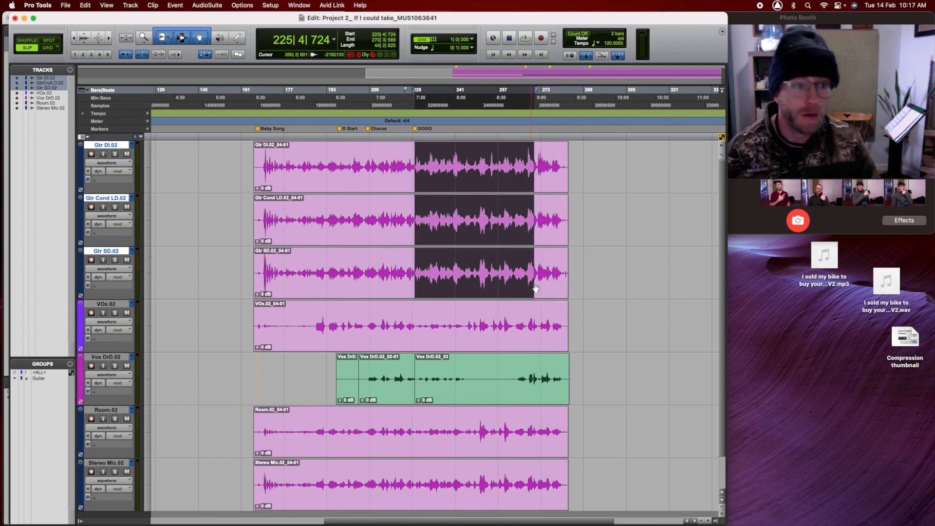
left_click(555, 157)
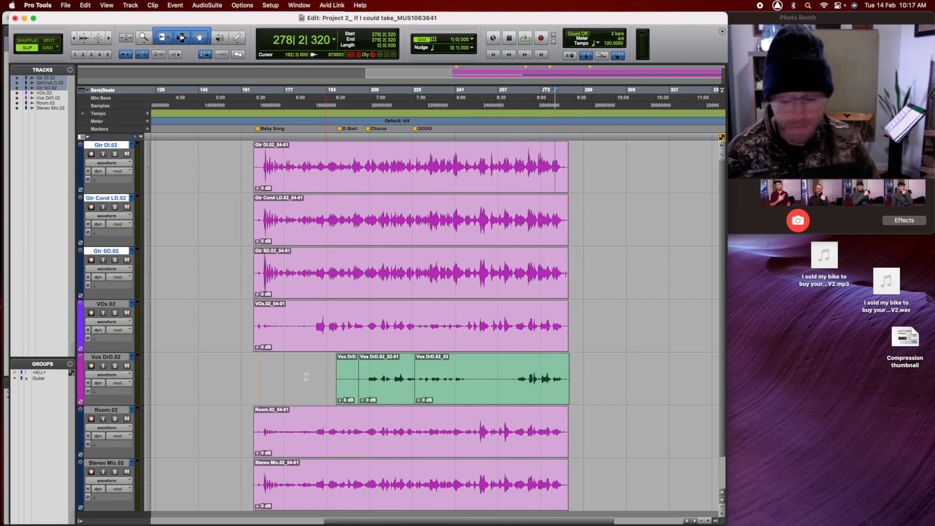
Create a Mix/Edit group named VOX from VOx.02 and Vox DrD.02, and test it with a range selection that is cleared again.
scroll(271, 376, "down", 3)
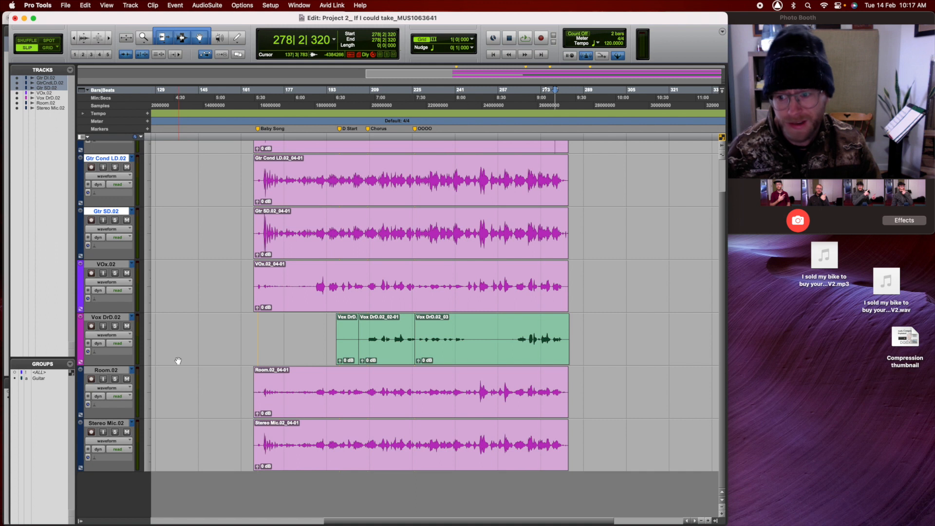
left_click(102, 266)
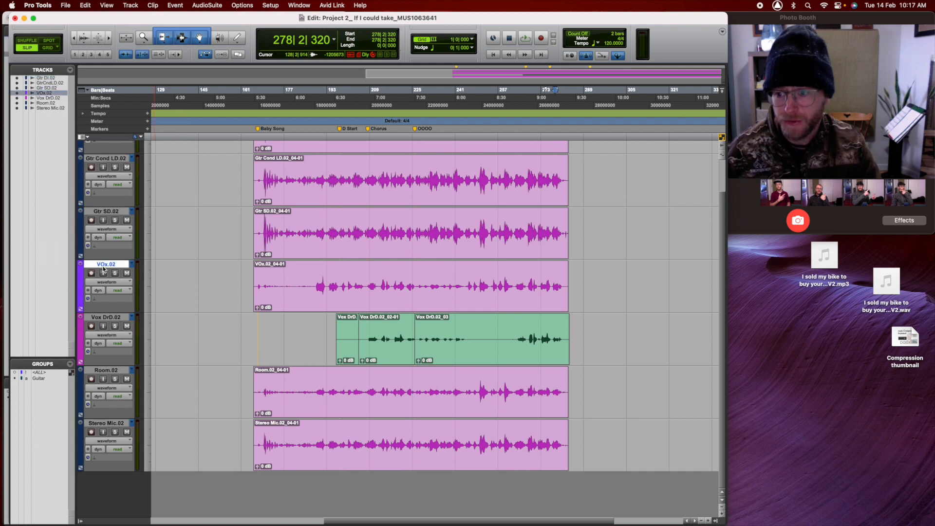
left_click(113, 317, "shift")
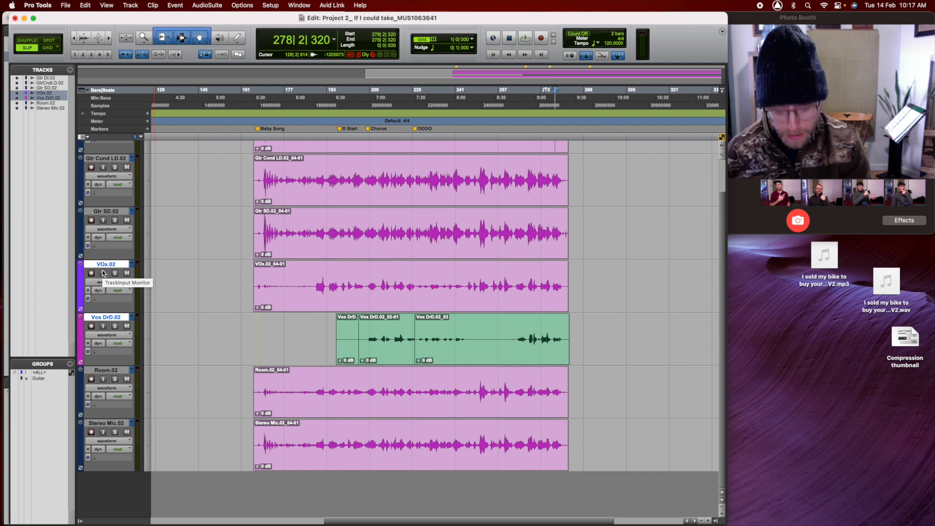
key("super+g")
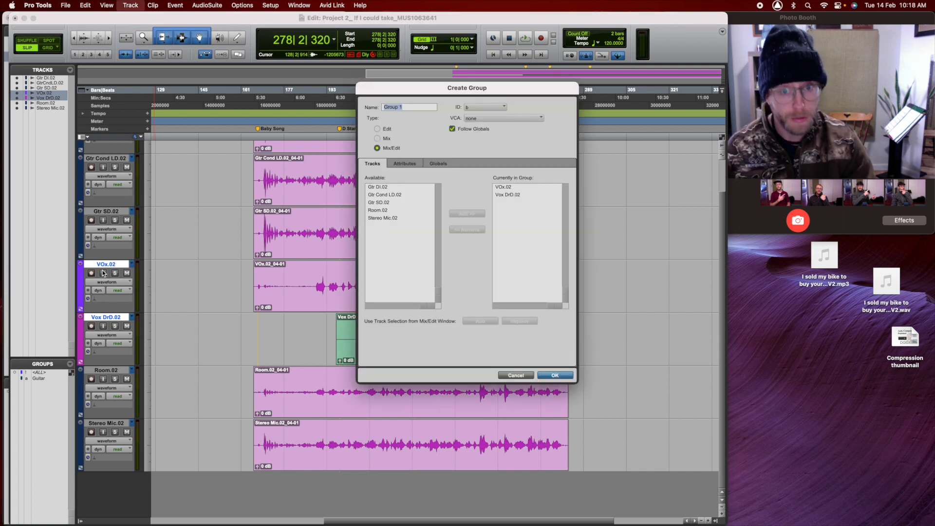
type("VOX")
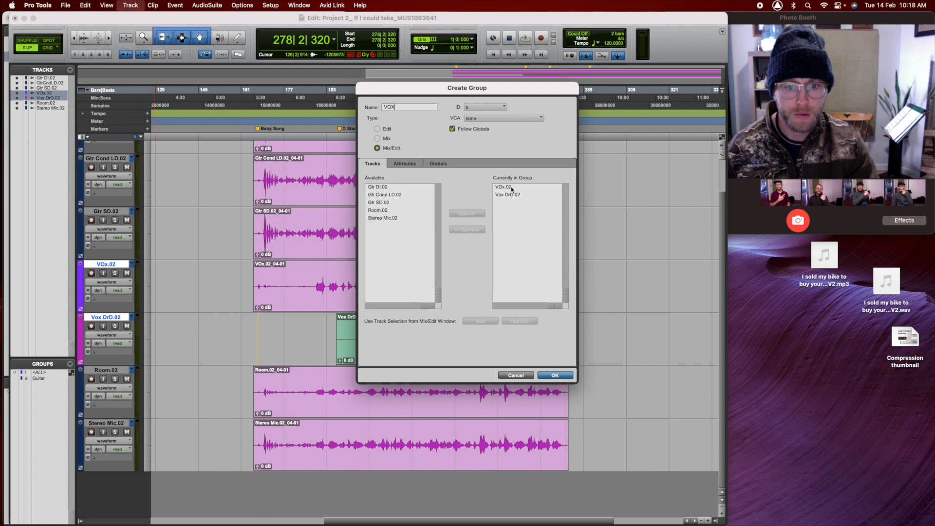
left_click(553, 377)
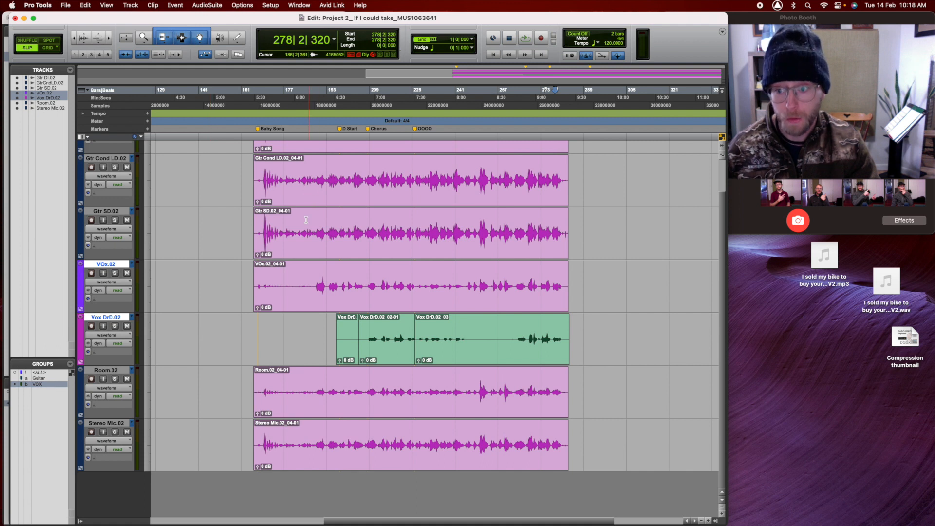
left_click_drag(306, 266, 445, 312)
left_click(599, 311)
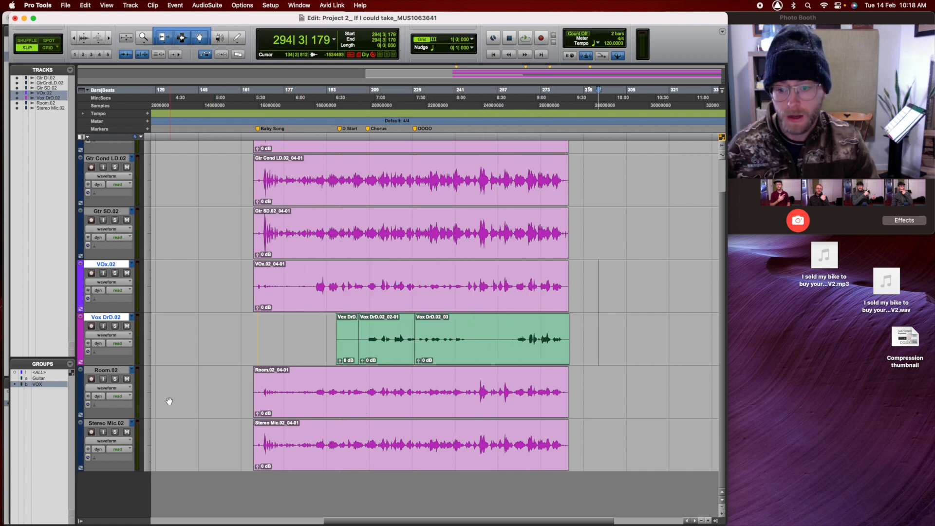
Create a Mix/Edit group named Room from the Room.02 and Stereo Mic.02 tracks.
left_click(99, 371)
left_click(112, 423, "shift")
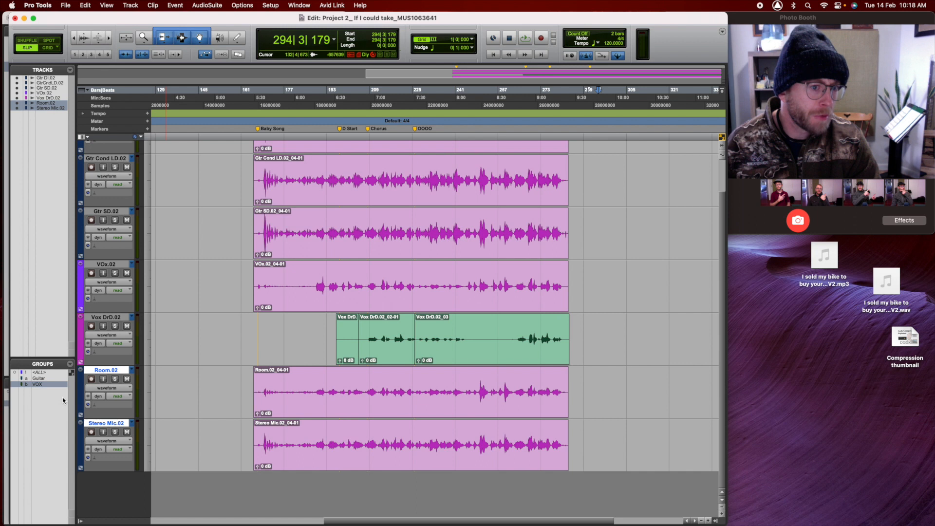
key("super+g")
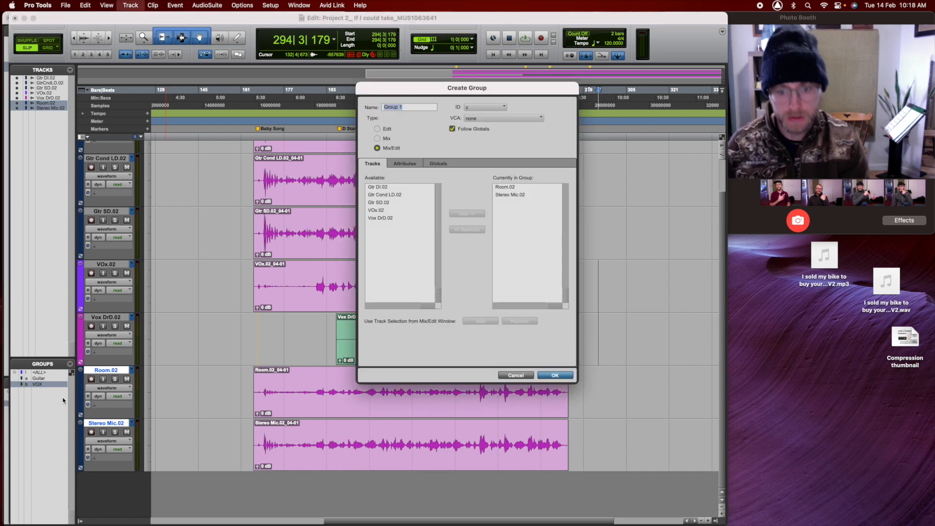
type("Room")
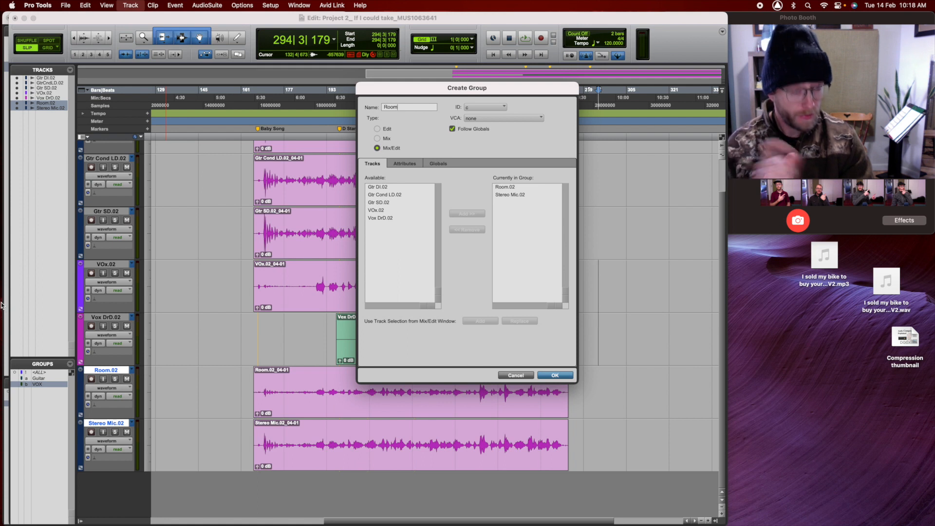
left_click(555, 375)
Deactivate the Room and VOX groups, and reactivate only Room.
left_click(48, 391)
left_click(47, 385)
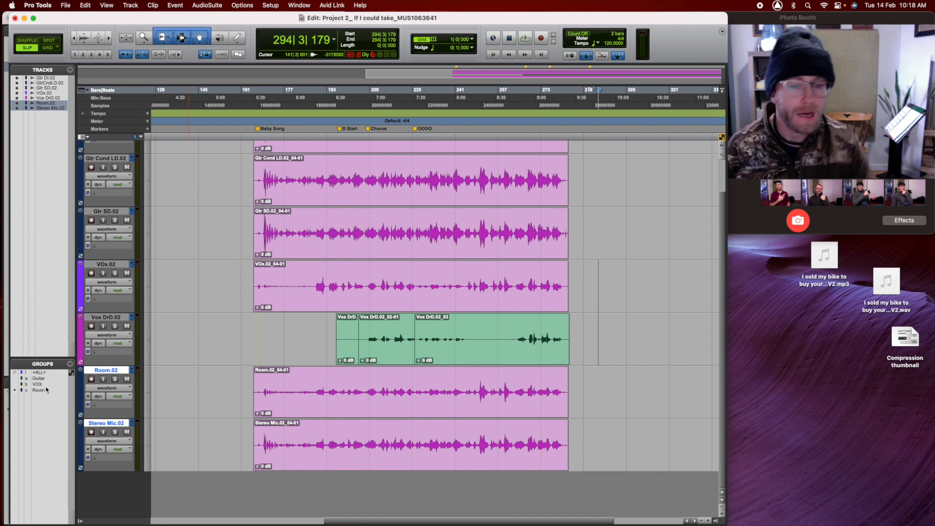
left_click(47, 389)
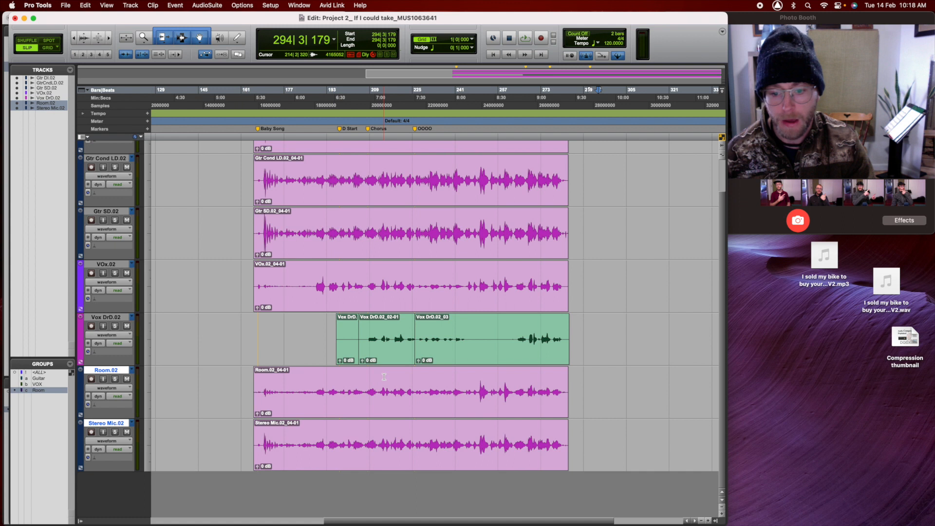
Test the Room group by selecting about bars 190 to 231 on the room tracks, and deactivate the group with the selection cleared.
left_click_drag(383, 379, 428, 397)
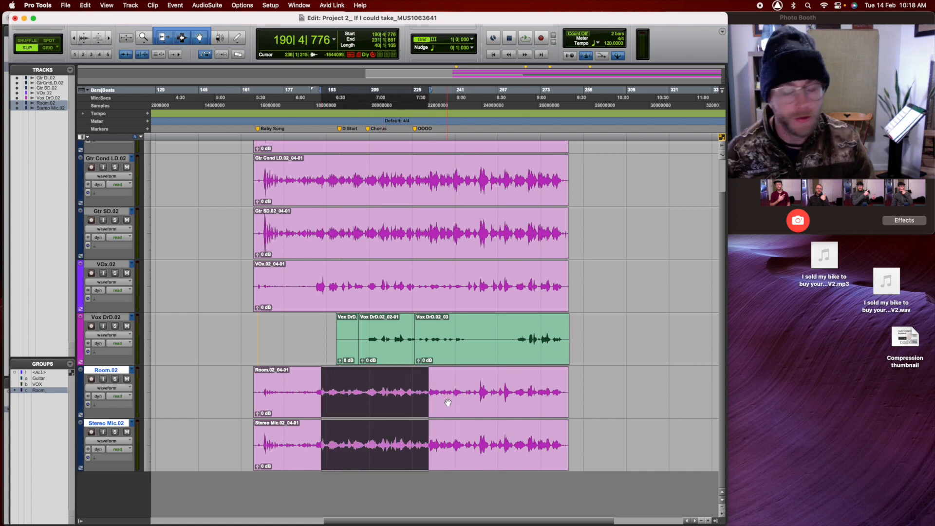
left_click(40, 391)
left_click(496, 384)
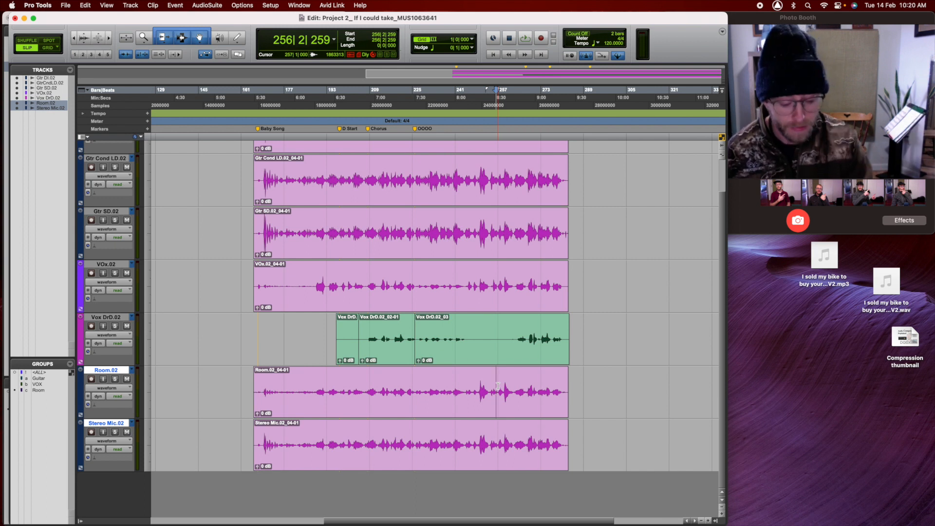
Show the Mix window widened to nearly the full width of the Edit window, and select the Gtr SD.02 track.
key("super+equal")
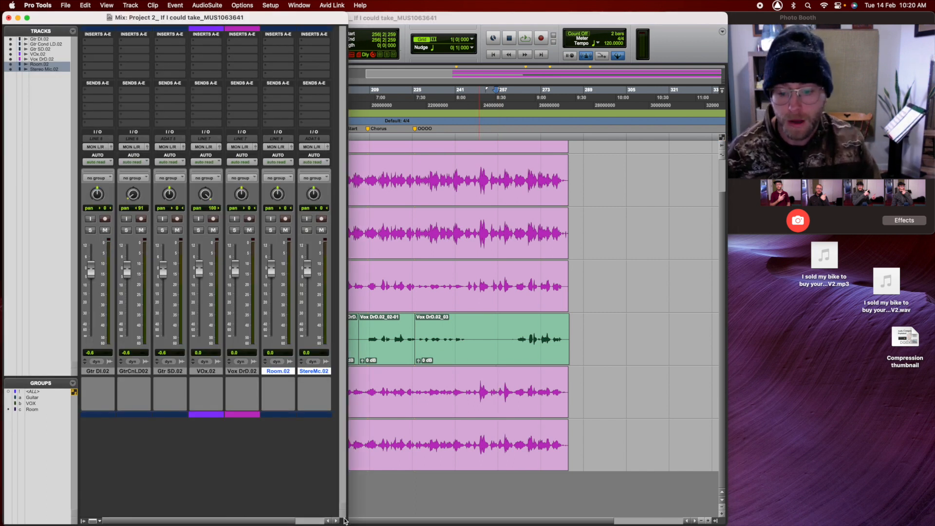
left_click_drag(346, 520, 710, 519)
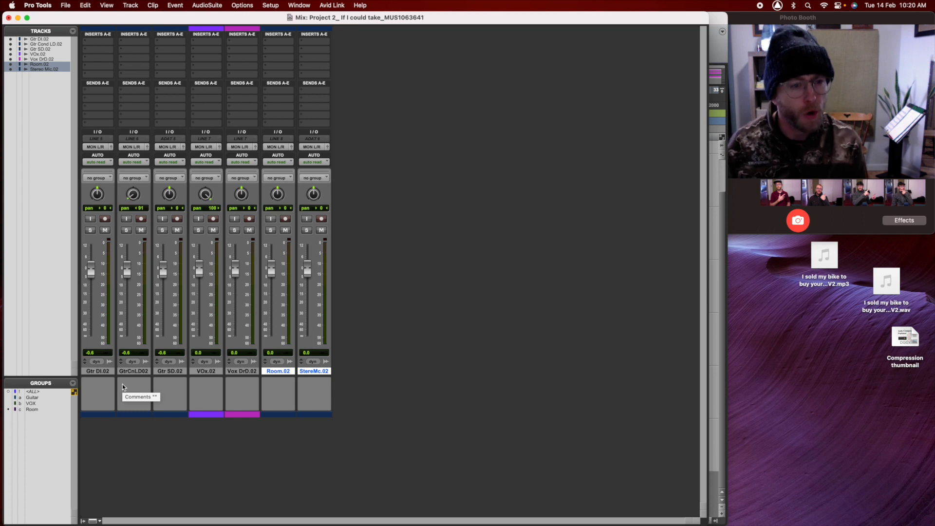
left_click(106, 371)
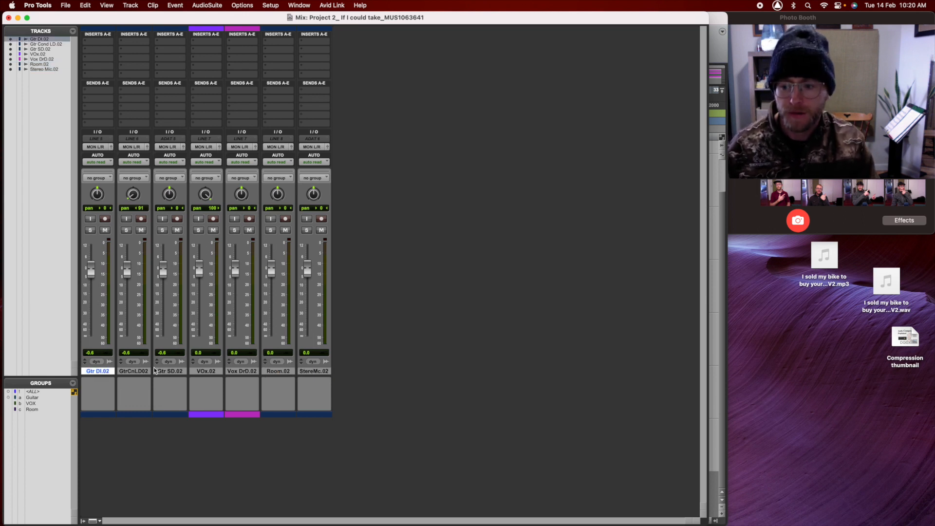
left_click(168, 371)
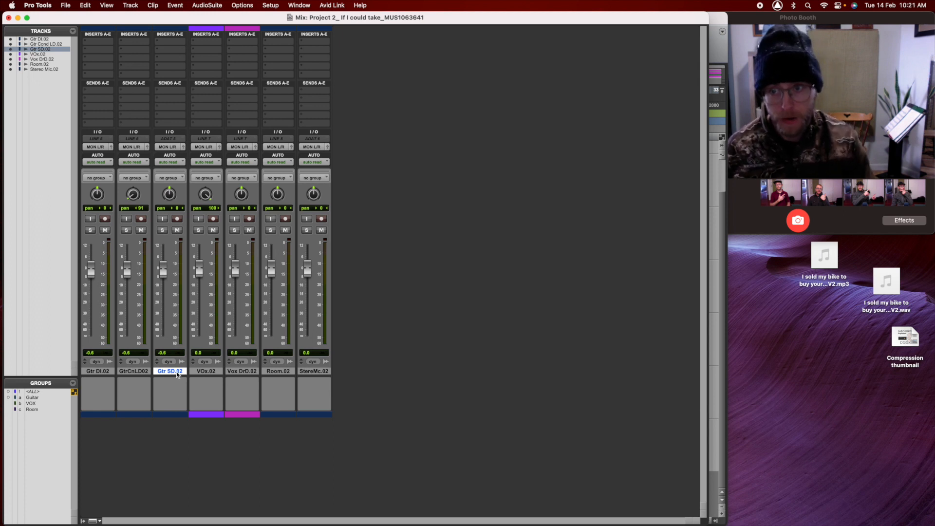
Create one new stereo Aux Input track named Gtr SUM.
left_click(131, 5)
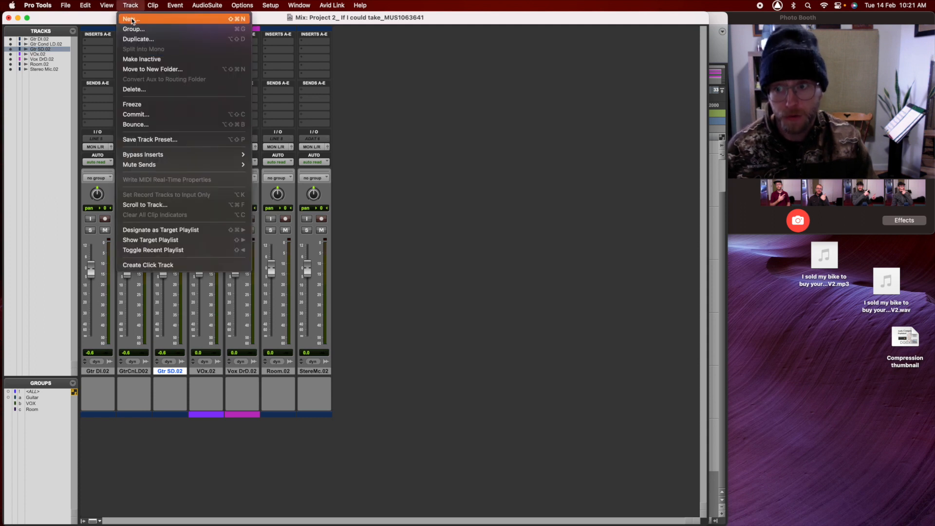
left_click(442, 119)
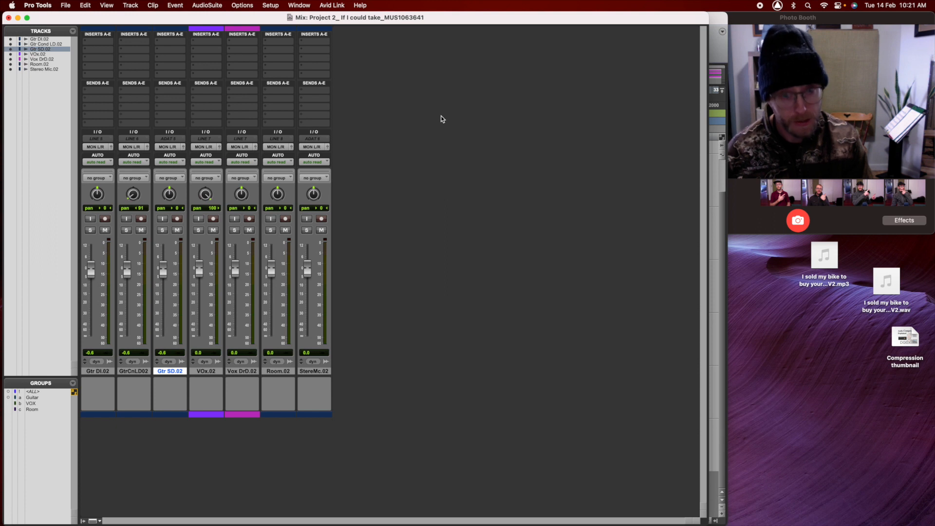
key("shift+super+n")
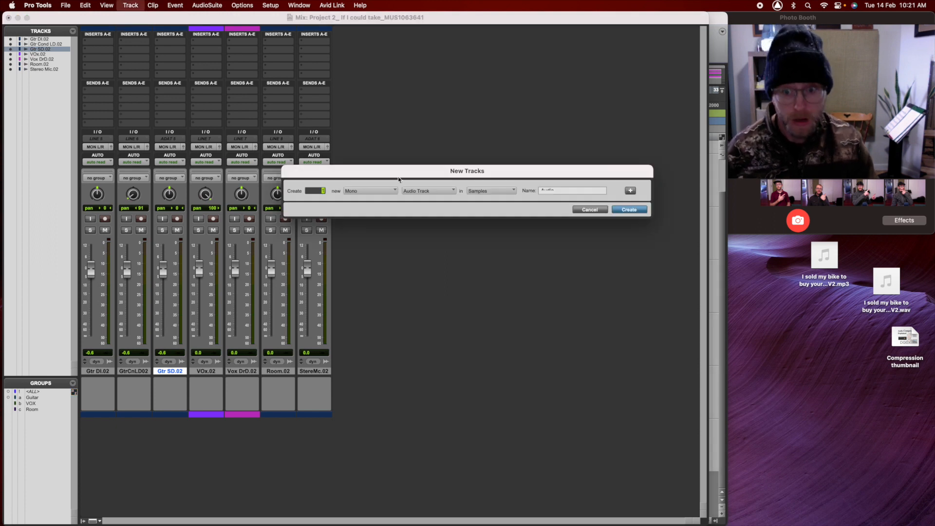
left_click(362, 192)
left_click(361, 201)
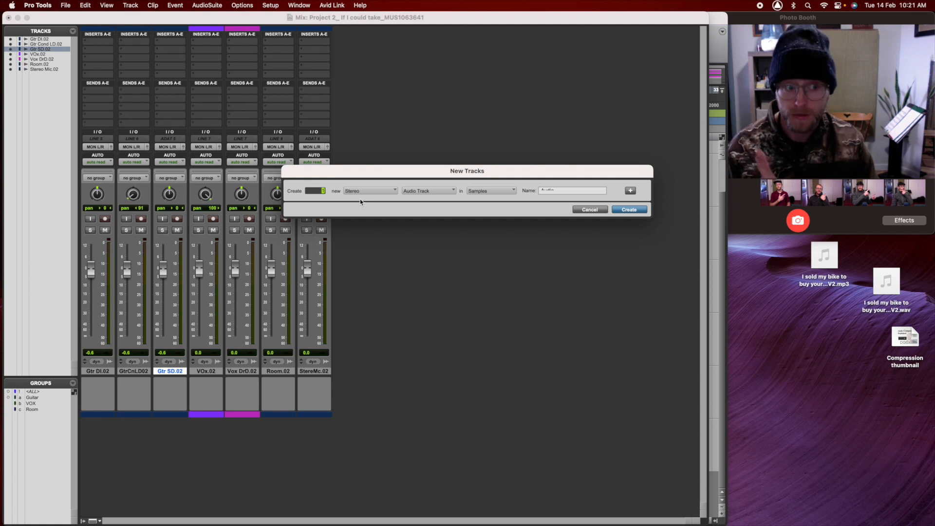
left_click(439, 193)
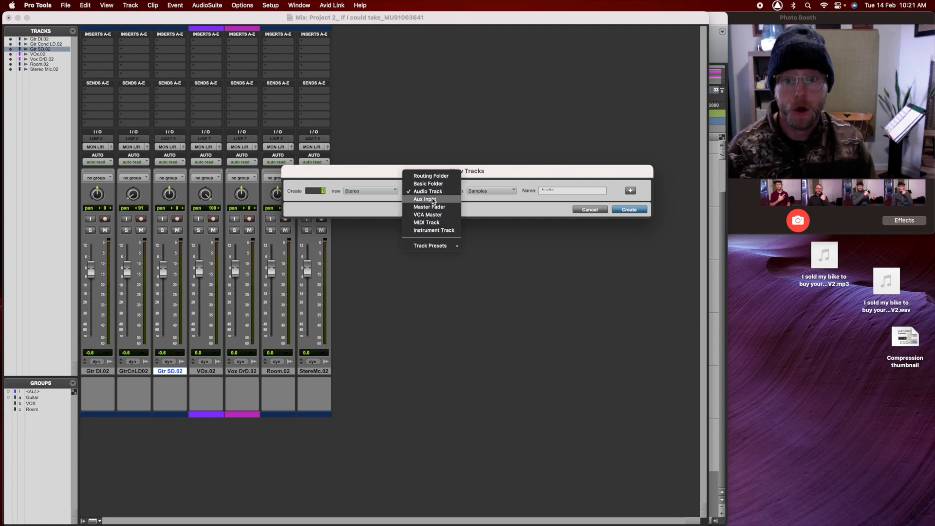
left_click(433, 200)
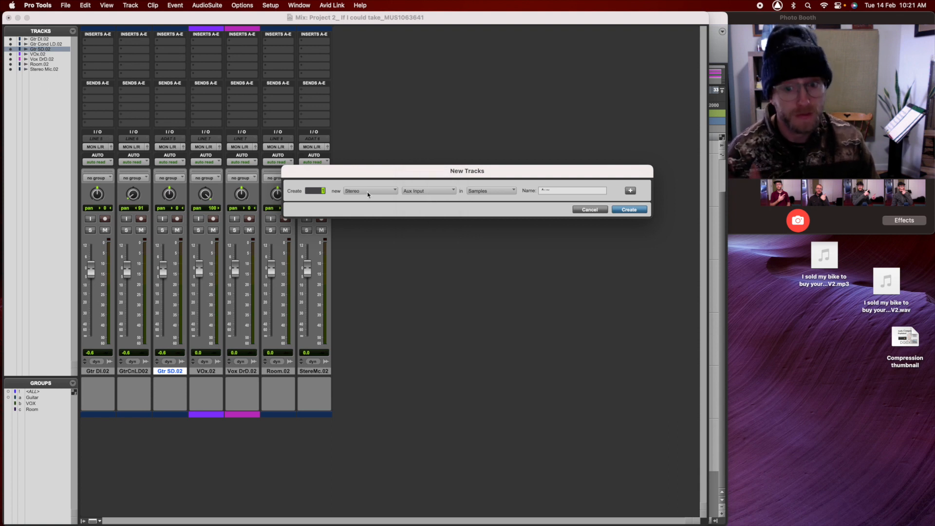
left_click(597, 190)
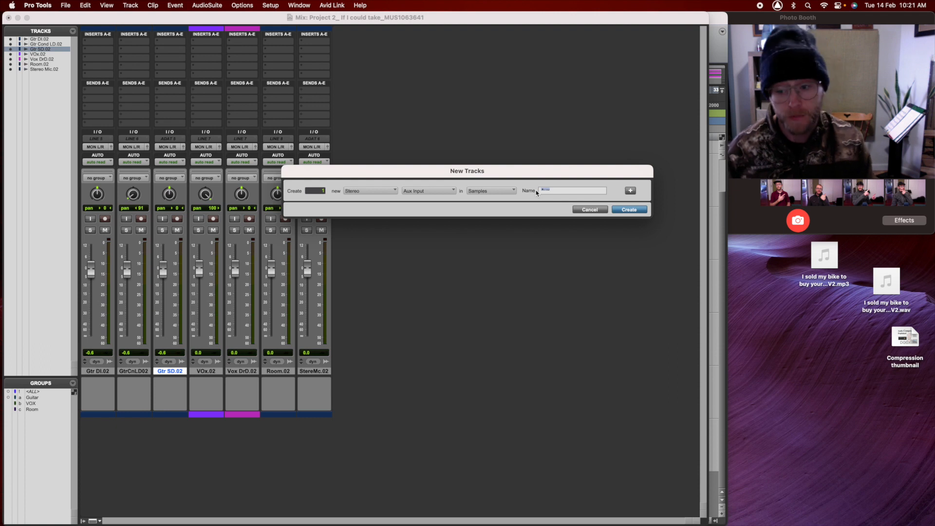
type("Gtr SUM")
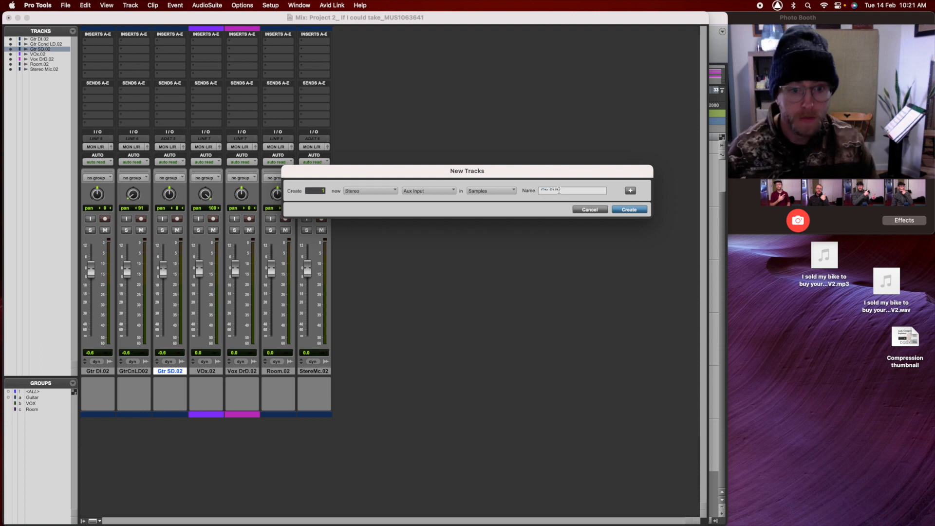
left_click(630, 210)
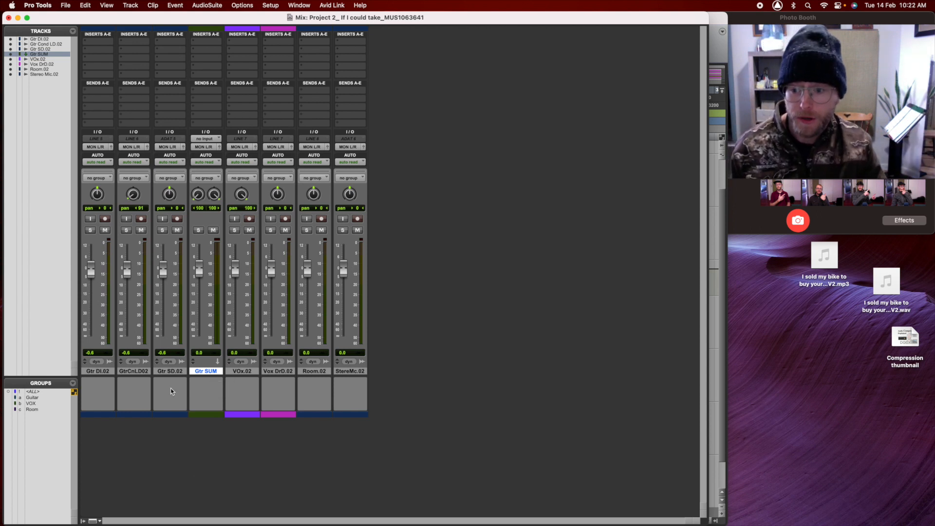
Select the tracks from Gtr DI.02 through Gtr SD.02 and change their track colour to bright green.
left_click(166, 373)
left_click(133, 372)
left_click(102, 373)
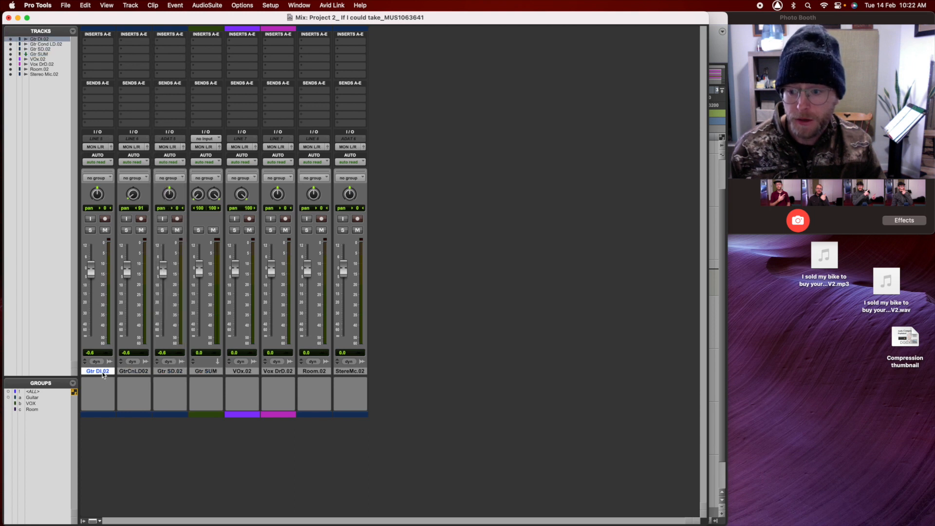
left_click(177, 374, "shift")
double_click(170, 414)
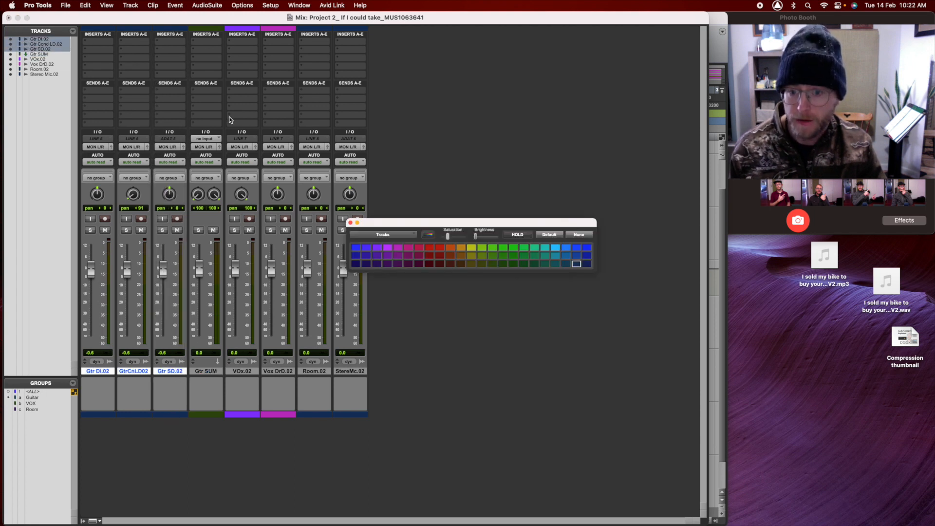
left_click(502, 249)
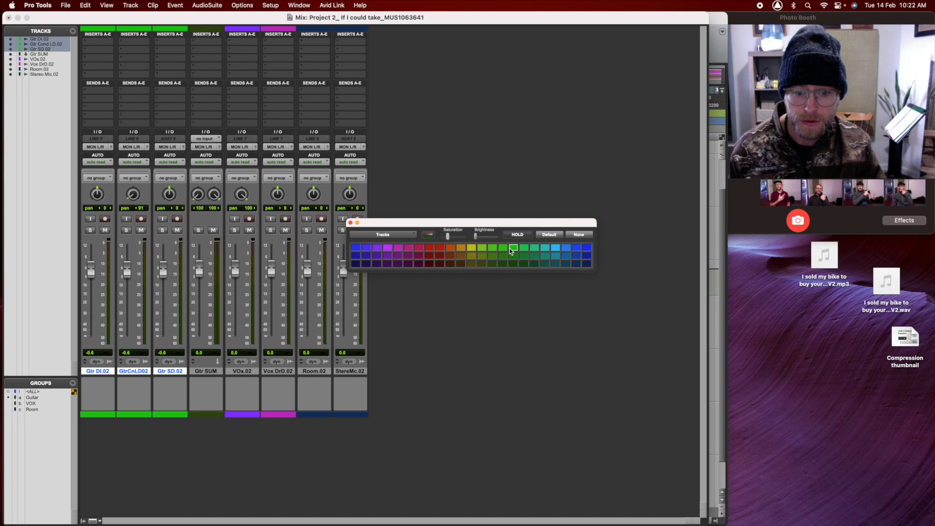
left_click(349, 223)
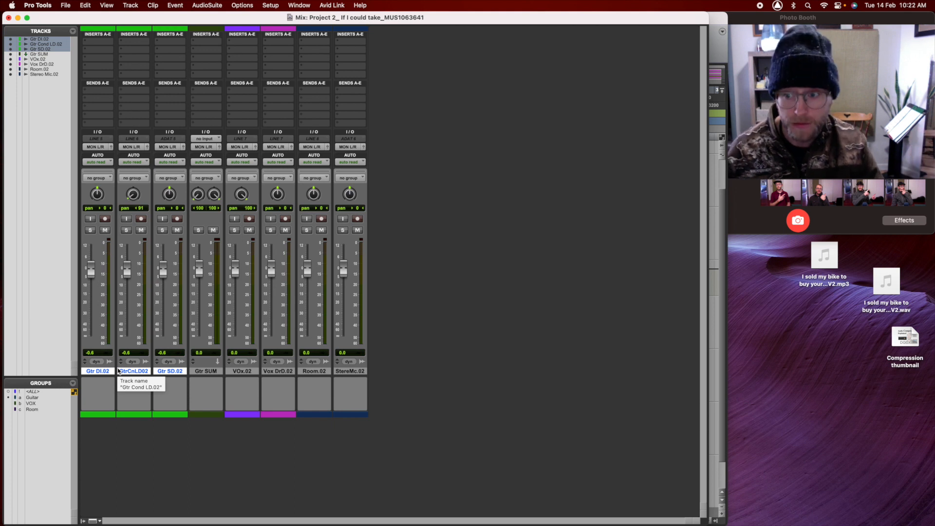
Route the outputs of the three selected guitar tracks to Bus 1-2 (Stereo), and set the Gtr SUM input to the same bus.
left_click(171, 149)
mouse_move(180, 155)
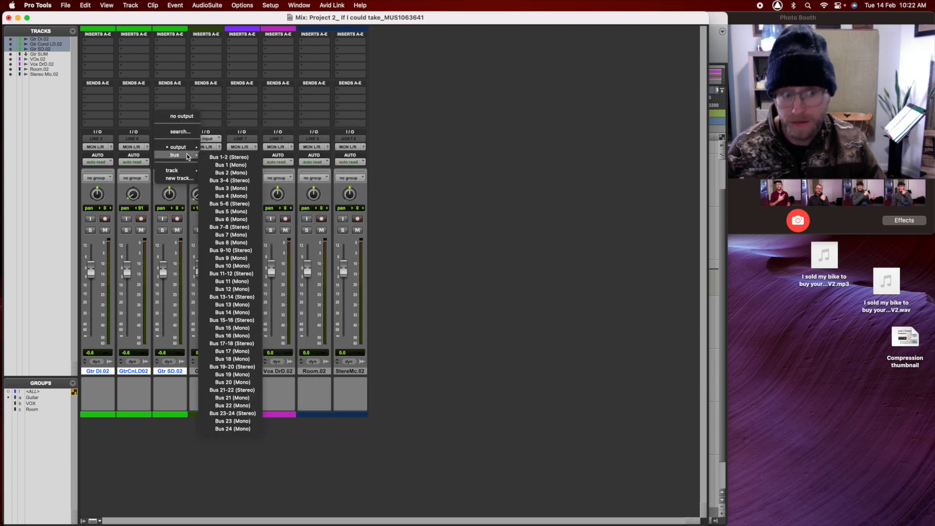
left_click(231, 157, "alt+shift")
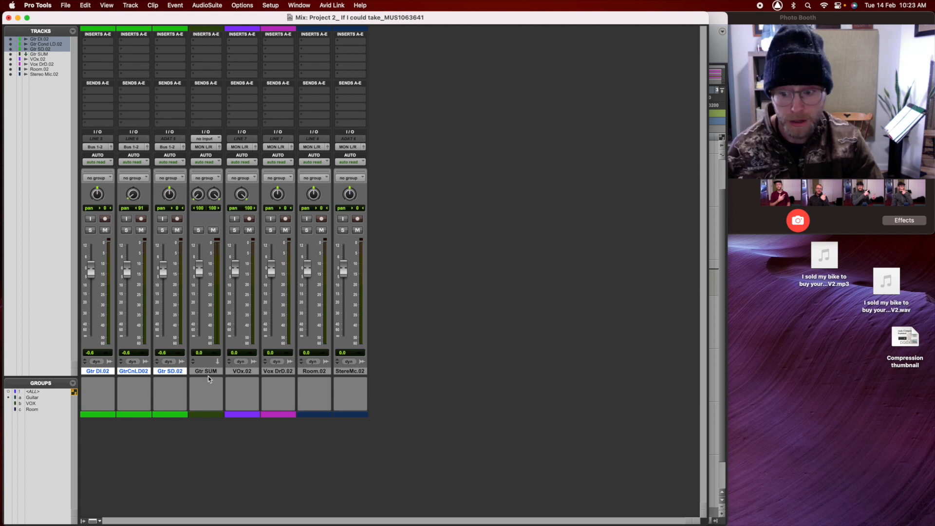
left_click(211, 140)
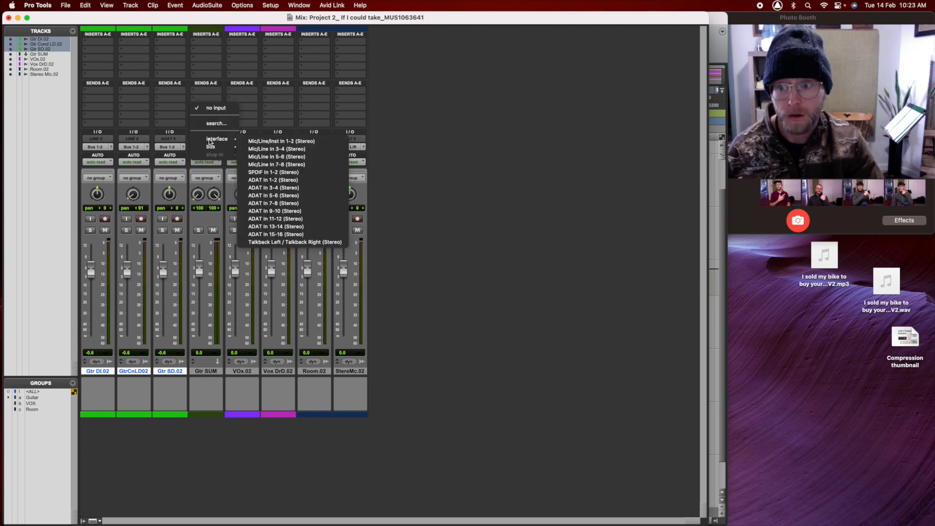
mouse_move(213, 147)
left_click(256, 148)
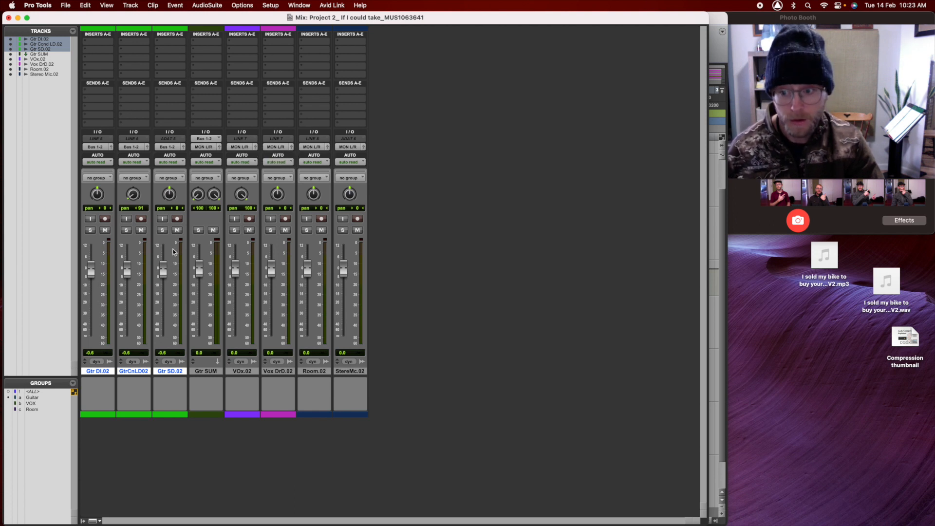
Check the guitar routing in playback with Gtr DI.02 soloed, and make the Gtr SUM track solo safe.
key("space")
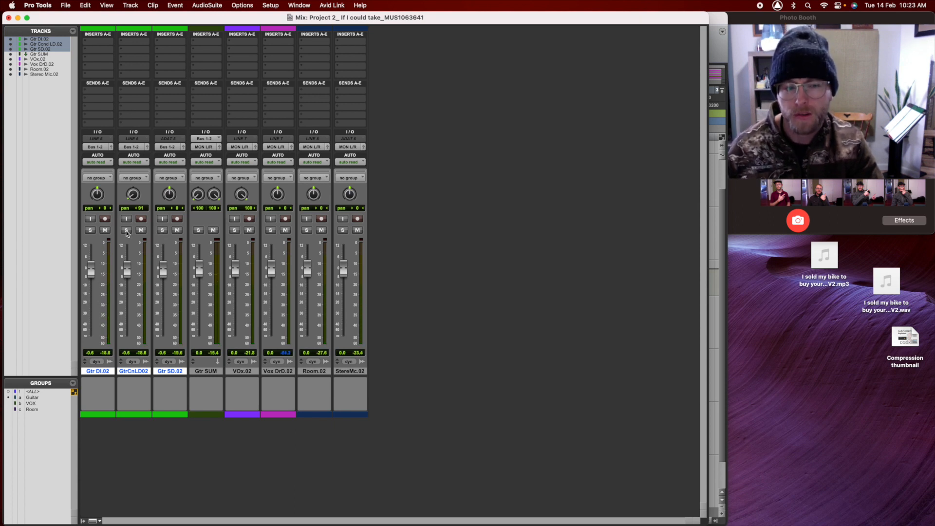
left_click(90, 230)
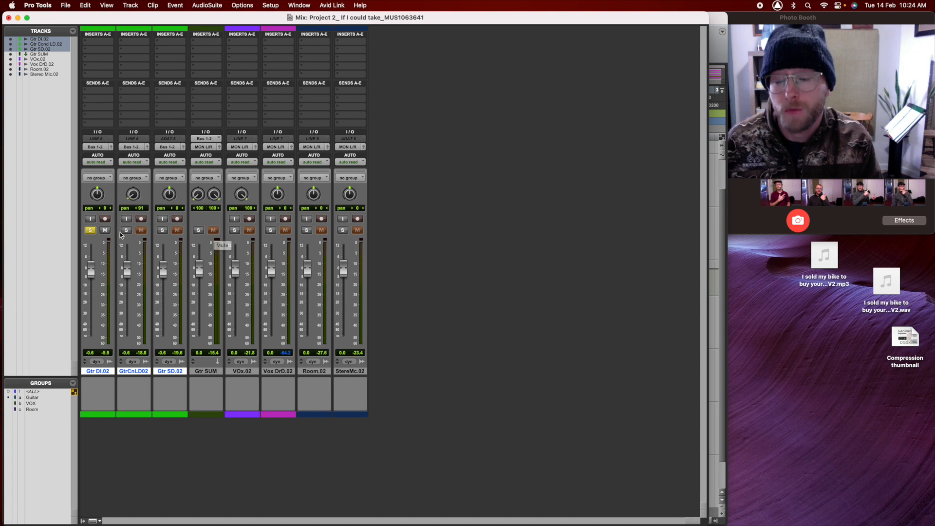
left_click(199, 230, "super")
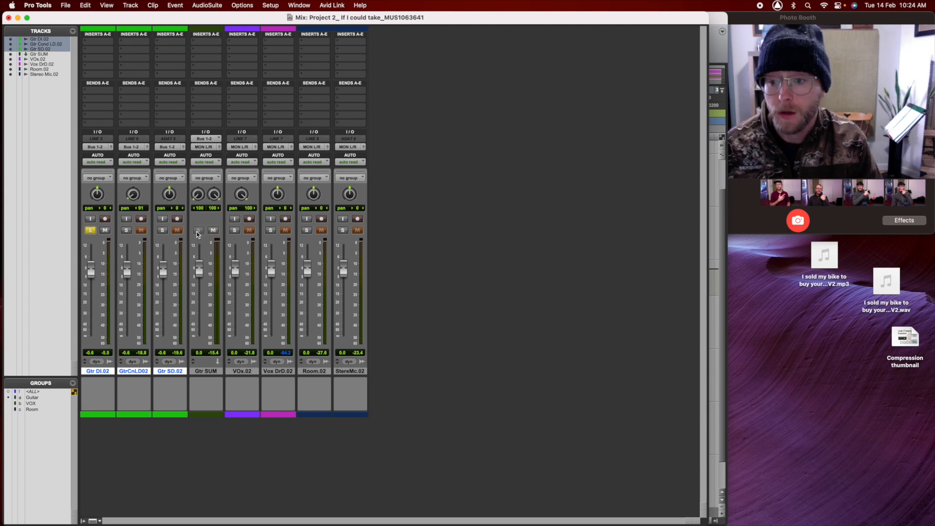
key("space")
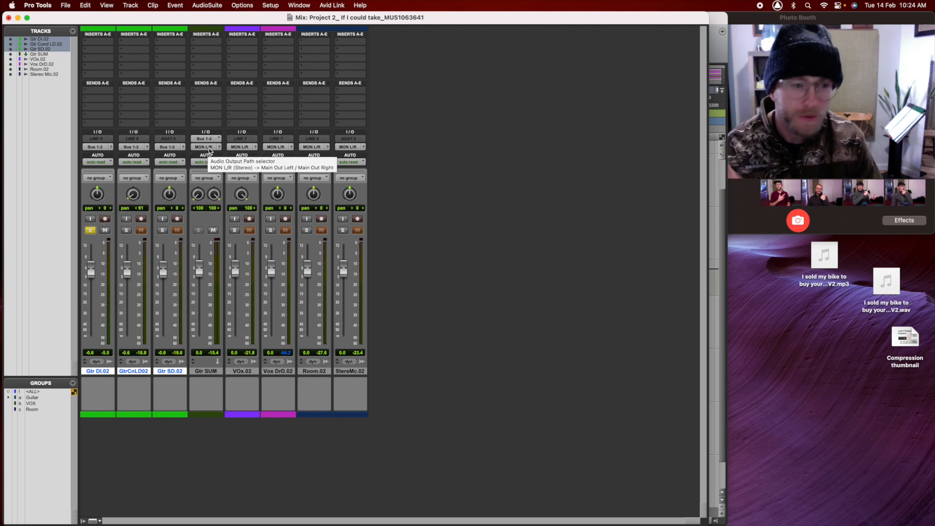
Rename Bus 1-2 as Gtr Bus from the Gtr SD.02 output.
right_click(170, 148)
left_click(192, 166)
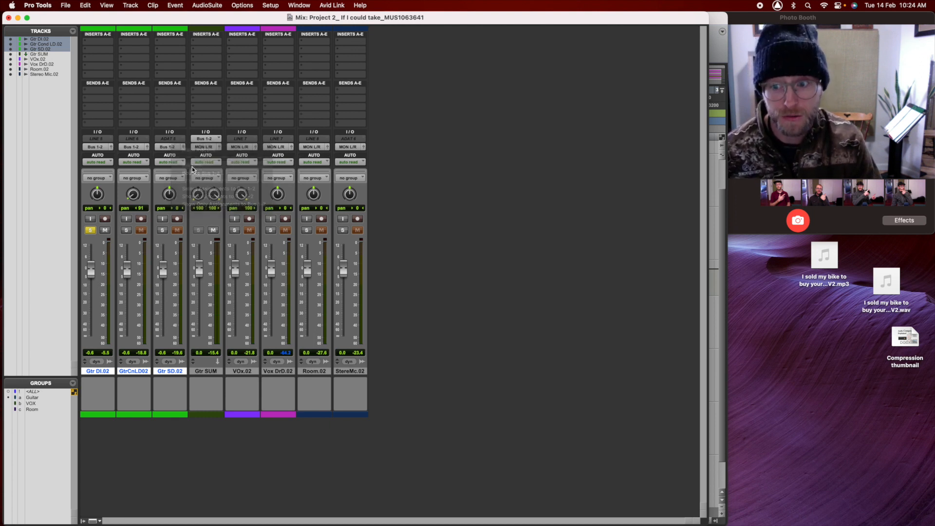
type("G")
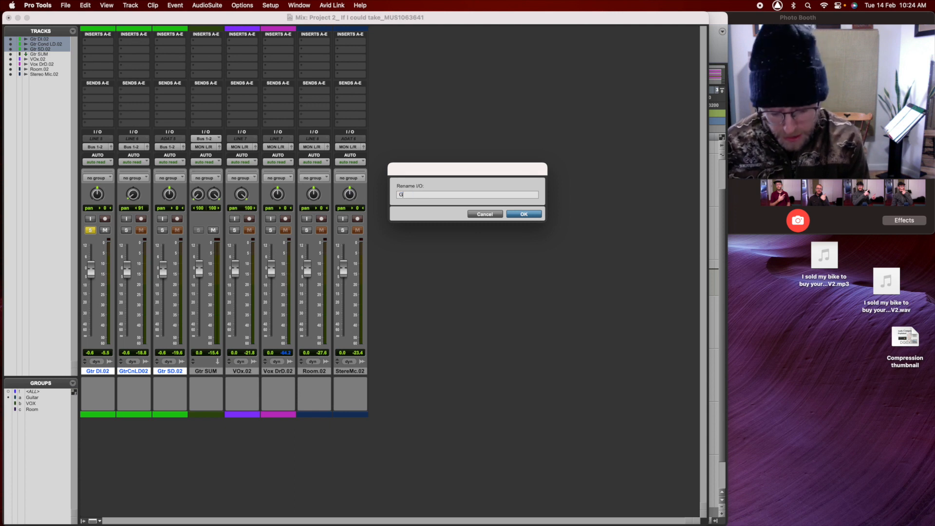
type("tr Bus")
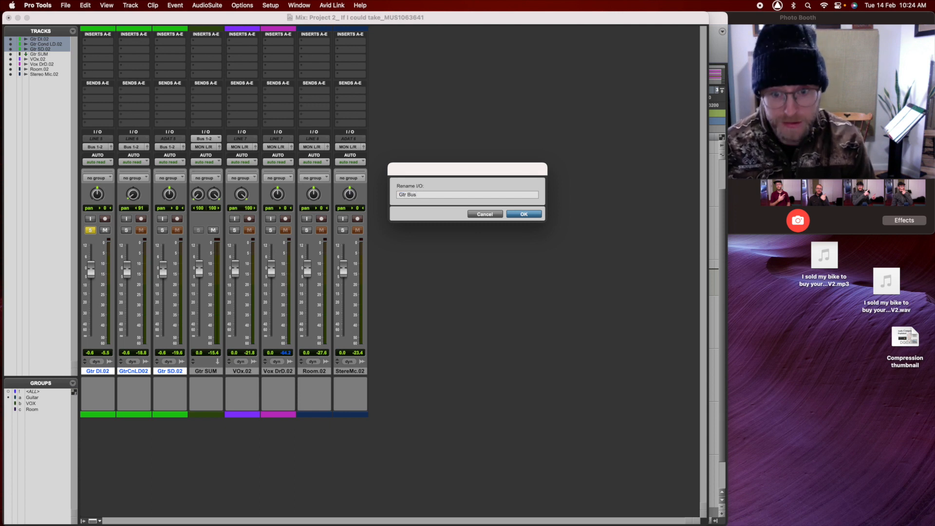
key("Return")
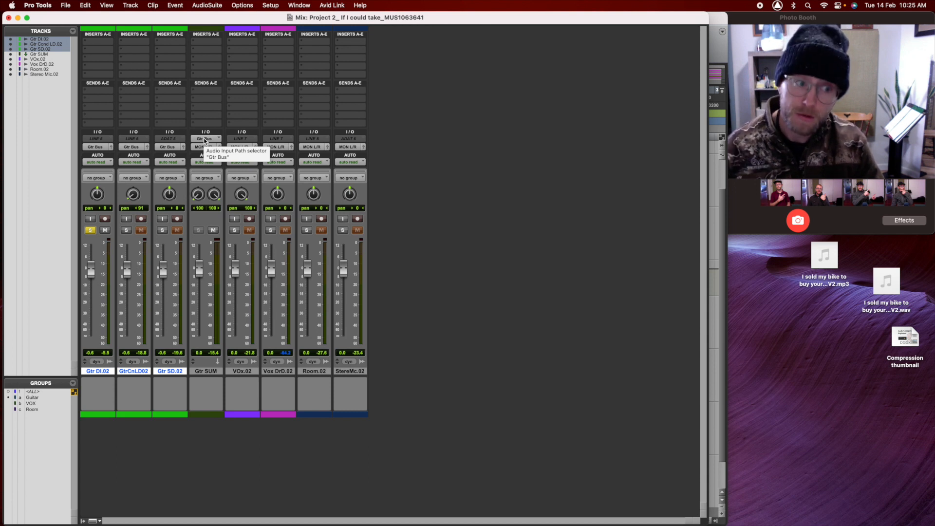
Route the outputs of VOx.02 and Vox DrD.02 to a new stereo aux input track named Vox Sum.
left_click(257, 371)
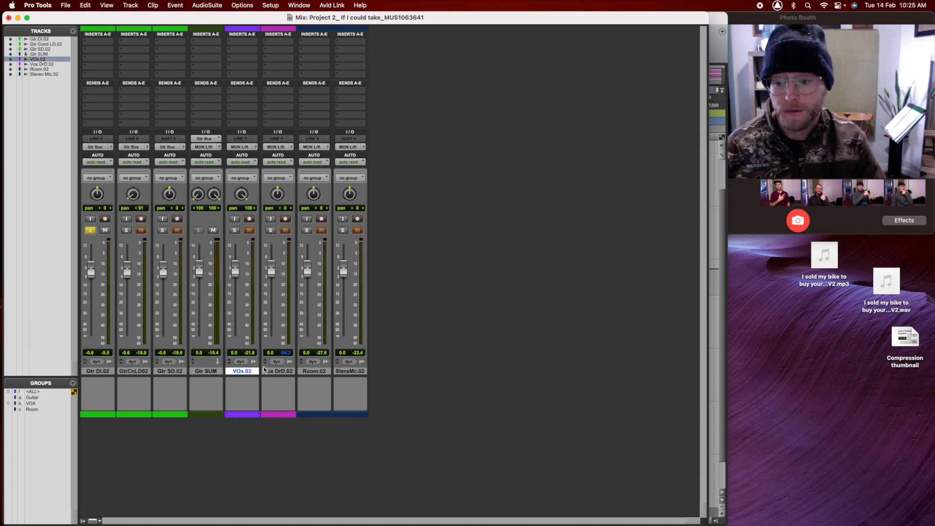
left_click(270, 369, "shift")
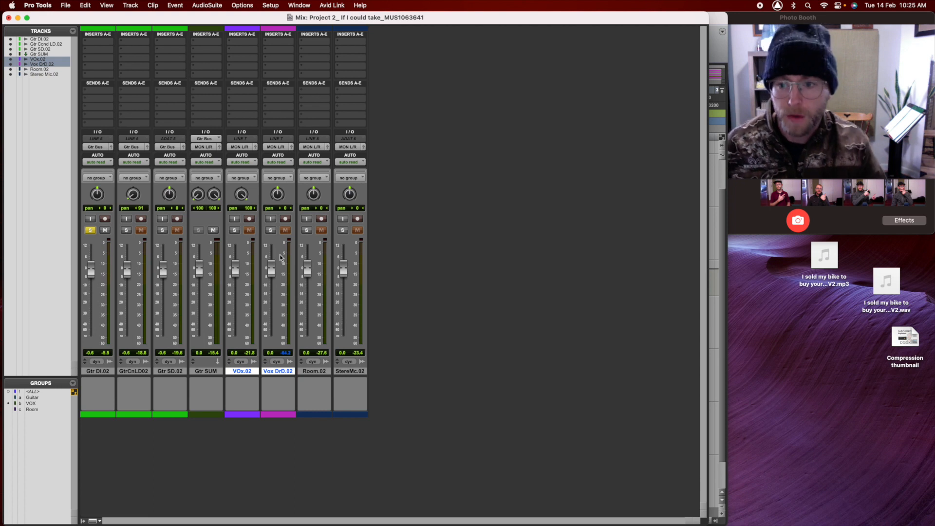
left_click(279, 148)
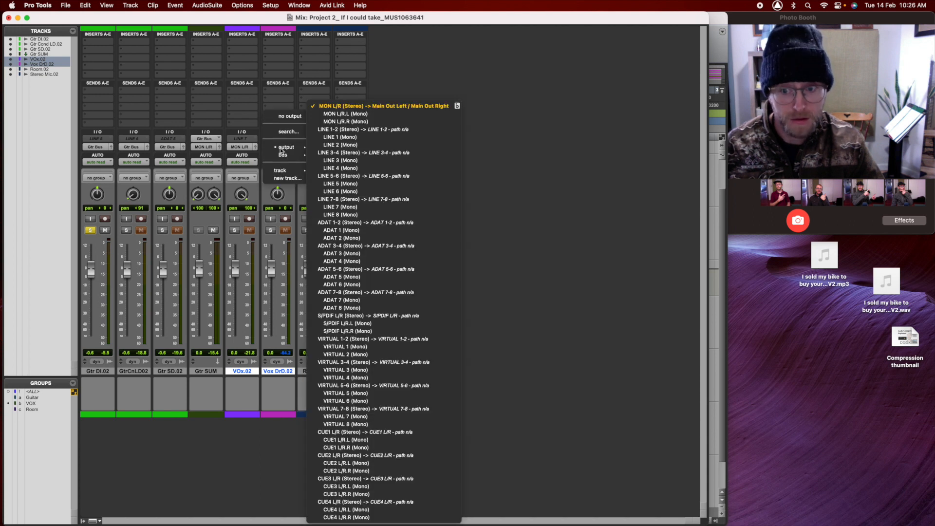
left_click(280, 179)
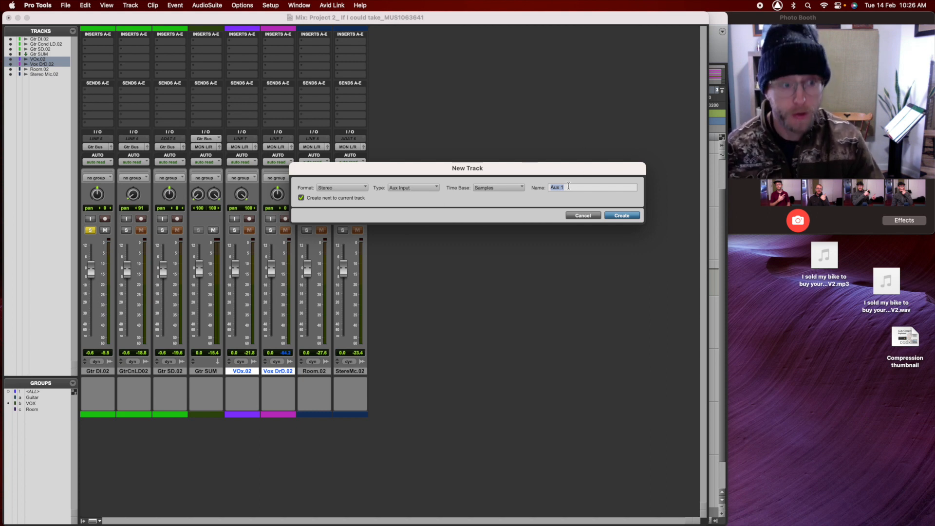
type("Vox Sum")
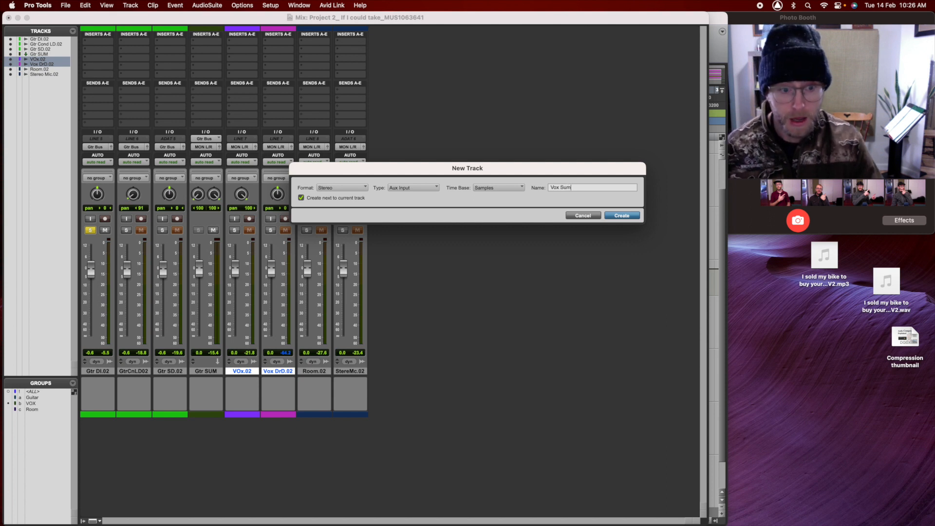
key("Return")
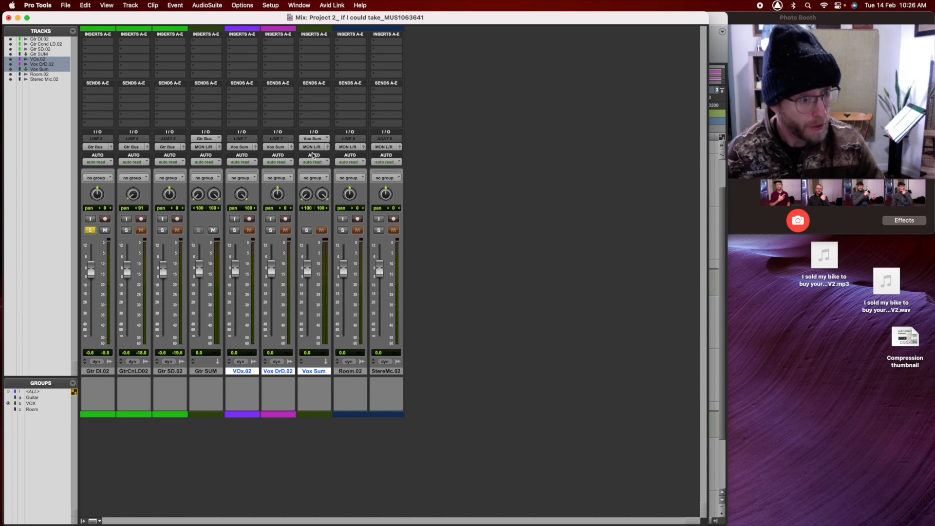
Route the outputs of Room.02 and Stereo Mic.02 to a new stereo aux input track named Room Sum.
left_click(351, 372)
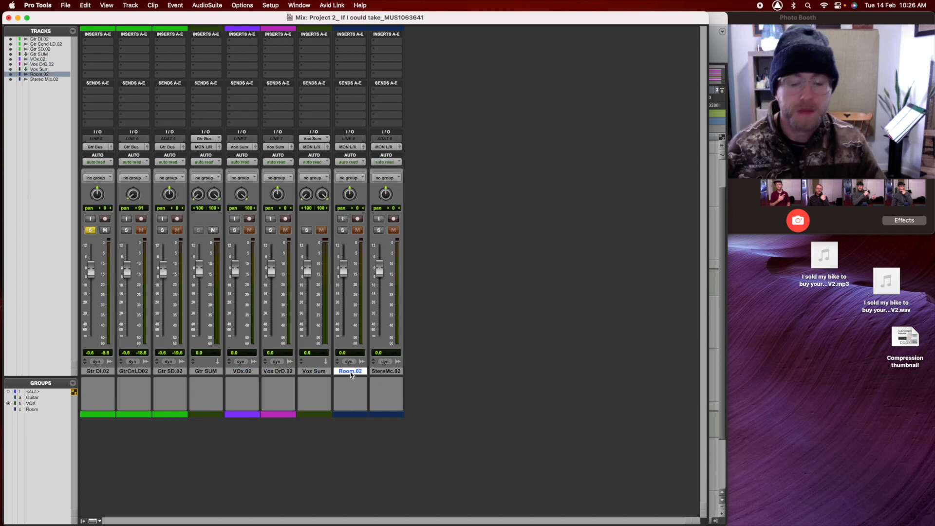
left_click(397, 374, "shift")
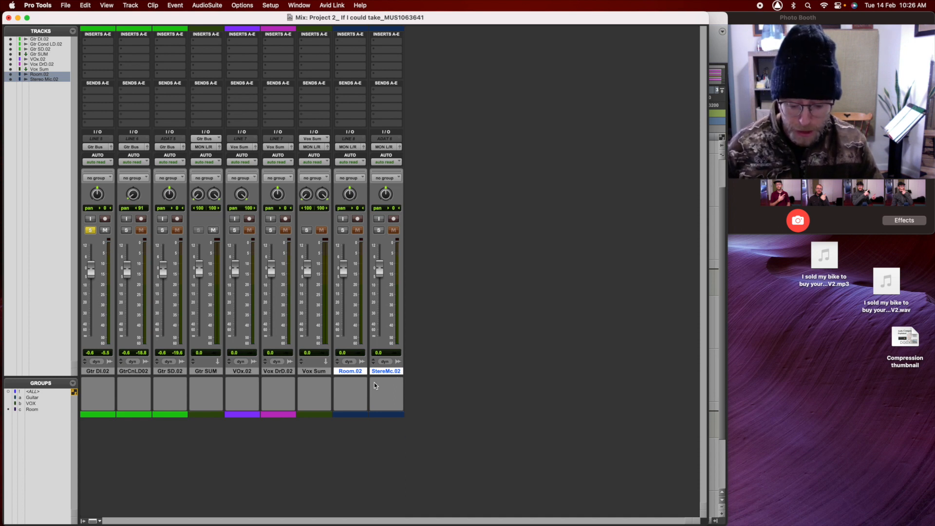
left_click(390, 147)
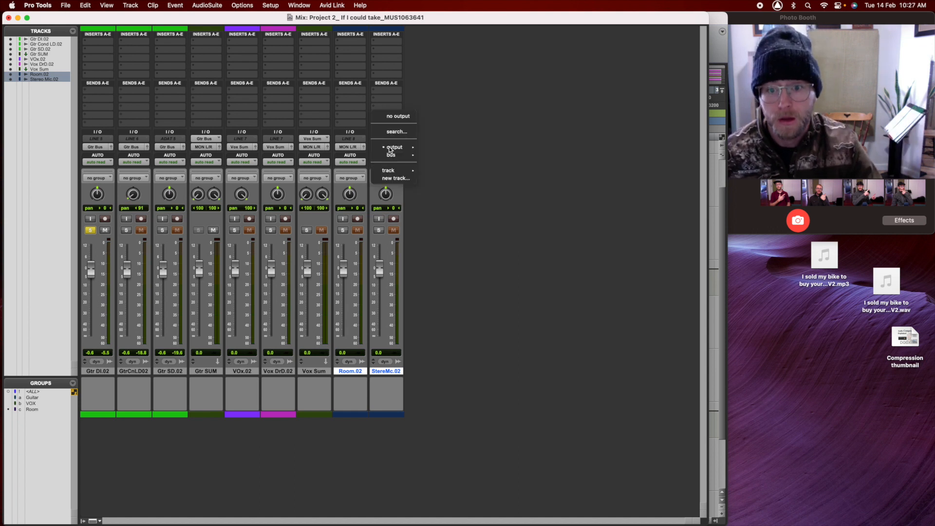
left_click(392, 179)
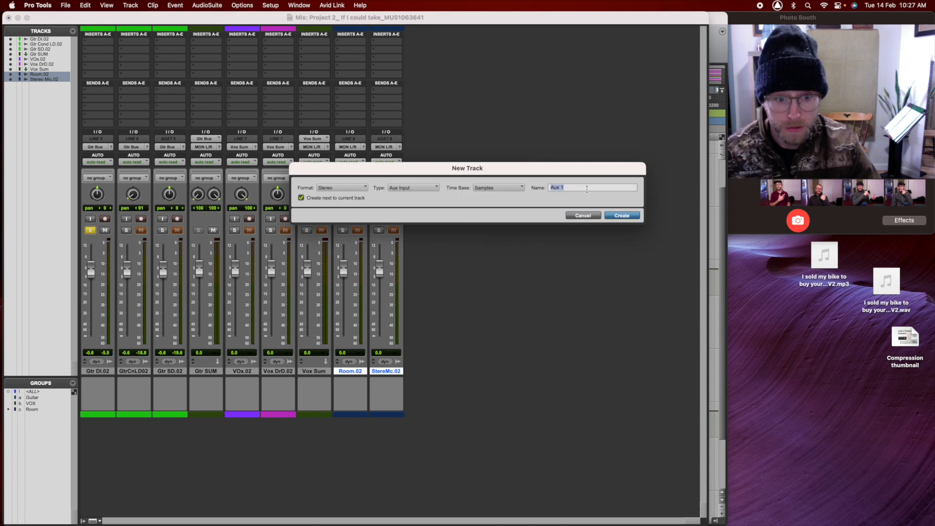
type("Roo")
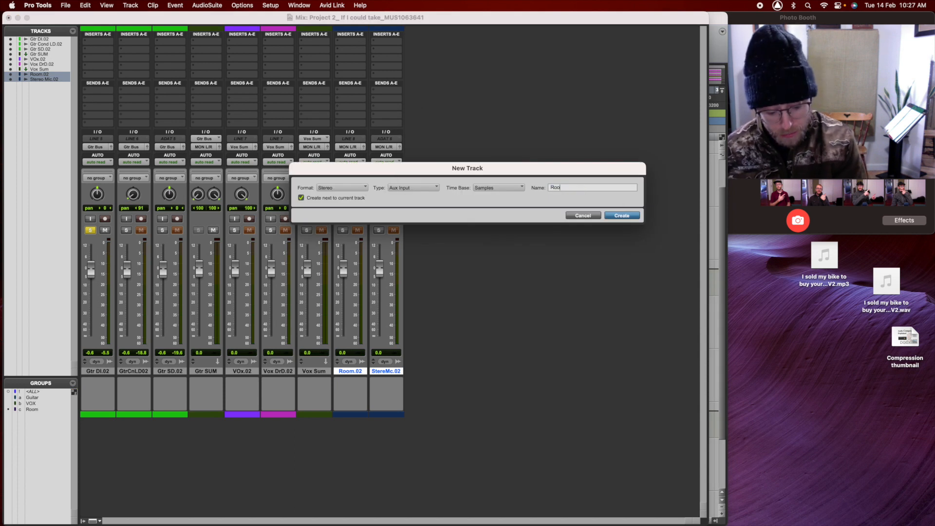
type("m Sum")
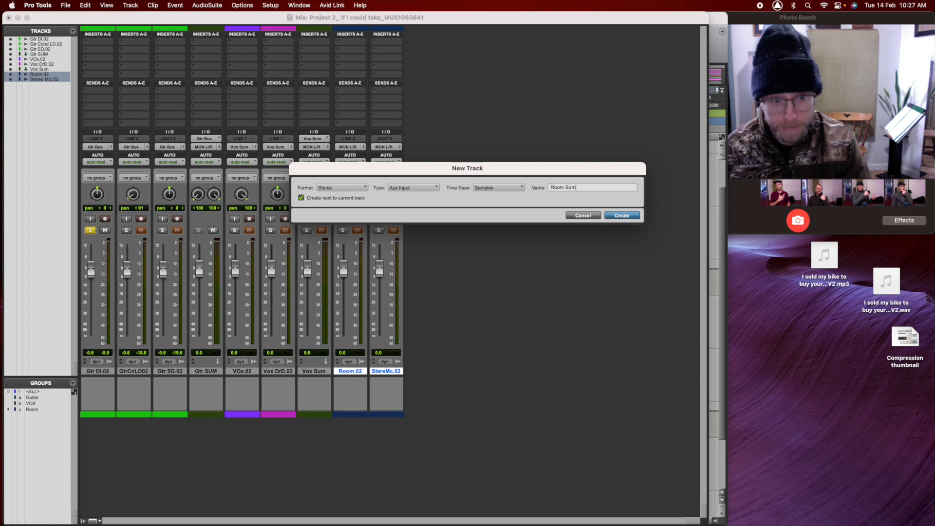
key("Return")
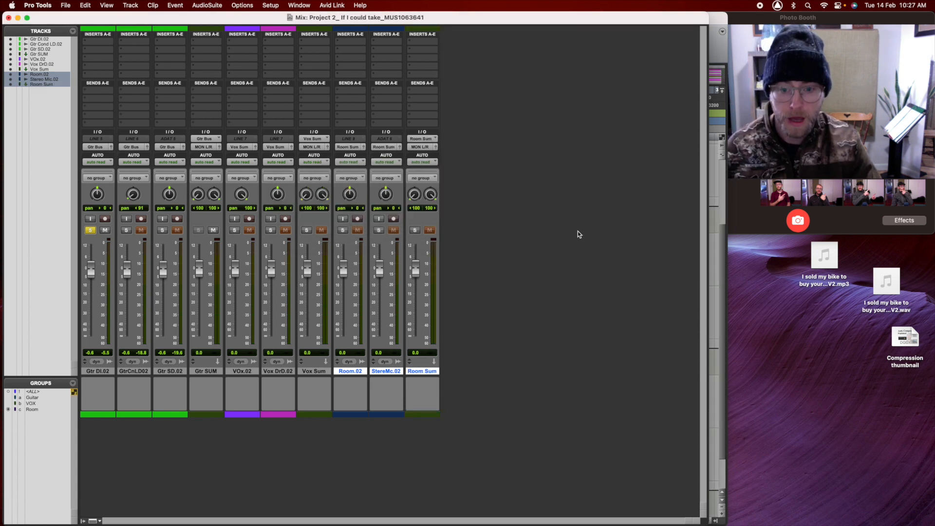
Make Room Sum and Vox Sum solo safe, and check their routing by soloing the vocal tracks and Stereo Mic.02 in playback.
left_click(379, 230)
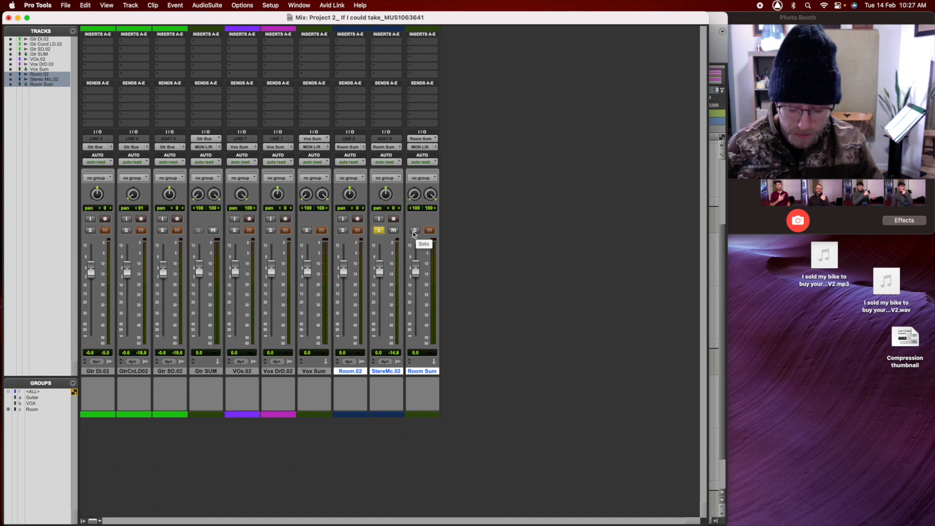
left_click(414, 232)
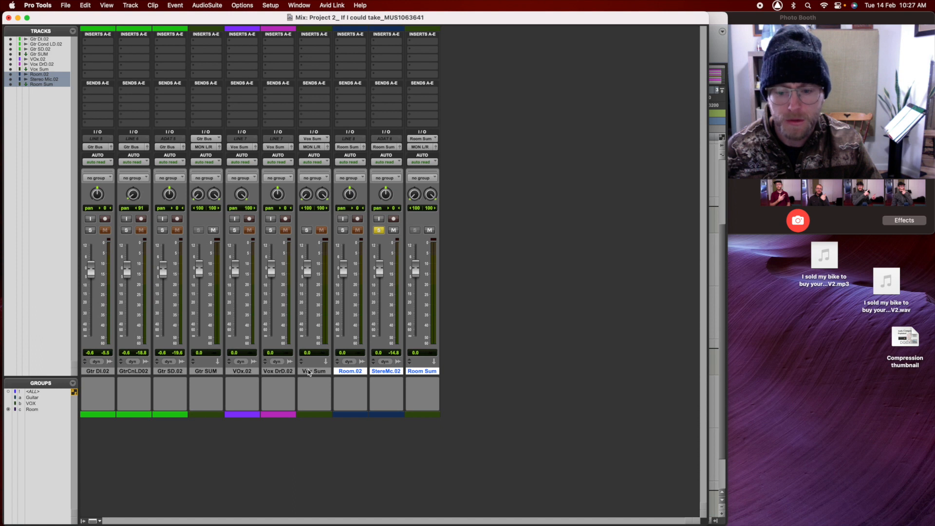
left_click(306, 230, "super")
left_click(271, 230)
left_click(232, 231)
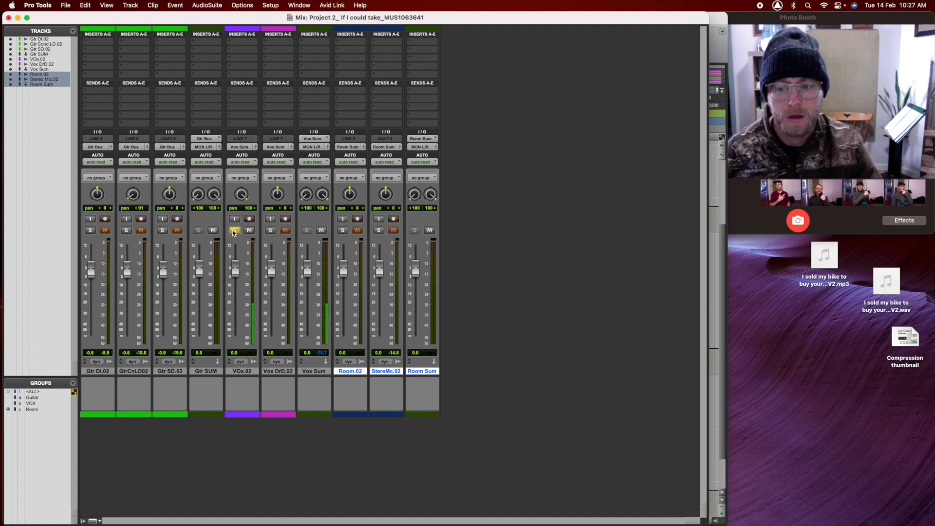
left_click(380, 231)
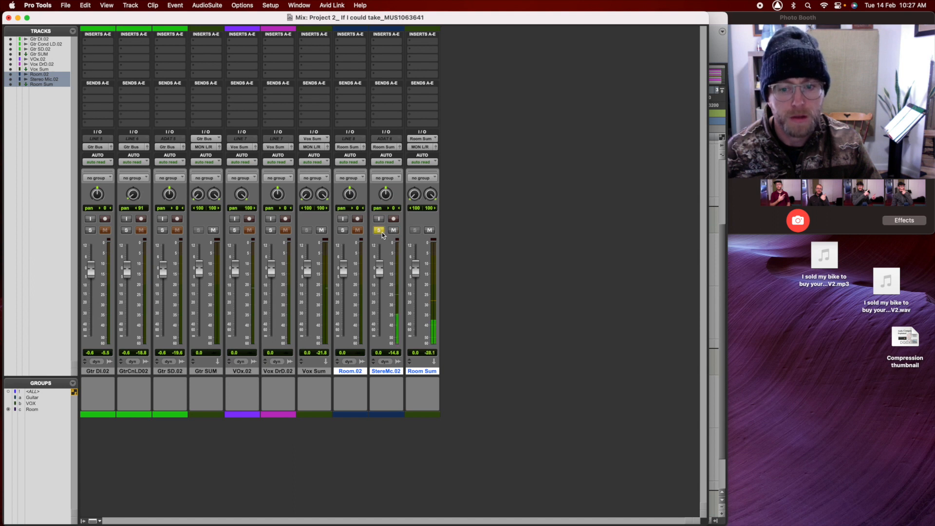
left_click(382, 233)
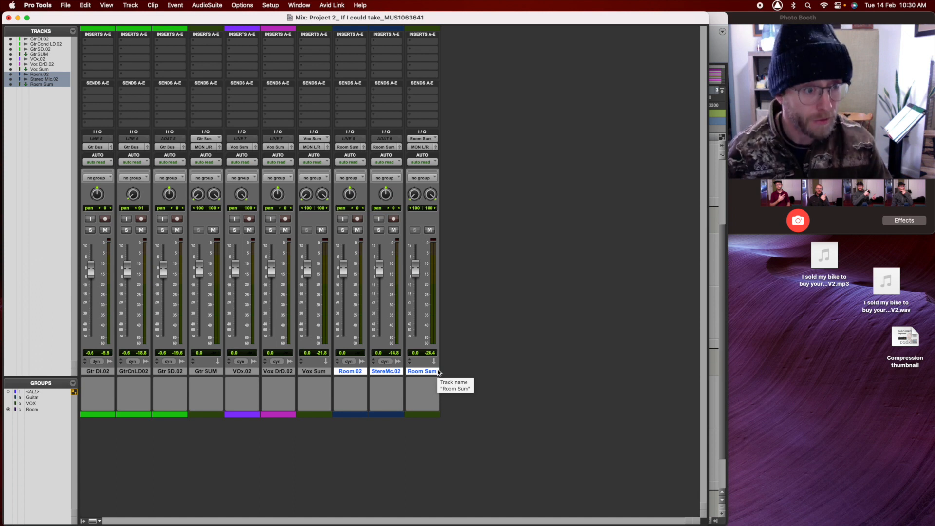
Route the outputs of Gtr SUM, Vox Sum and Room Sum to a new stereo aux input track named Sub Mix.
left_click(206, 371)
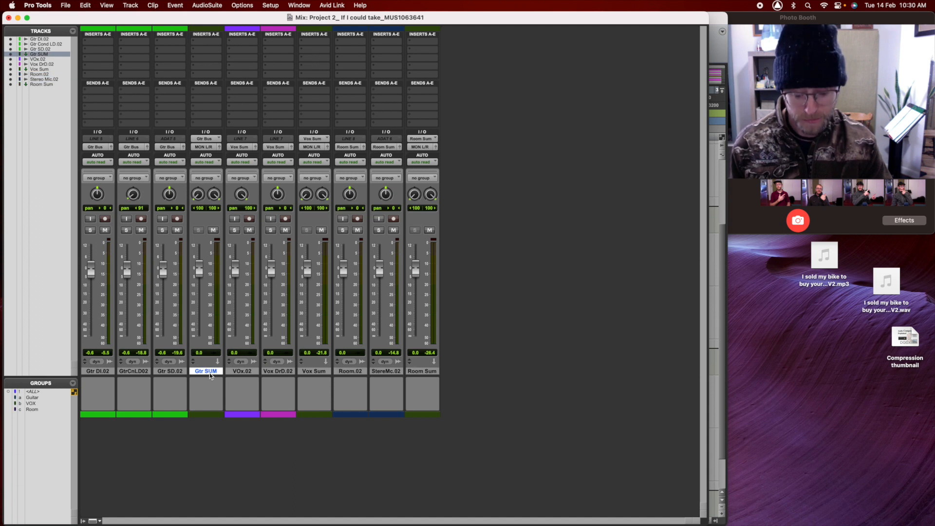
left_click(314, 371, "super")
left_click(417, 373, "super")
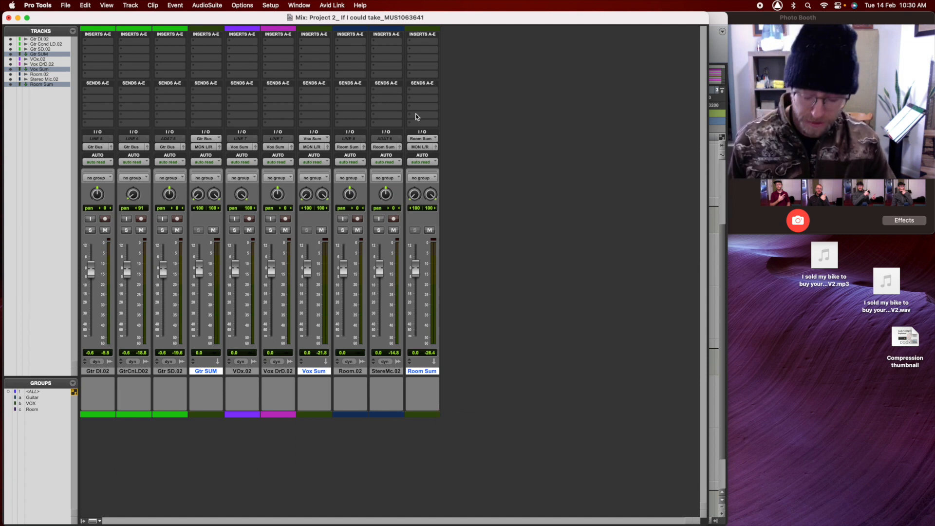
left_click(419, 148)
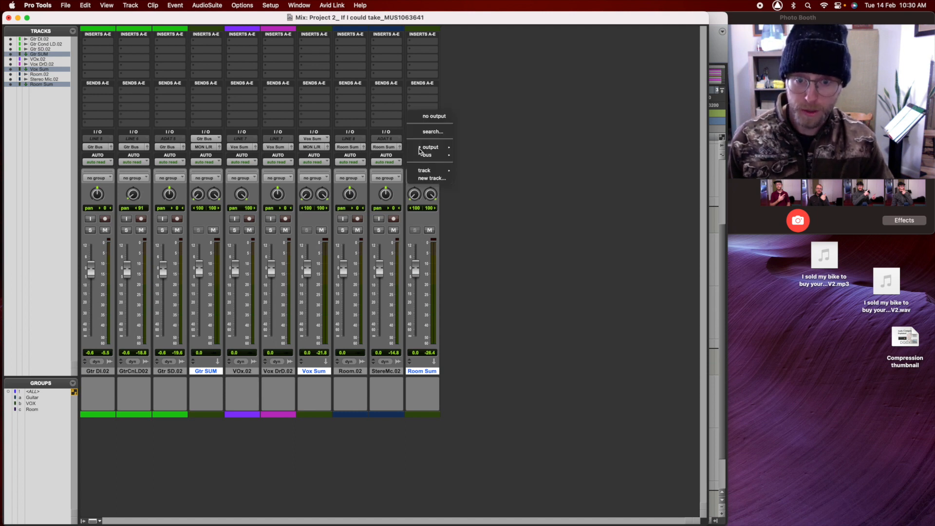
left_click(424, 179)
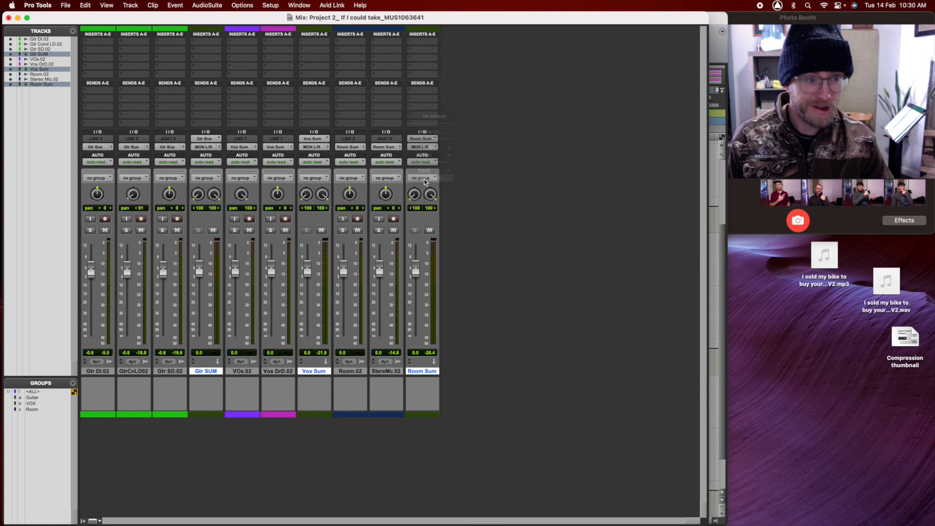
type("Sub Mix")
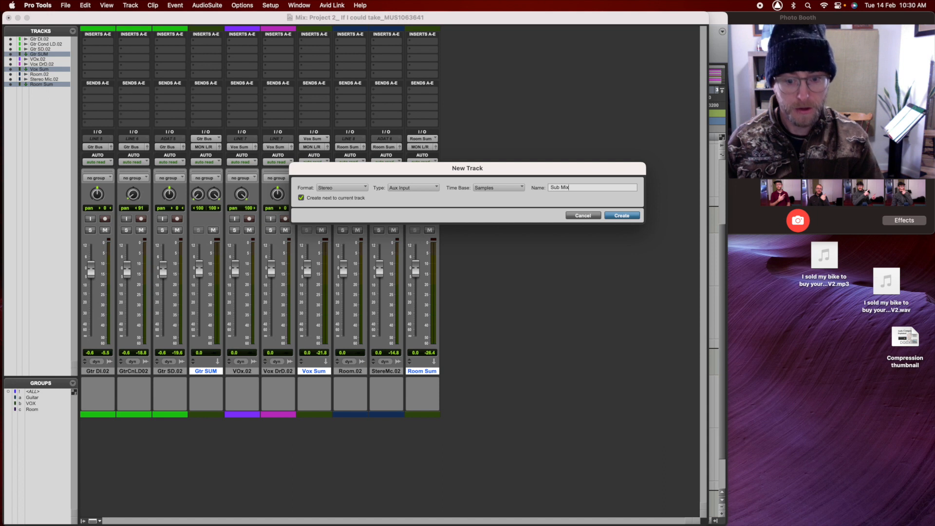
key("Return")
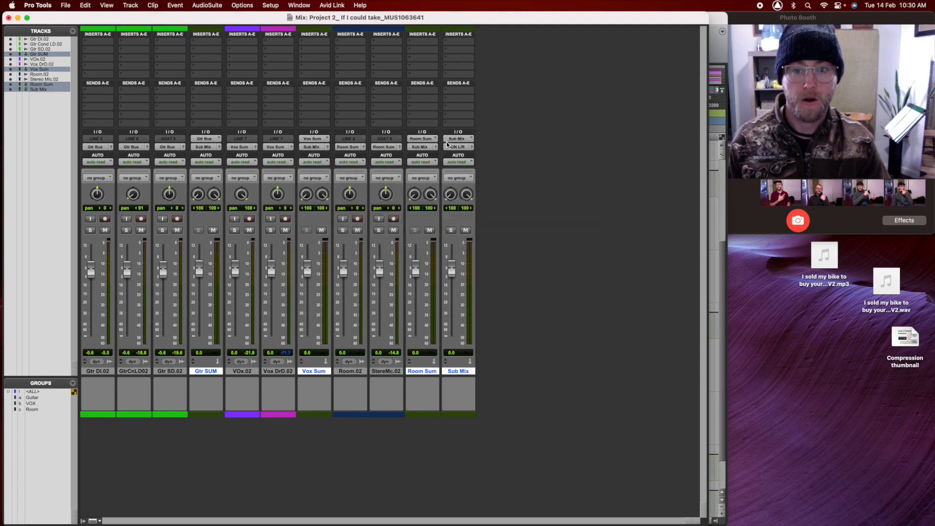
Make the Sub Mix track solo safe, and check the full routing in playback by soloing the room tracks.
left_click(379, 230)
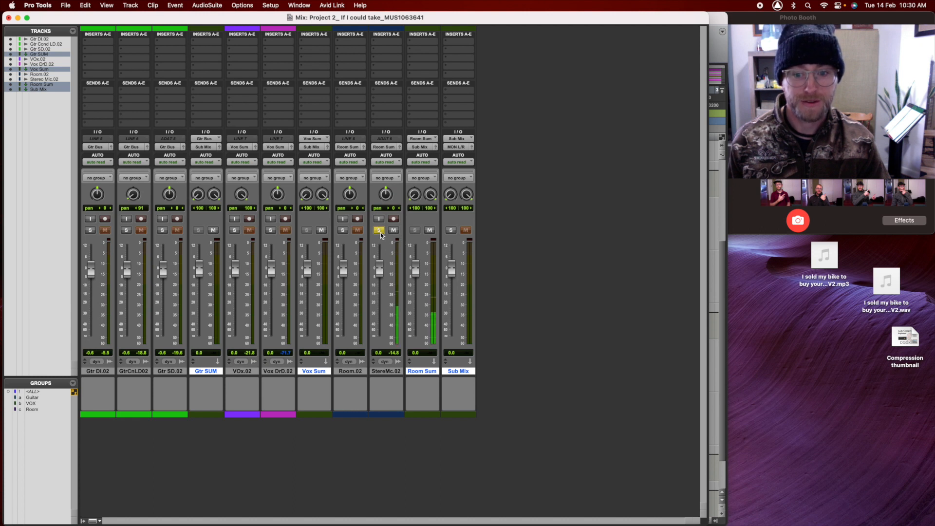
left_click(452, 231)
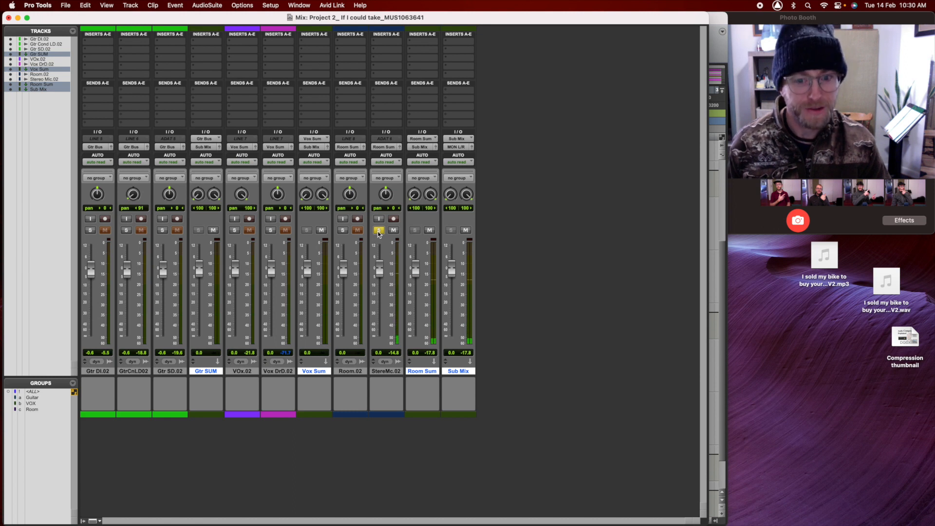
left_click(378, 231)
left_click(343, 231)
left_click(343, 231)
key("space")
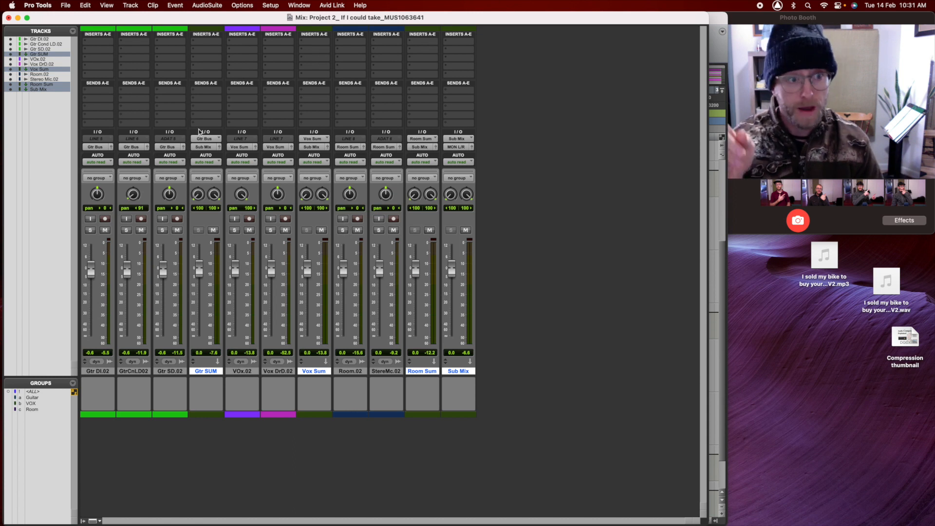
Create one new stereo Master Fader track after the Sub Mix track.
left_click(131, 5)
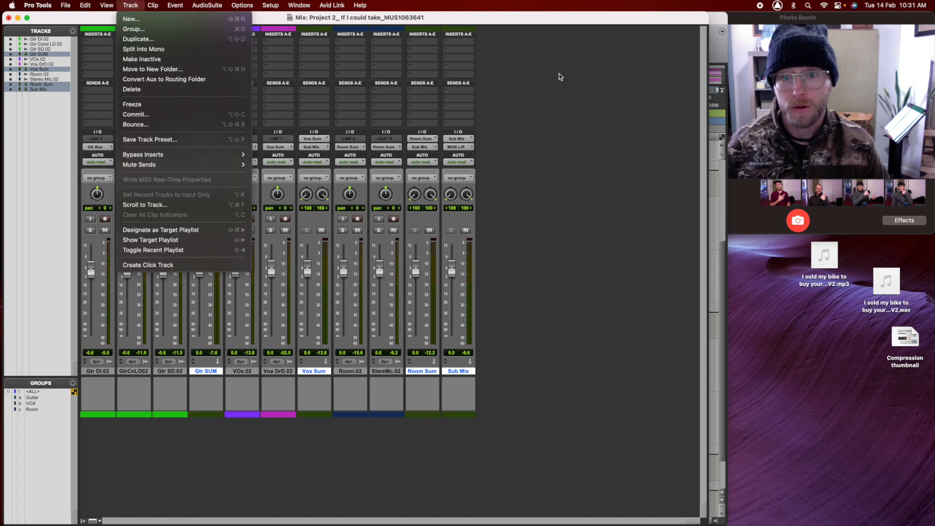
left_click(591, 96)
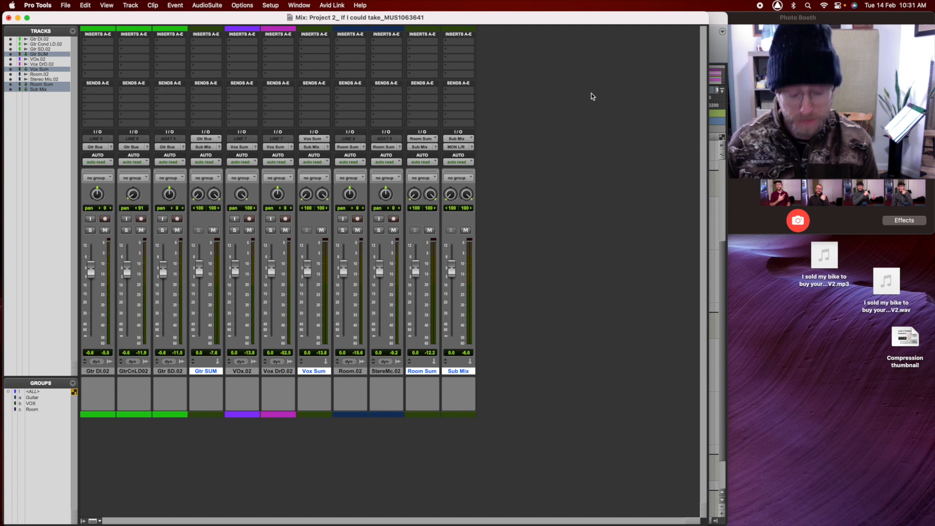
key("super+shift+n")
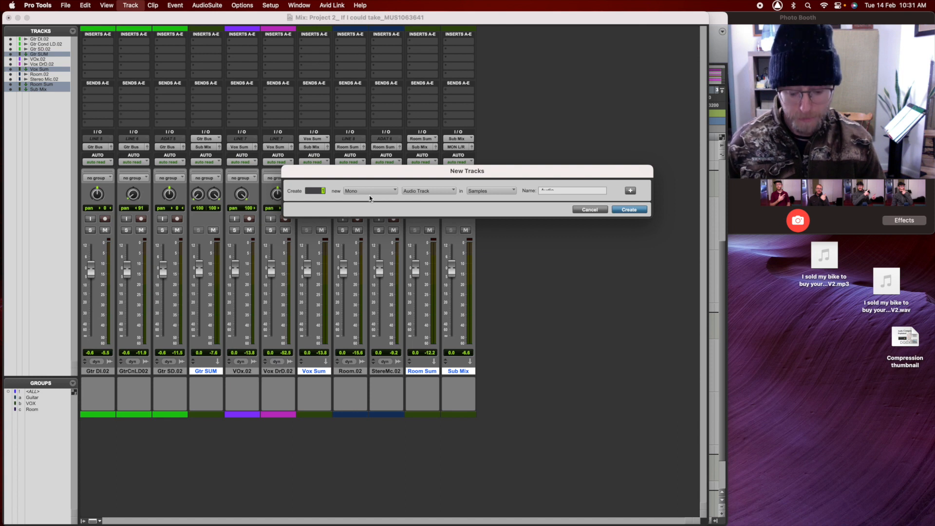
key("super+Down")
key("super+Right")
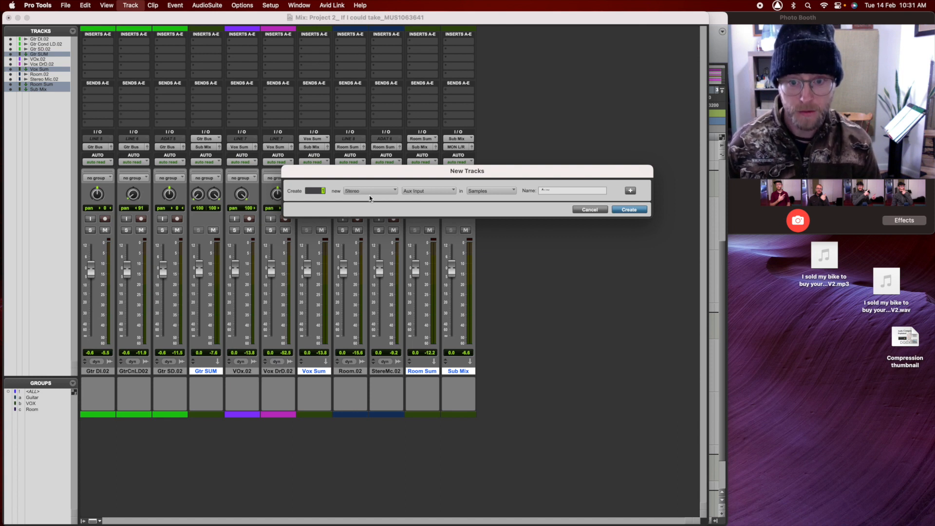
key("super+Down")
key("super+Up")
key("super+Up")
key("super+Down")
key("super+Down")
key("super+Up")
key("super+Down")
key("super+Up")
key("super+Down")
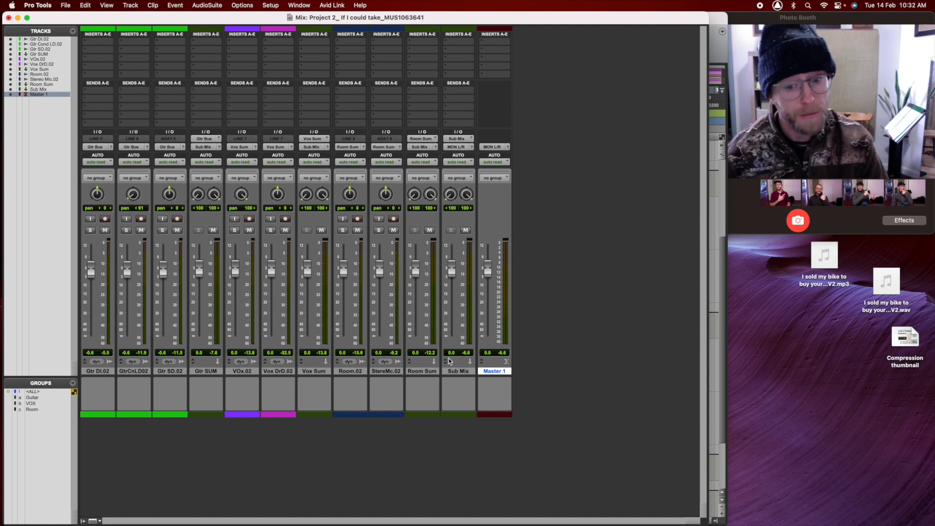
Select the Sub Mix track and look at its insert slots.
left_click(463, 373)
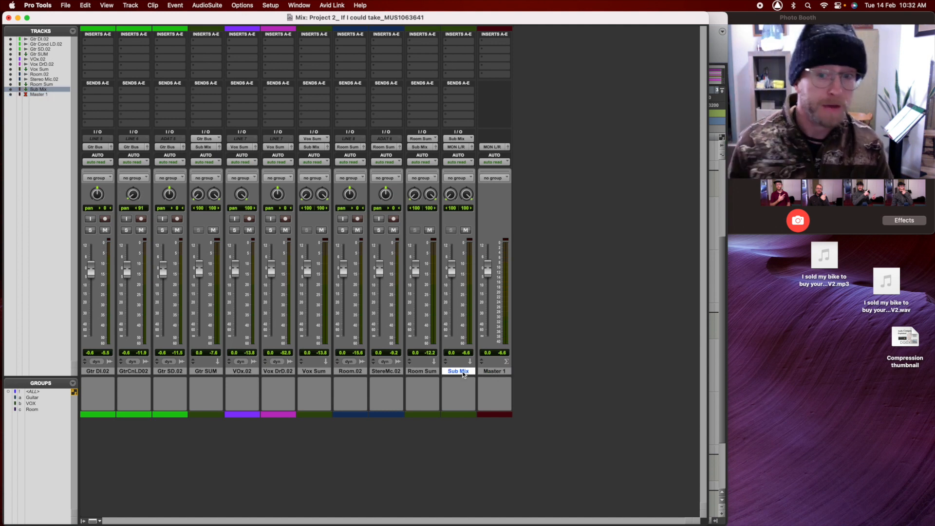
left_click(444, 47)
left_click(445, 47)
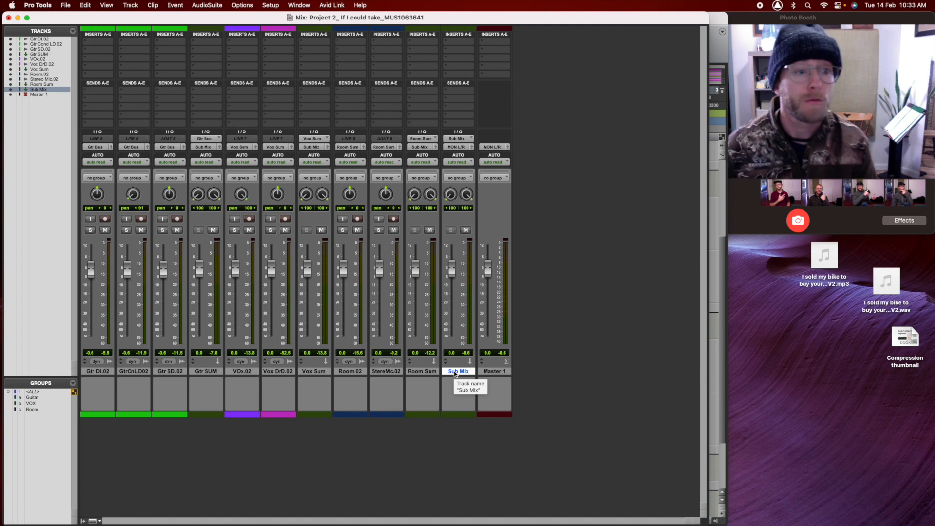
mouse_move(417, 18)
left_mouse_down()
mouse_move(432, 17)
mouse_move(422, 18)
left_mouse_up()
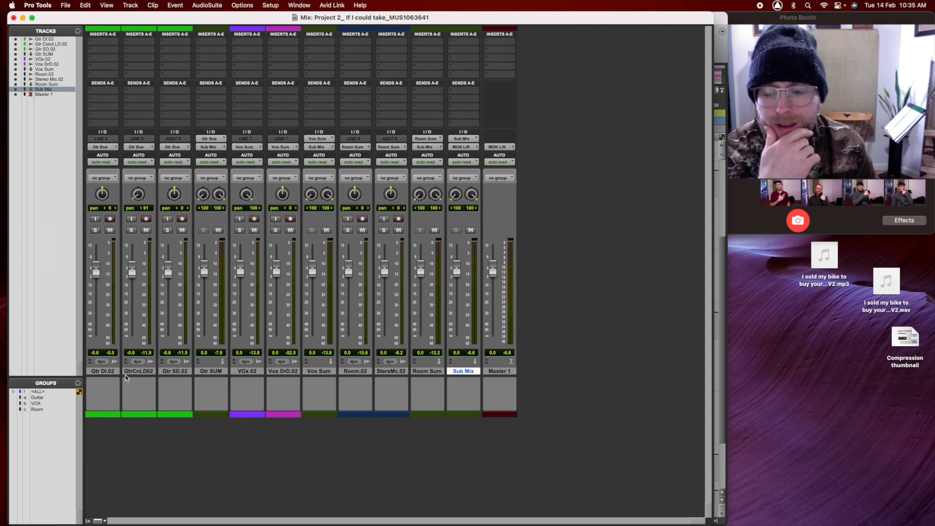
Send all tracks from Gtr DI.02 through Room Sum to a new stereo aux input track named Reverb.
left_click(104, 372)
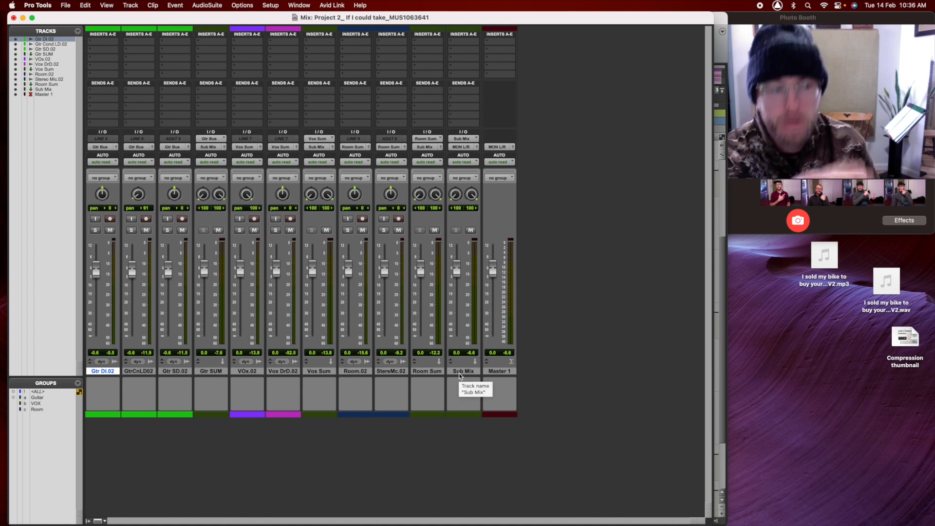
left_click(433, 372)
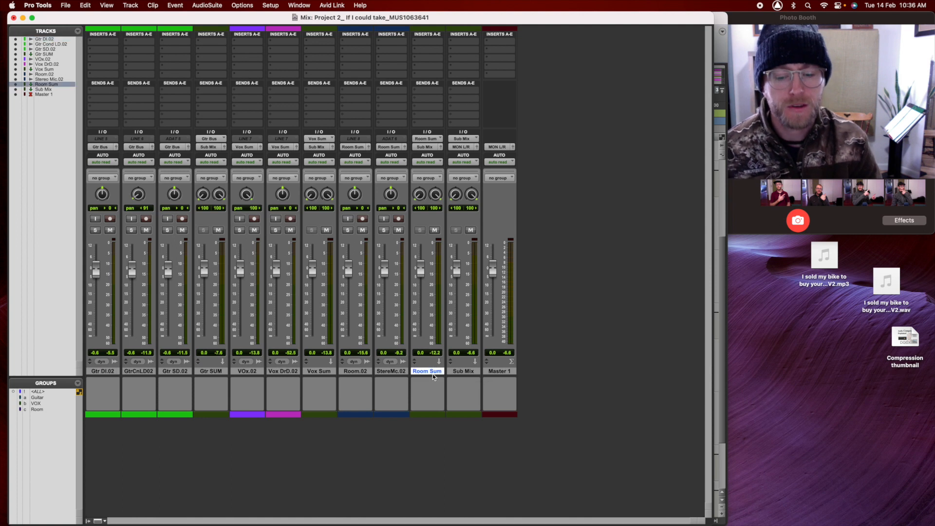
left_click(104, 372, "shift")
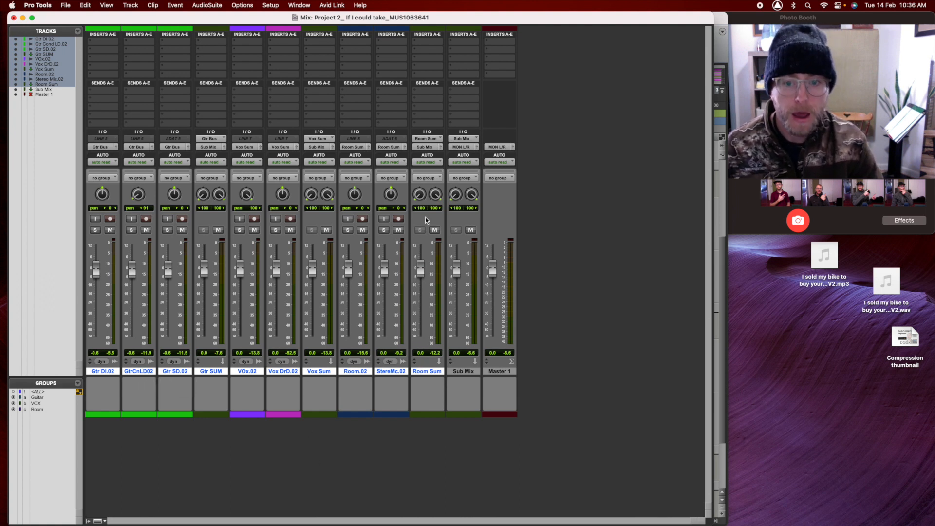
left_click(429, 91)
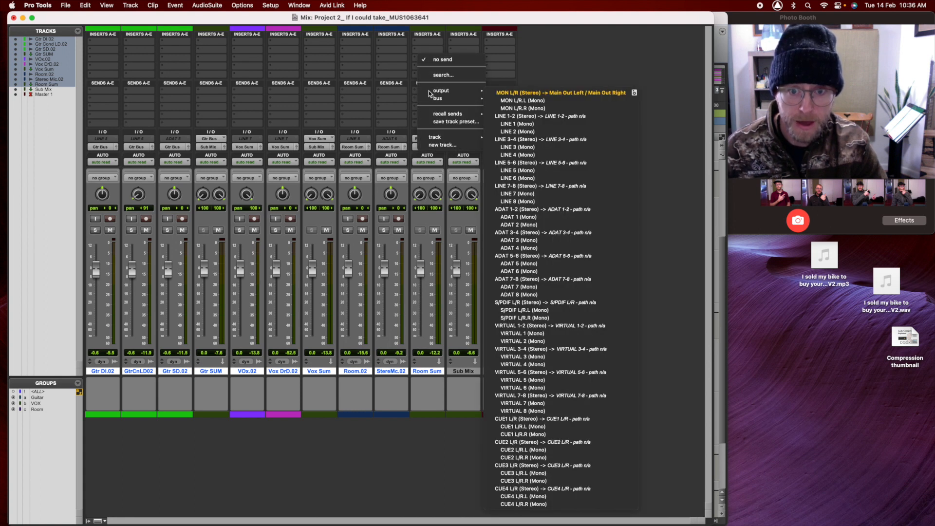
left_click(437, 145)
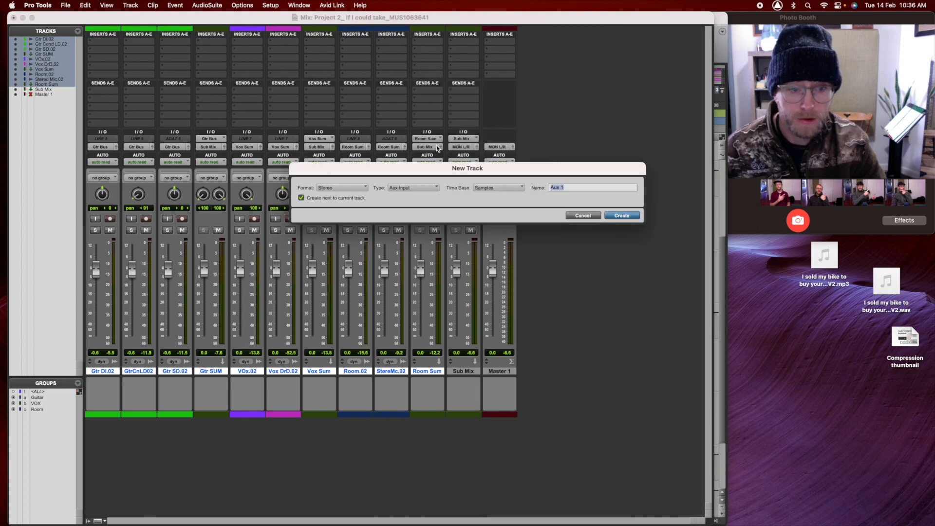
type("Reverb")
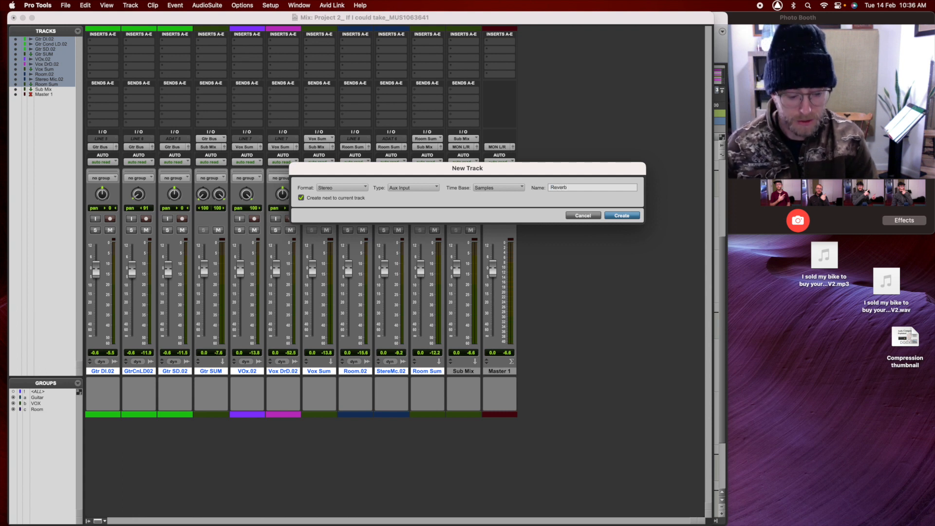
key("Return")
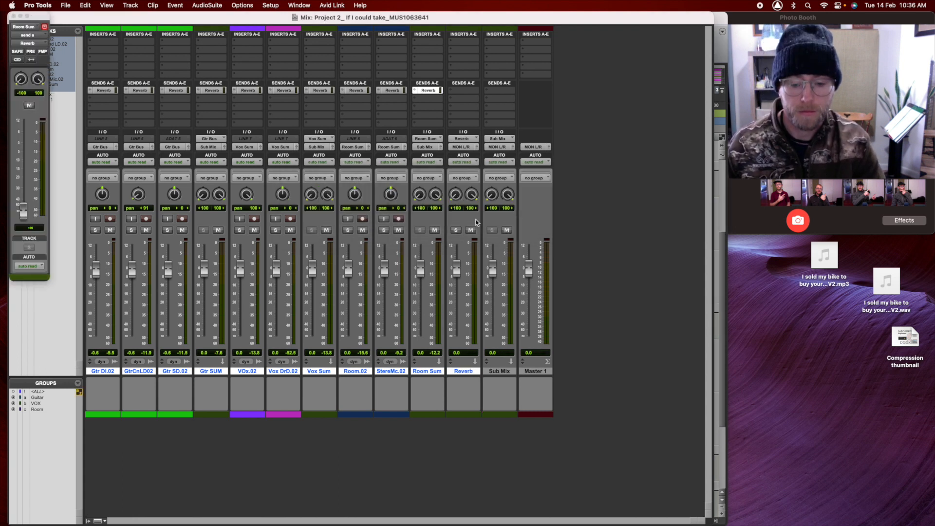
Test the Room Sum track's Reverb send by varying its level, including in playback, and return it to minus infinity.
left_click(462, 374)
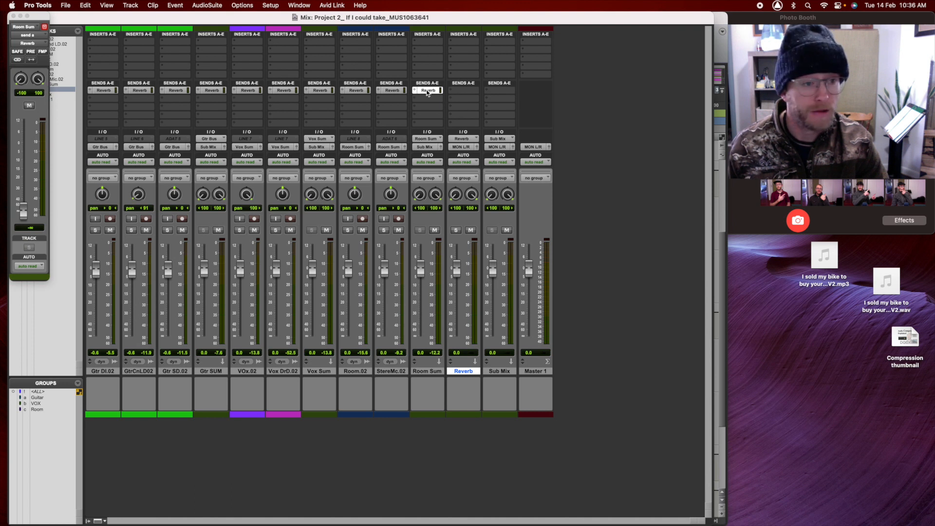
left_click_drag(35, 17, 63, 29)
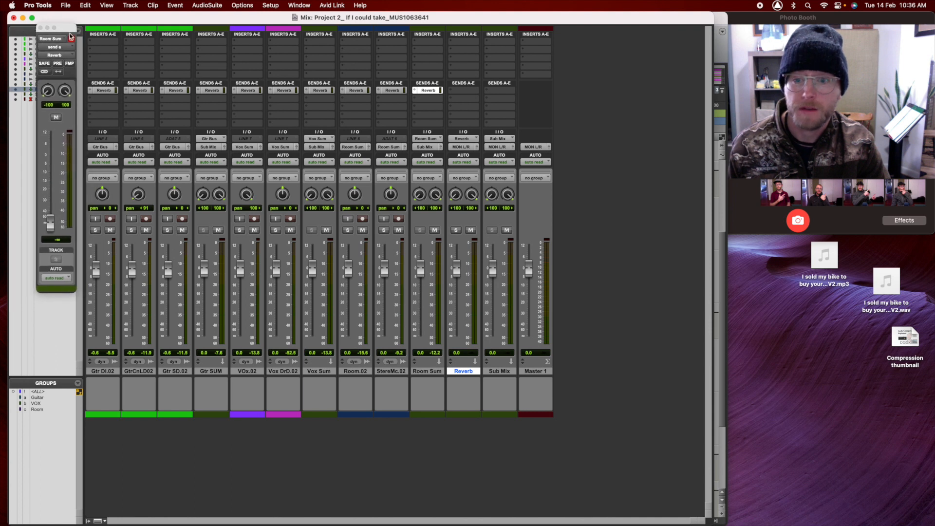
left_click_drag(50, 224, 62, 261)
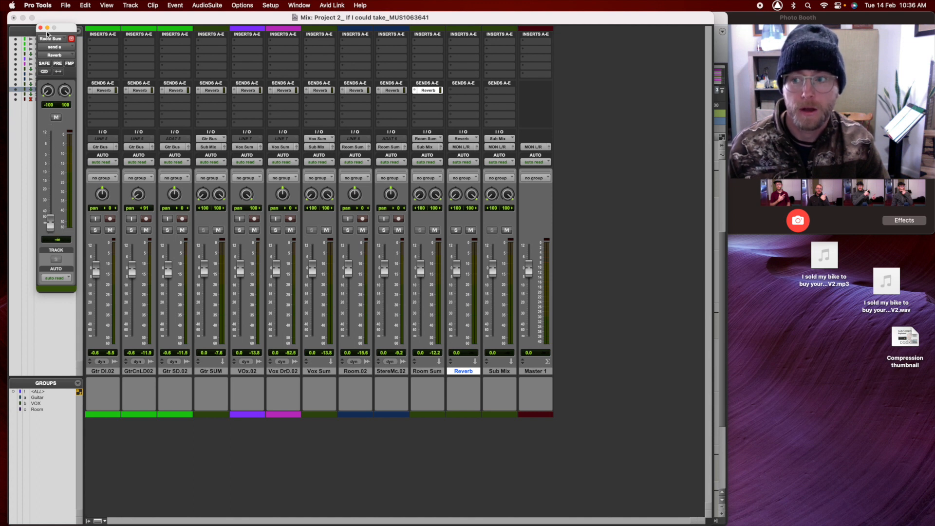
left_click_drag(50, 226, 48, 258)
left_click_drag(51, 225, 55, 206)
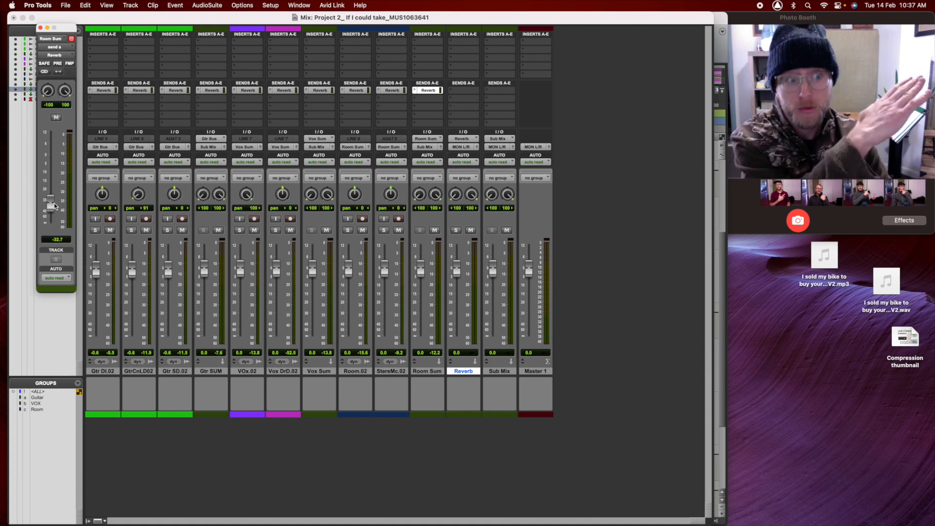
left_click_drag(55, 205, 58, 224)
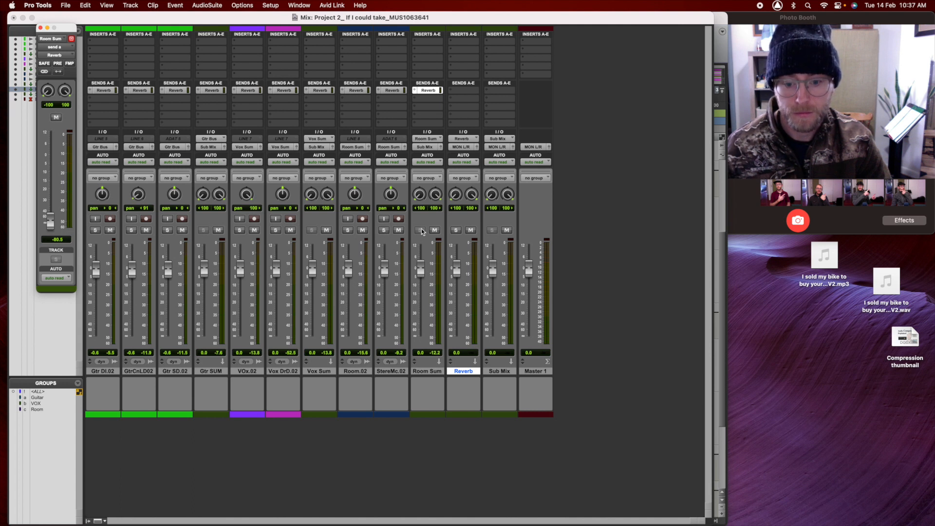
key("space")
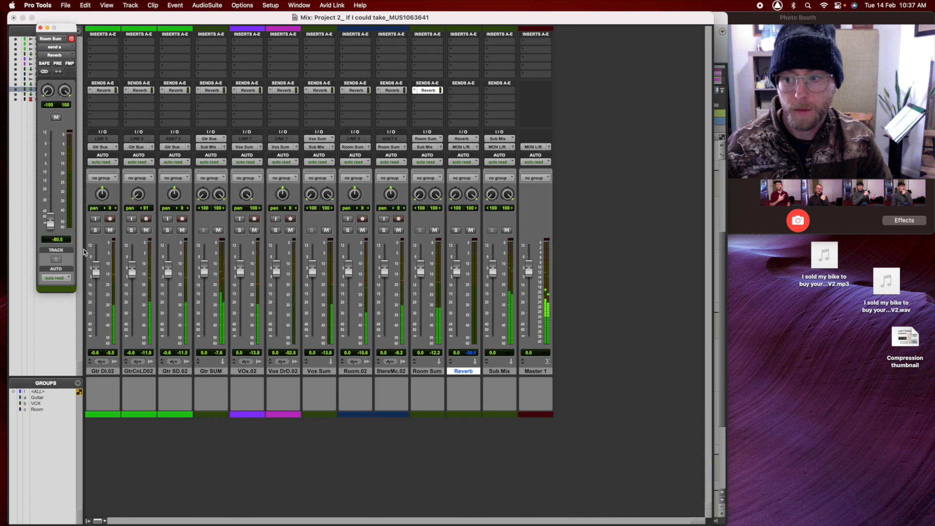
mouse_move(50, 222)
left_mouse_down()
mouse_move(51, 158)
mouse_move(51, 225)
left_mouse_up()
key("space")
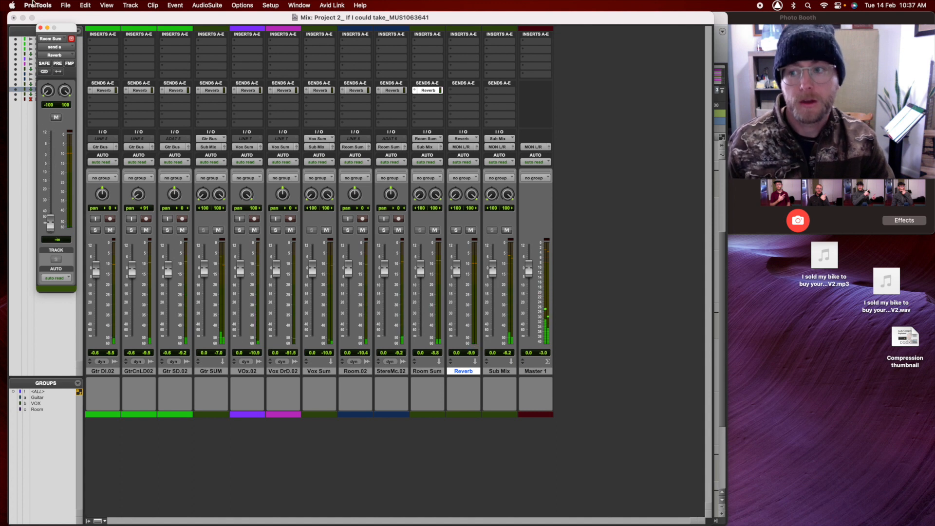
Close the Room Sum send window and show the level controls of send A in the mixer's channel strips.
left_click(41, 28)
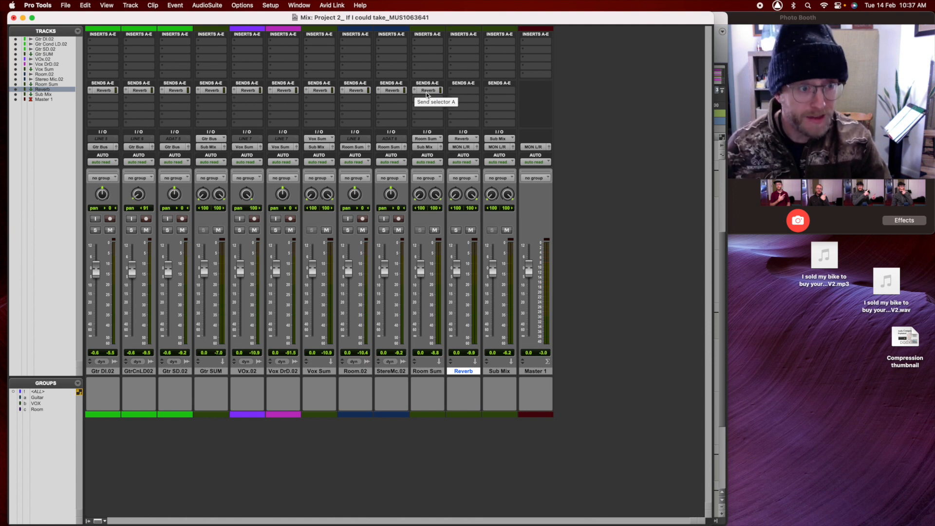
left_click(415, 92)
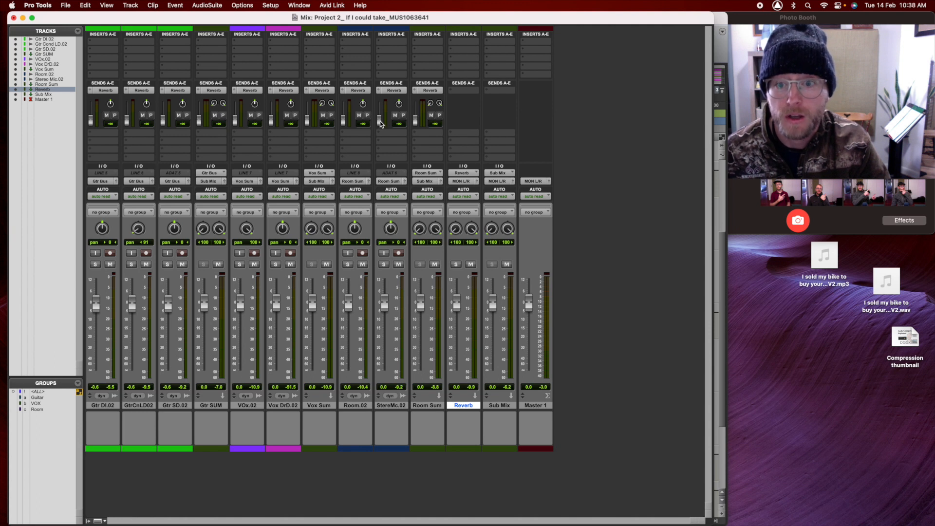
left_click_drag(344, 121, 271, 131)
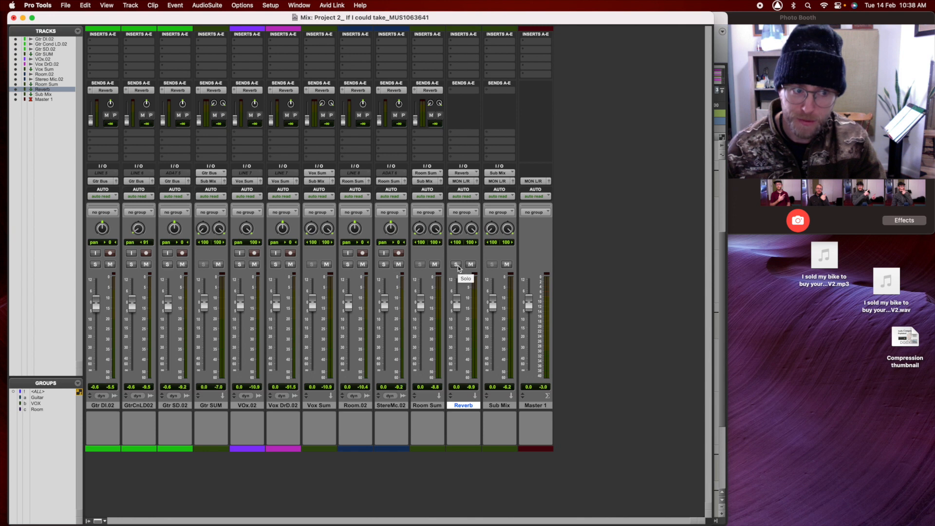
Color the Reverb track light blue and the Sub Mix track red.
double_click(473, 448)
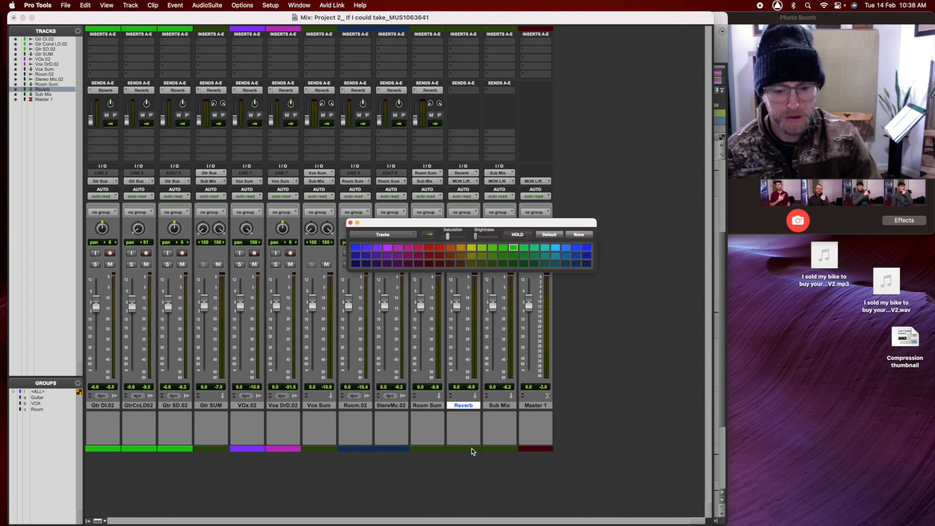
left_click(558, 251)
left_click(350, 222)
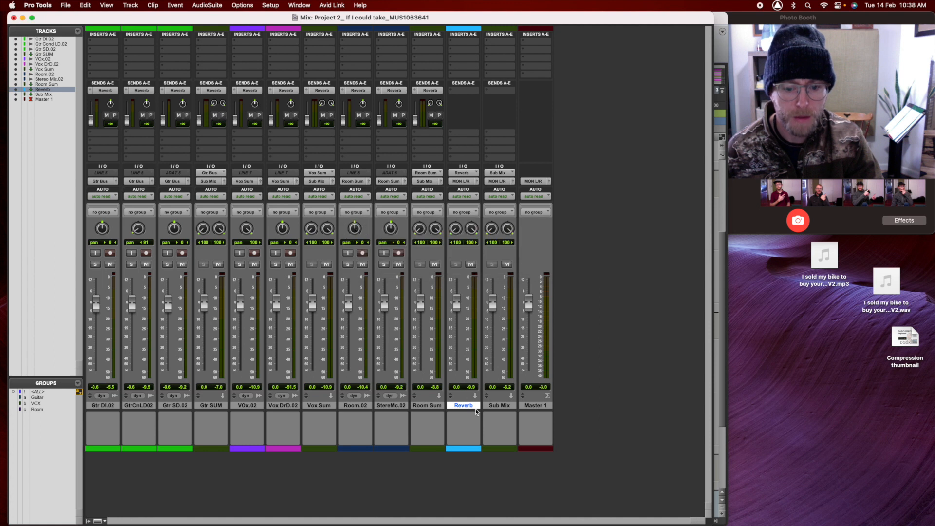
left_click(499, 411)
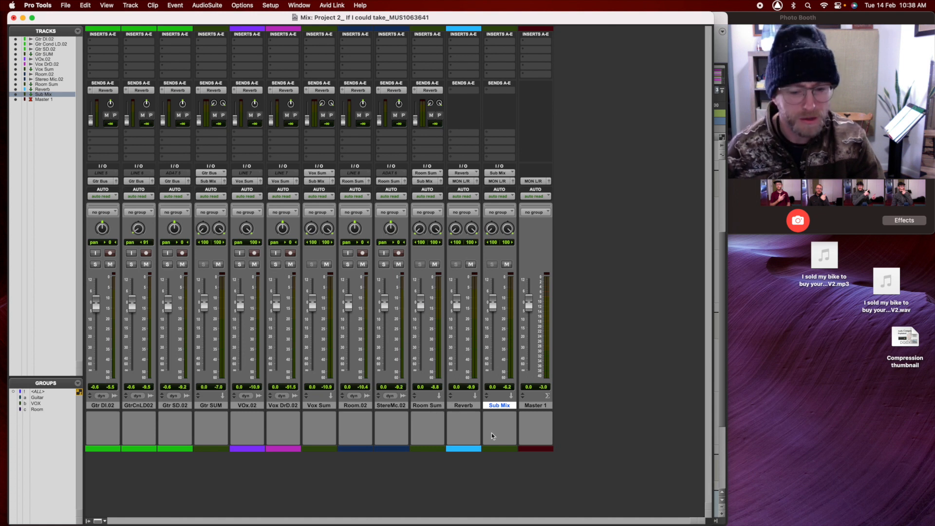
double_click(508, 450)
left_click(429, 248)
left_click(351, 223)
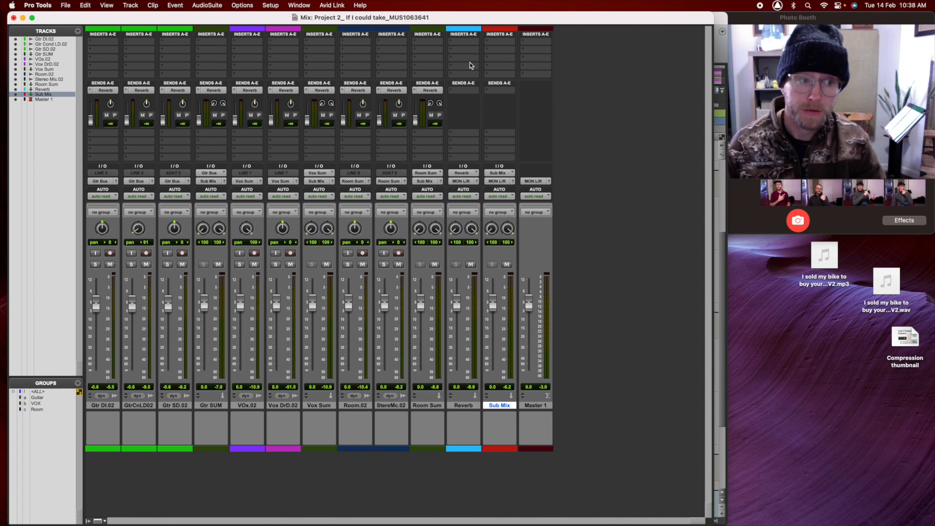
Try the reverb send level on Room Sum, and insert the stereo D-Verb plug-in in the Reverb track's first insert slot.
left_click_drag(415, 120, 383, 139)
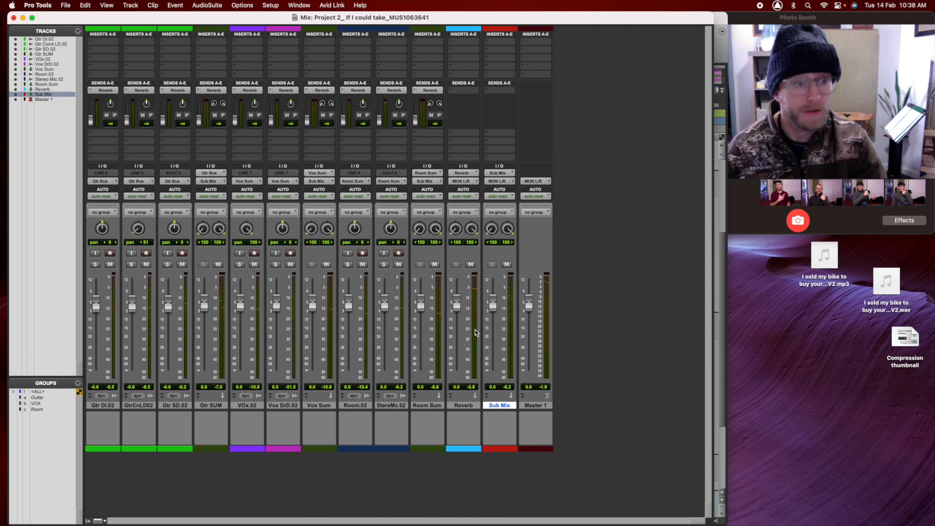
left_click(464, 44)
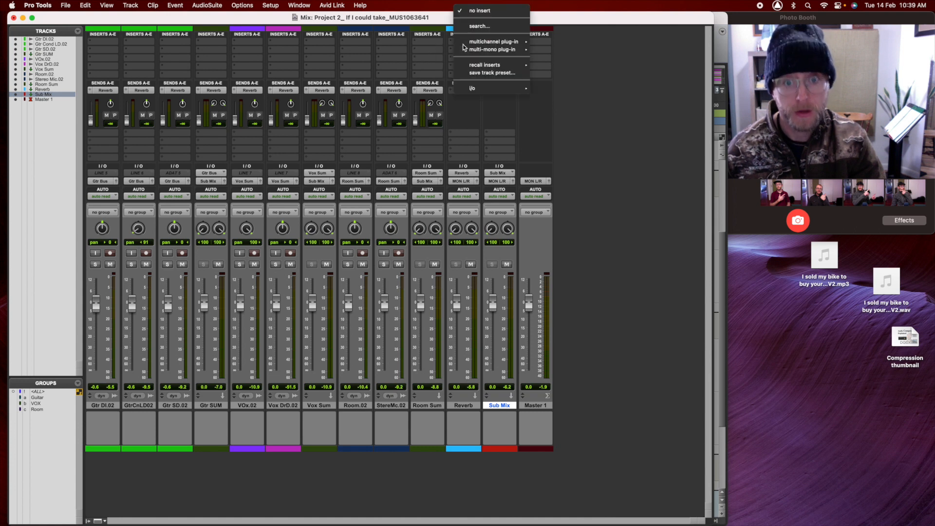
mouse_move(465, 44)
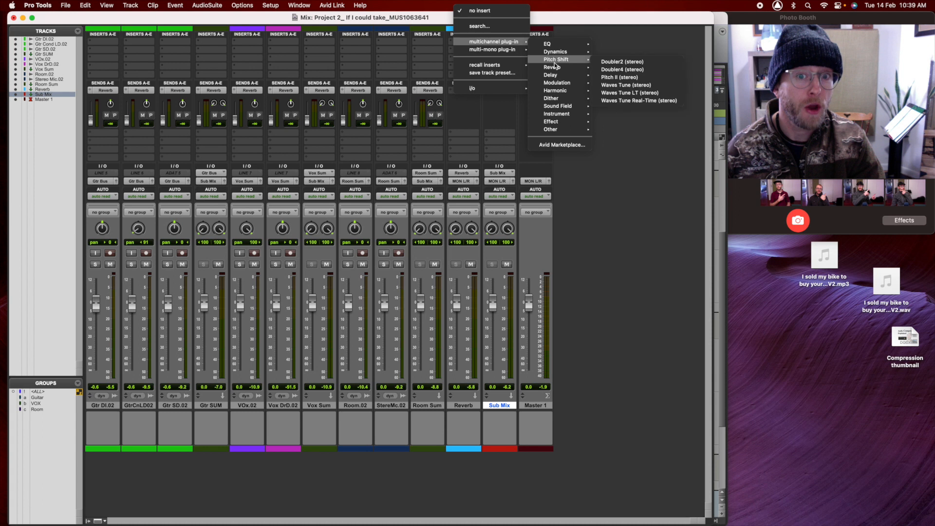
mouse_move(557, 70)
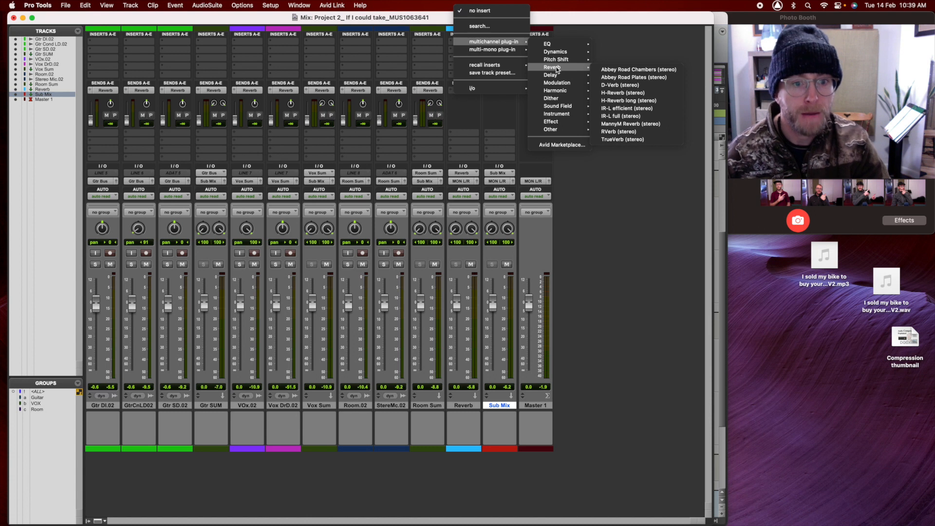
left_click(629, 86)
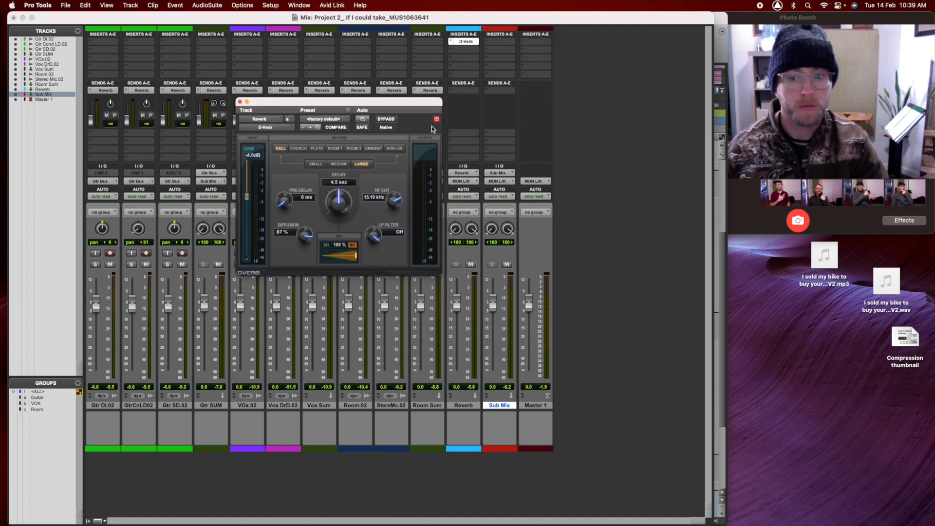
left_click_drag(351, 100, 630, 10)
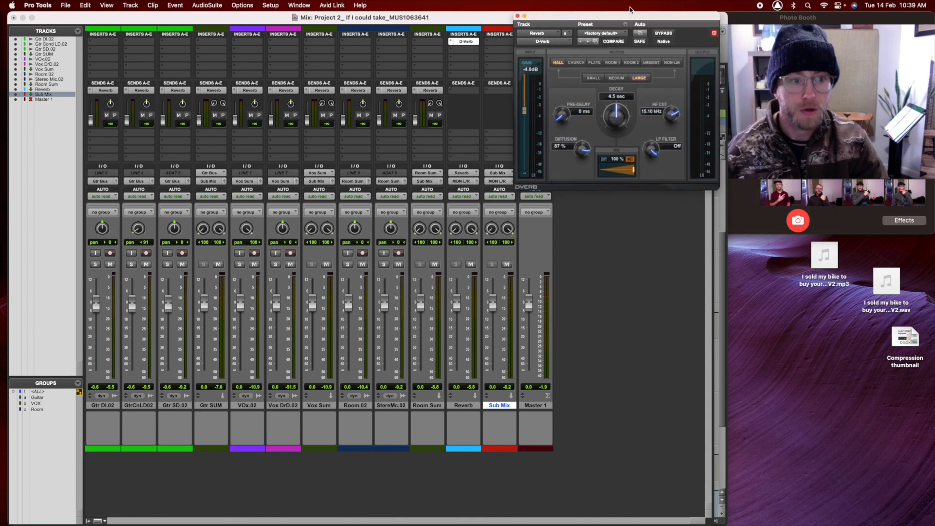
Try D-Verb's room, plate and church algorithms, settle on Hall with the Medium size, and close the plug-in window.
left_click(612, 64)
left_click(630, 63)
left_click(594, 63)
left_click(577, 64)
left_click(594, 79)
left_click(617, 78)
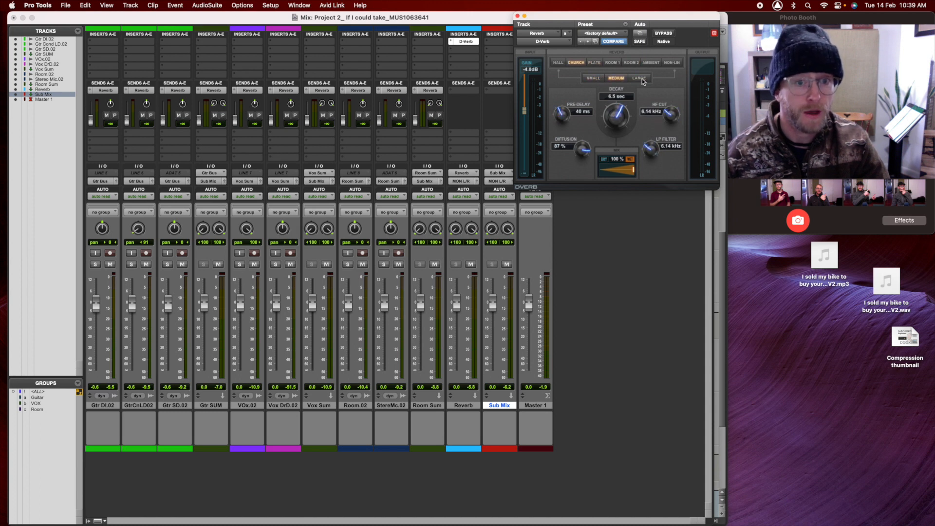
left_click(559, 63)
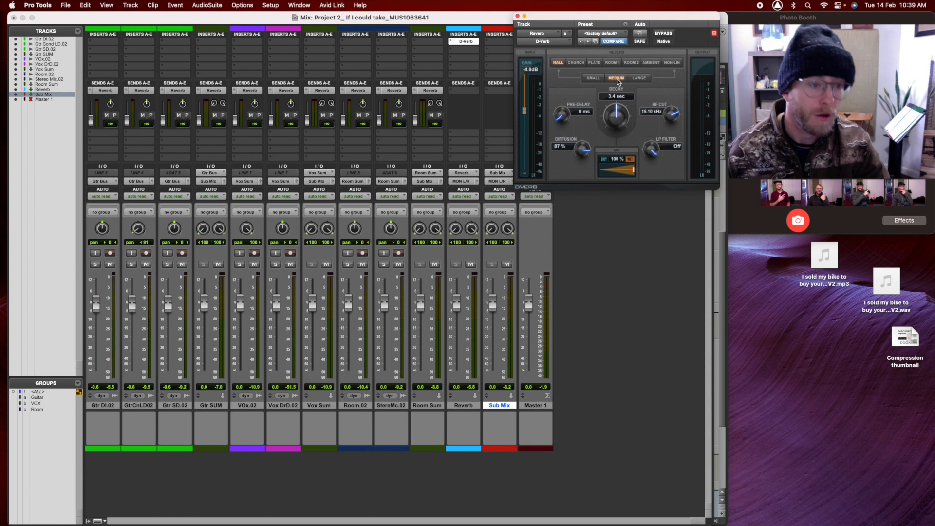
left_click(518, 16)
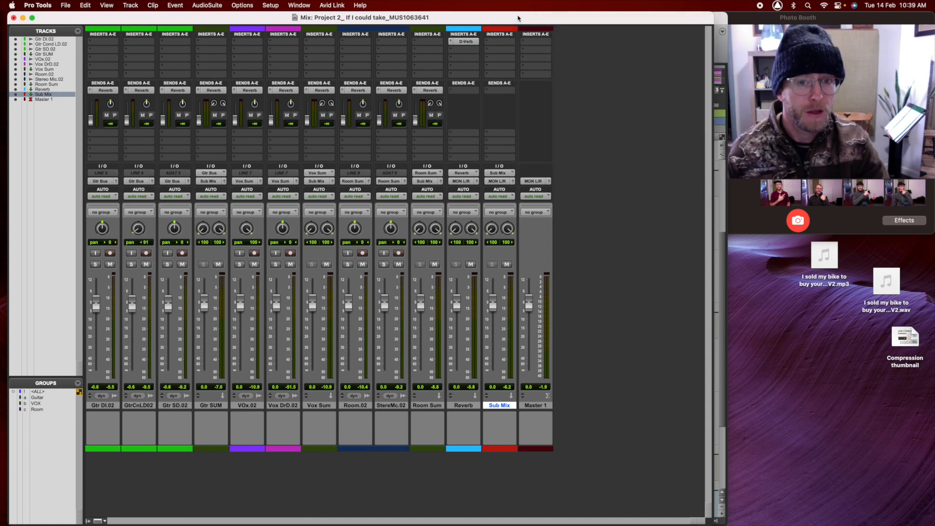
left_click(465, 42)
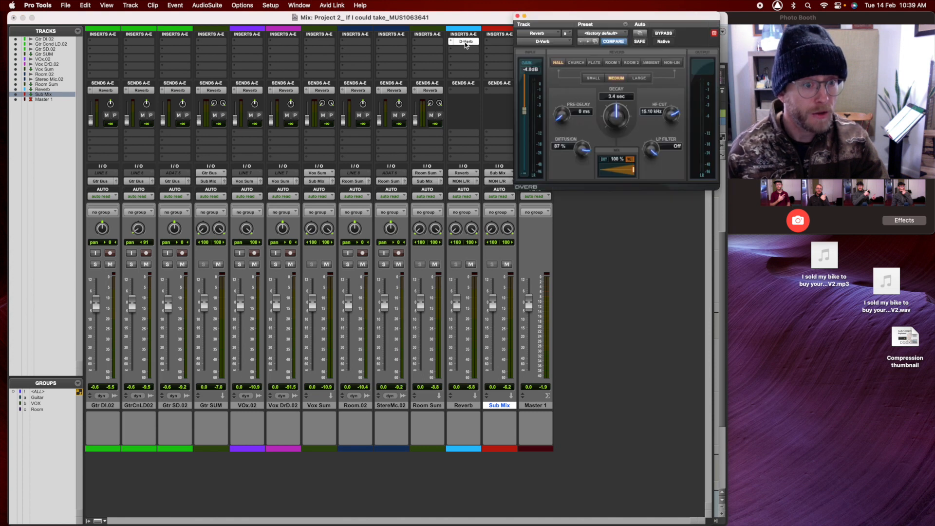
left_click(518, 16)
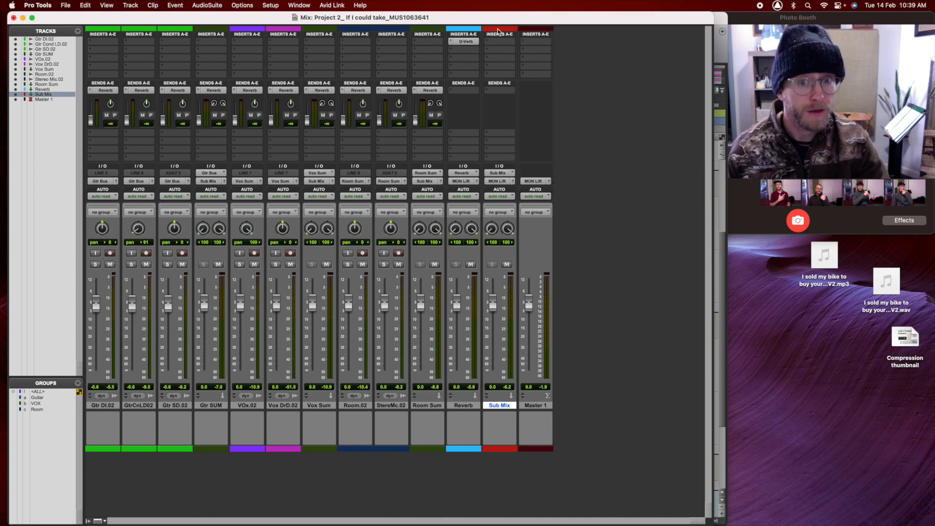
Toggle the bypass of the D-Verb insert on the Reverb track on and off several times.
left_click(463, 42)
left_click(462, 43, "super")
left_click(463, 44, "super")
left_click(463, 43, "super")
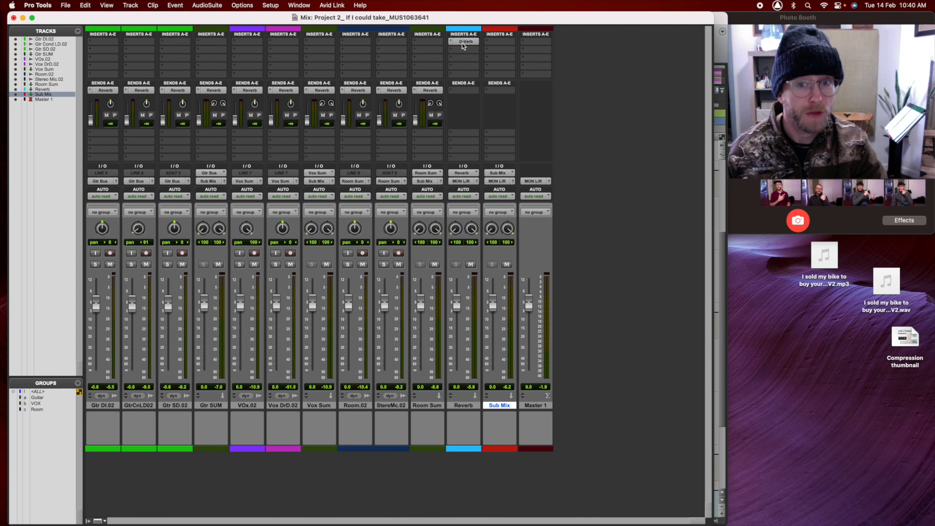
left_click(463, 43, "super")
left_click(463, 43, "super")
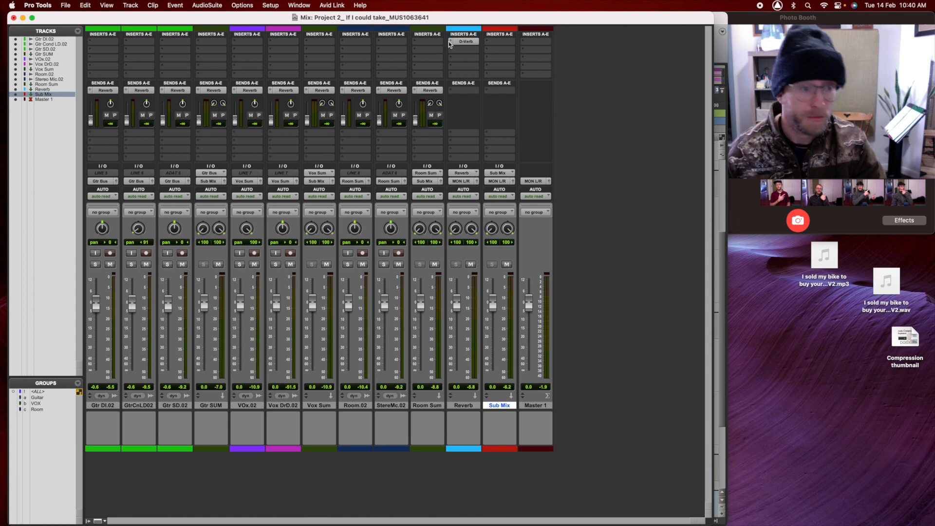
left_click(466, 43, "super")
left_click(466, 43, "super")
left_click(465, 43, "super")
left_click(465, 42, "super")
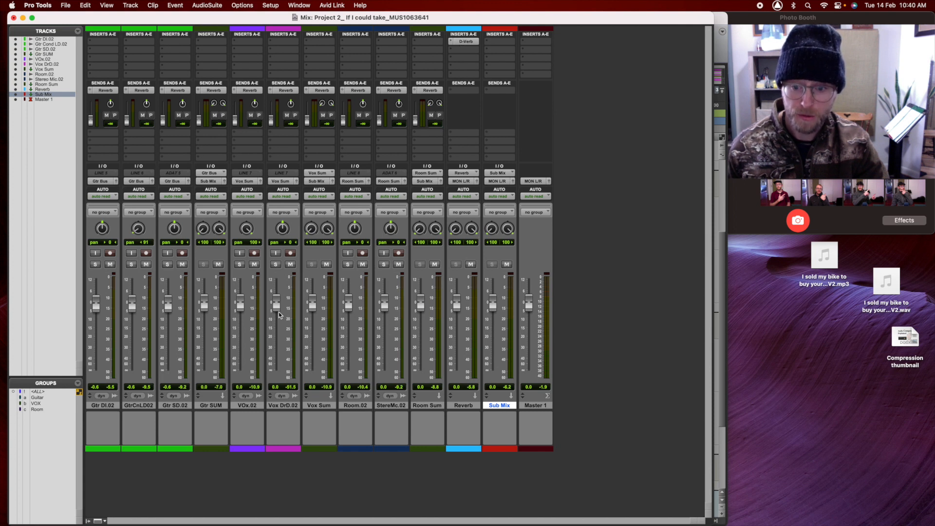
Solo VOx.02 to pan it near centre at 3 and set its reverb send to -12.5 dB, and end the solo.
left_click(240, 264)
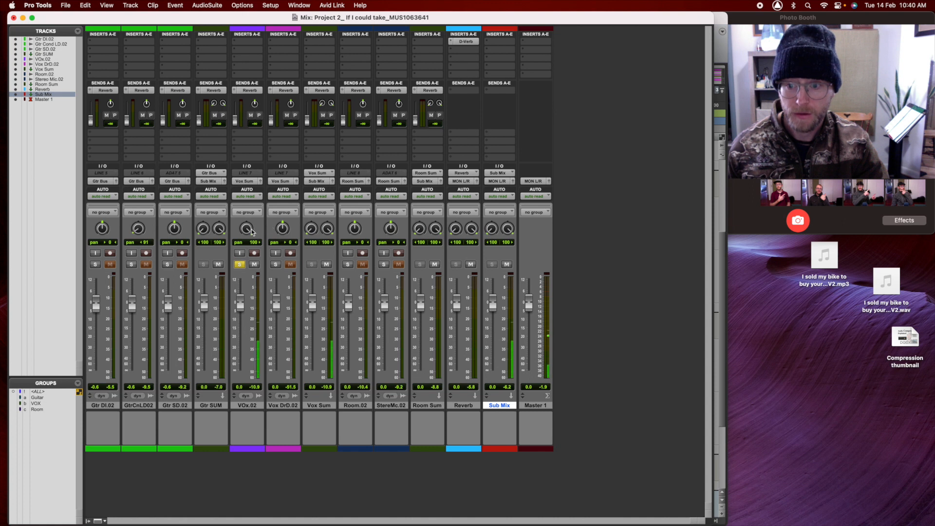
left_click_drag(246, 228, 247, 269)
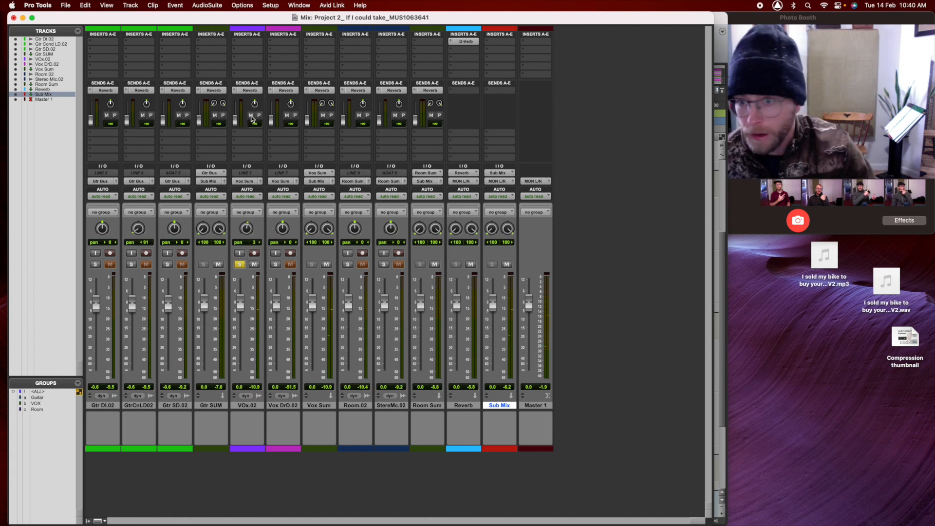
left_click_drag(237, 124, 238, 111)
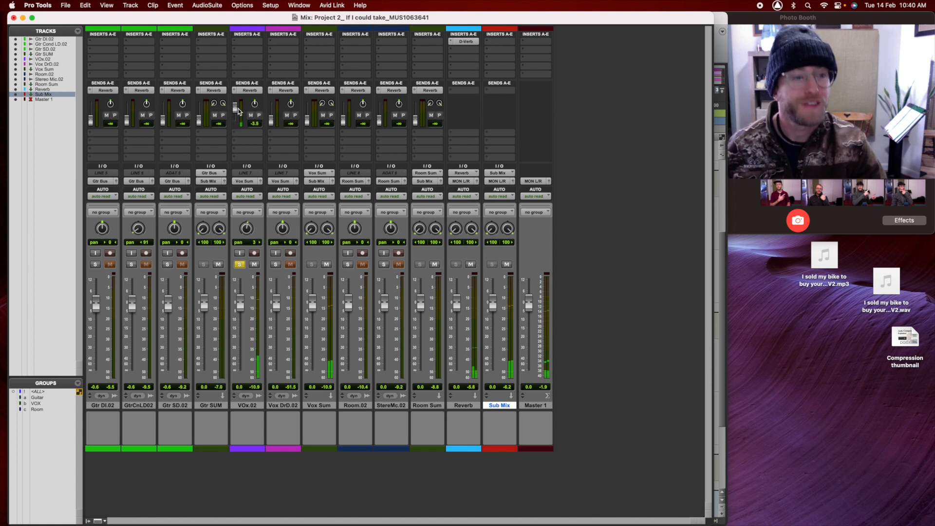
left_click_drag(239, 111, 238, 115)
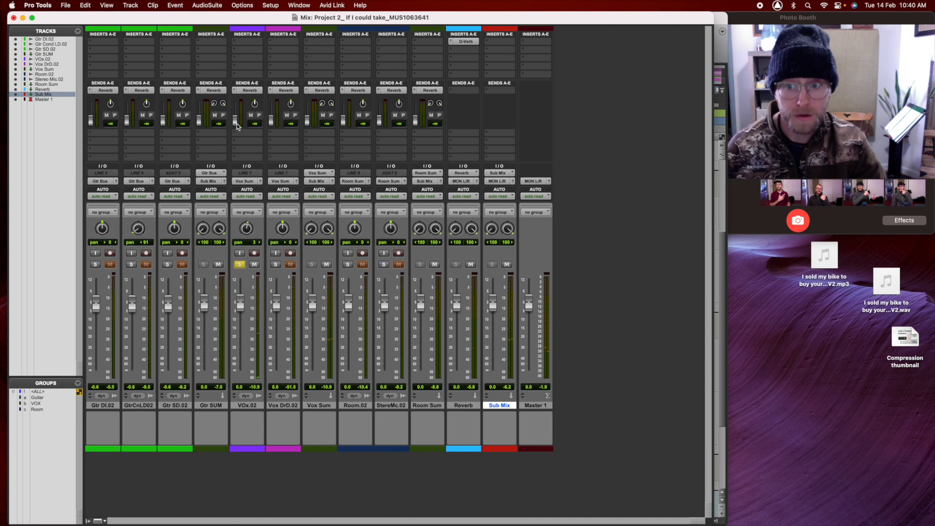
left_click_drag(238, 115, 240, 113)
left_click(238, 264)
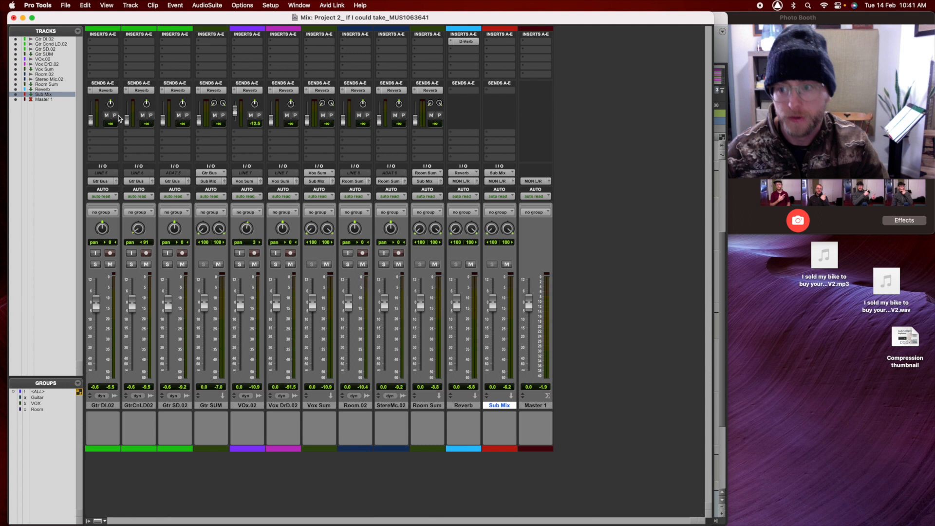
Solo the three guitar tracks and pan Gtr SD.02 fully right and Gtr Cond LD.02 fully left.
left_click(168, 265)
left_click(131, 264)
left_click(95, 265)
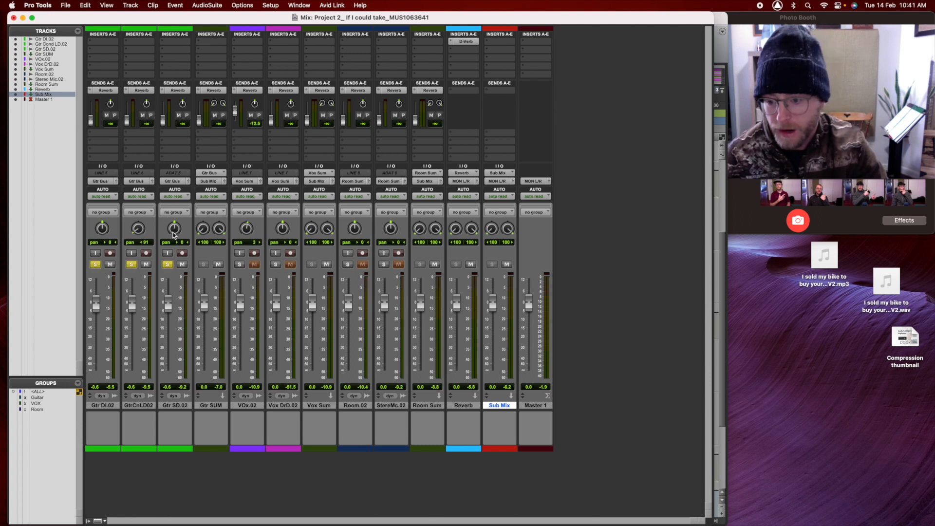
left_click_drag(176, 231, 173, 168)
left_click_drag(138, 228, 141, 246)
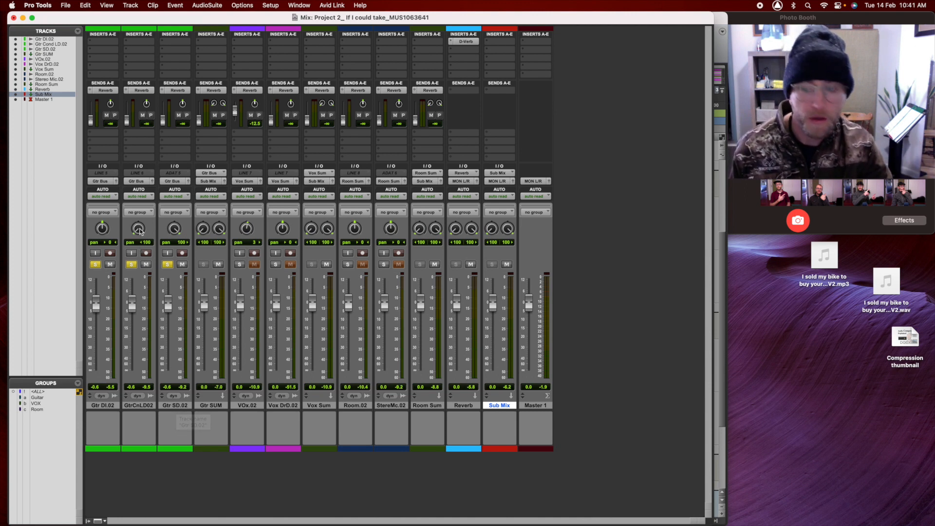
Lower the Gtr DI.02 volume to -16.3 dB and set the Gtr SUM reverb send to -2.2 dB.
left_click_drag(97, 310, 97, 341)
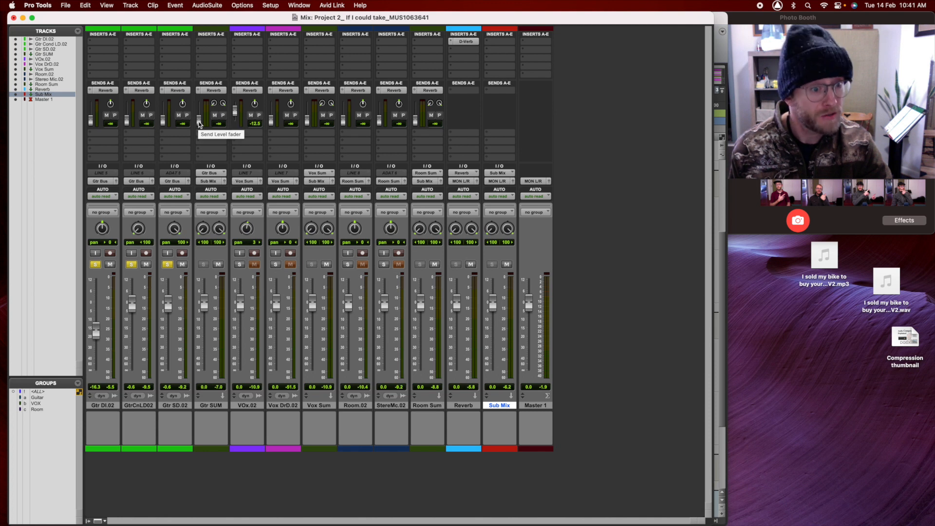
left_click_drag(199, 124, 202, 109)
key("space")
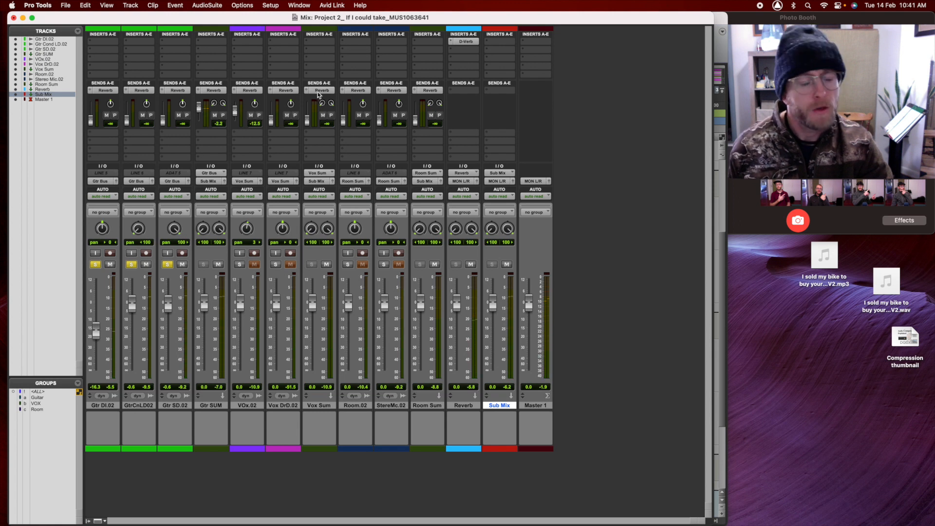
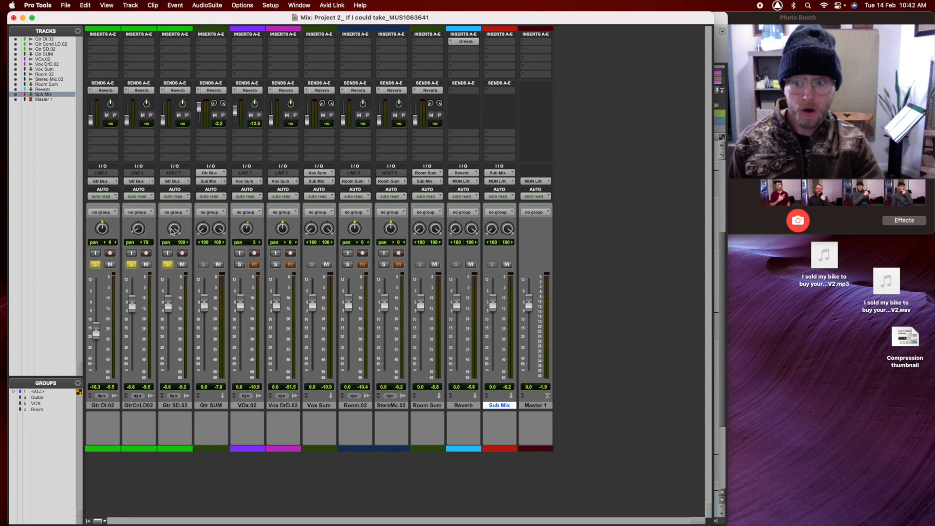
Set Gtr Cond LD.02's pan to 99 left and lower the Gtr SUM volume to -13.1 dB.
left_click_drag(136, 232, 136, 231)
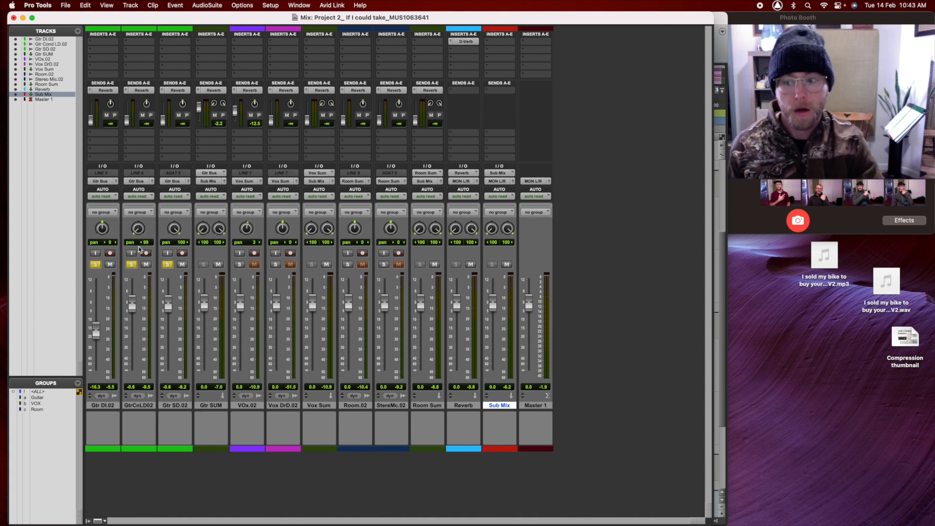
left_click_drag(208, 303, 208, 316)
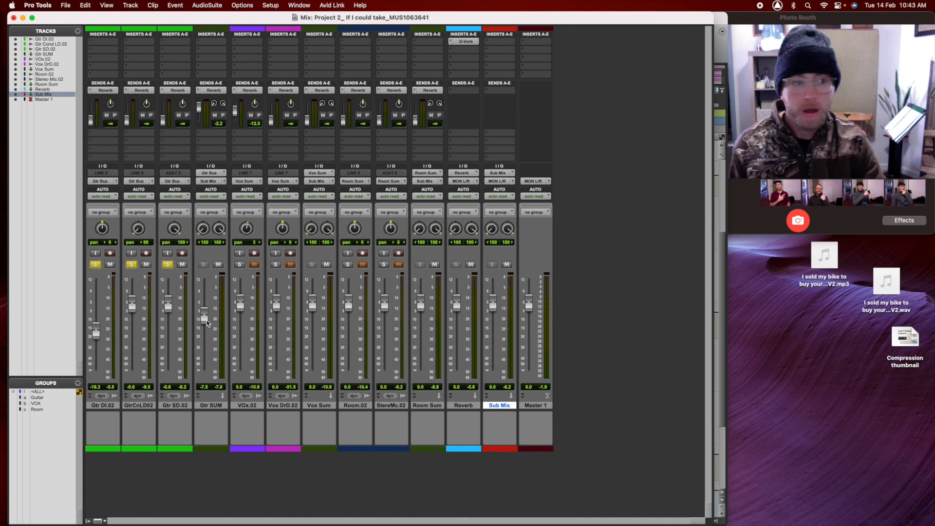
left_click_drag(206, 320, 204, 328)
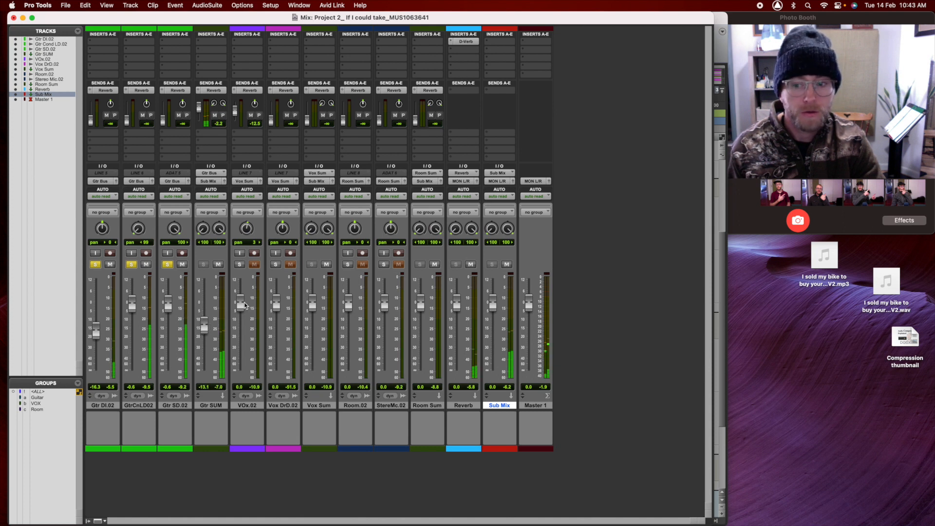
Add VOx.02 to the soloed tracks and balance it against the guitars, with VOx.02 at +4.0 dB and Gtr SUM at -15.6 dB.
left_click(239, 265)
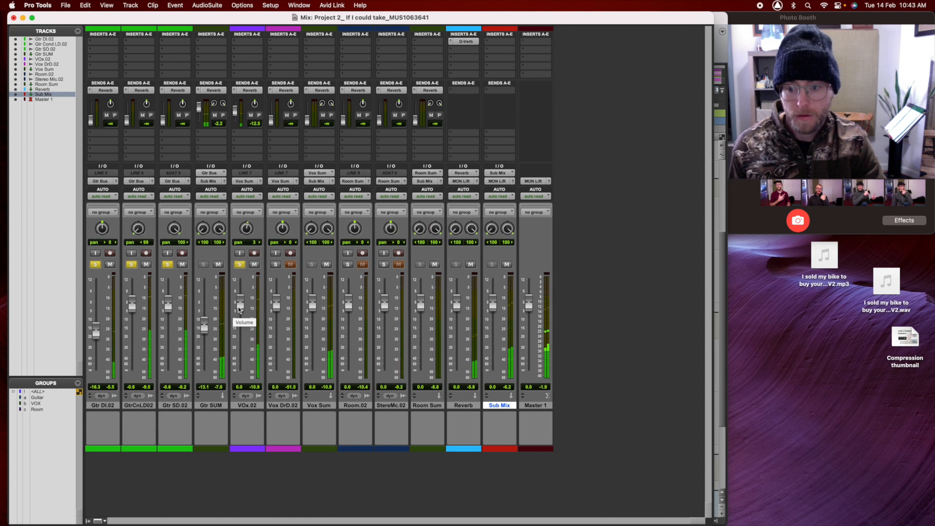
left_click_drag(238, 308, 240, 298)
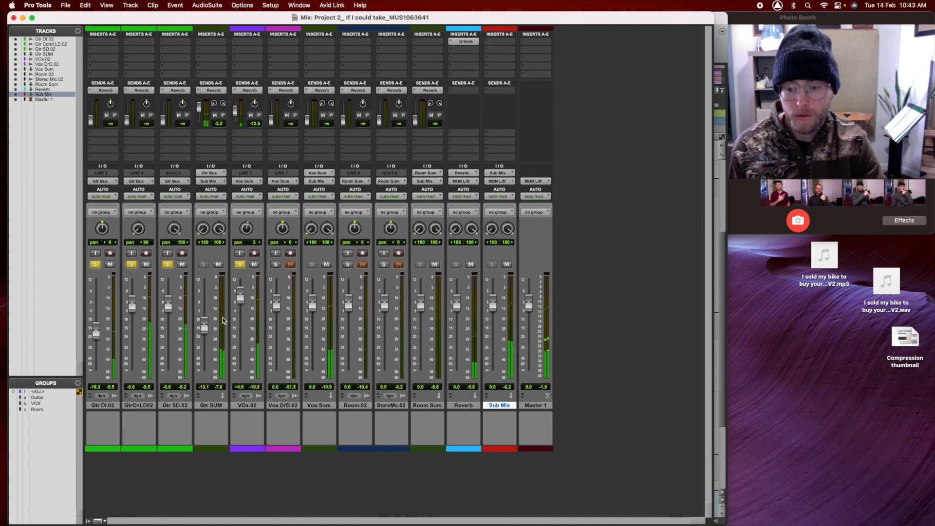
left_click_drag(204, 324, 204, 329)
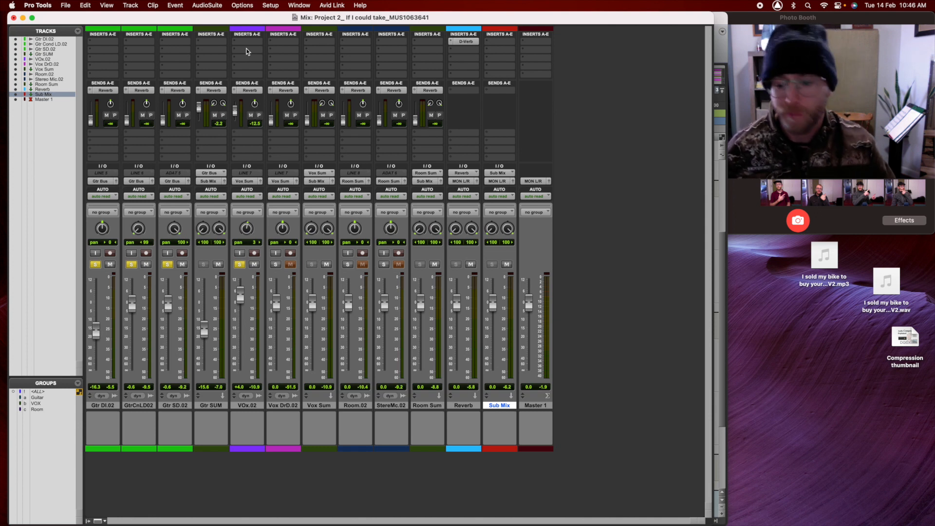
Leave only VOx.02 soloed and insert the EQ3 7-Band (mono) plug-in in its first insert slot.
left_click(240, 264)
left_click(276, 265)
left_click(240, 265)
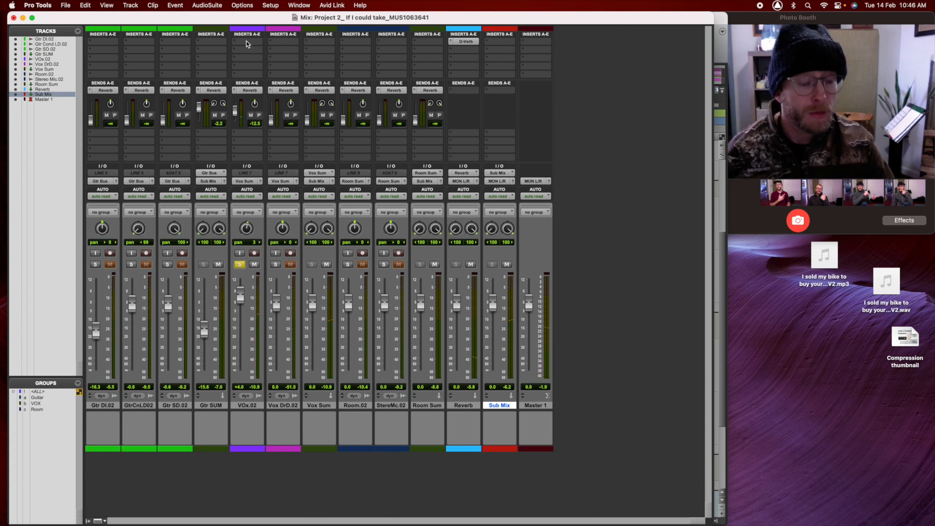
left_click(247, 44)
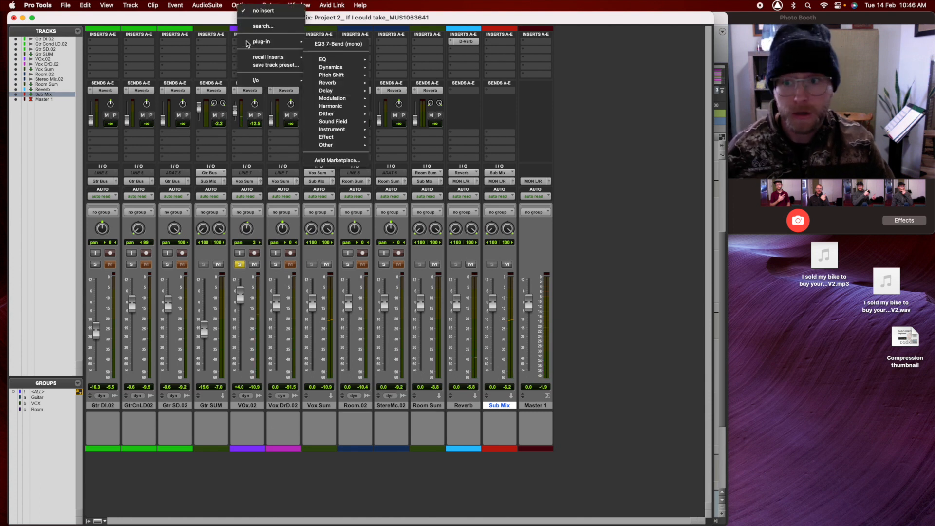
left_click(335, 45)
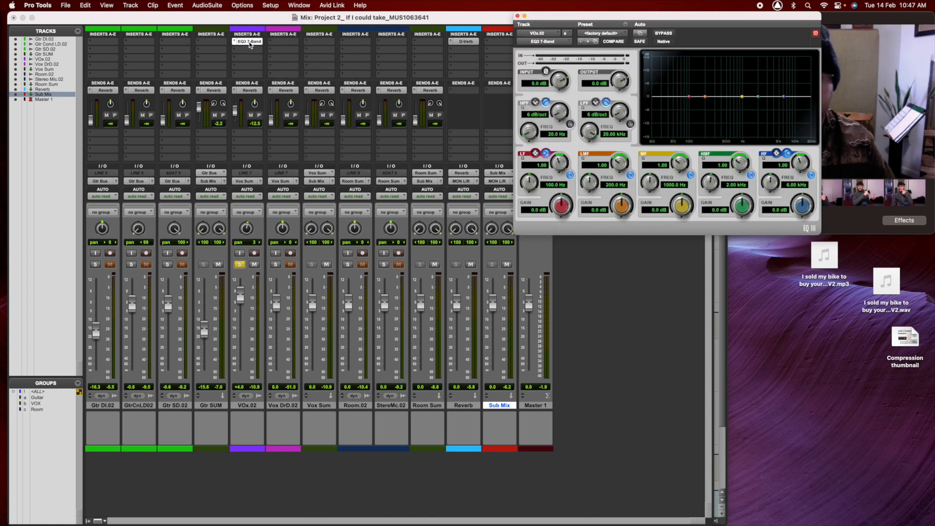
left_click_drag(634, 22, 491, 21)
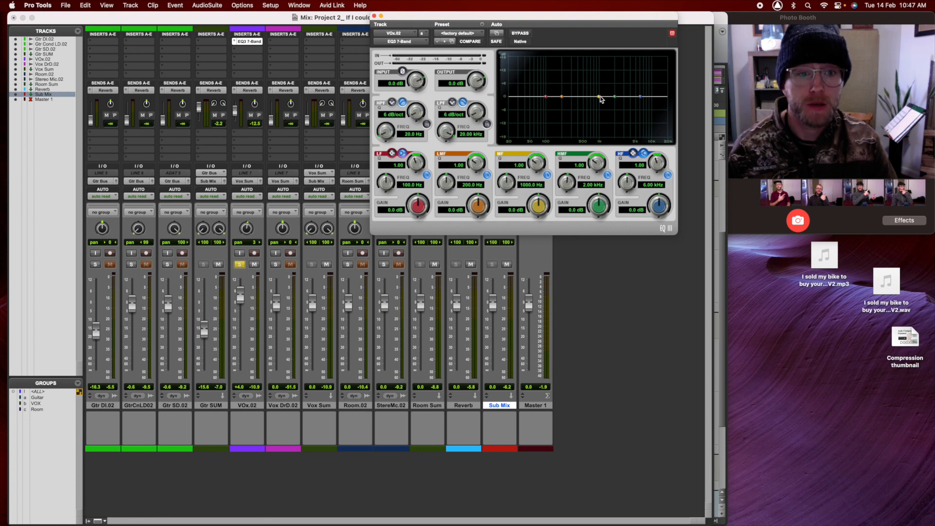
Boost the vocal EQ's MF band by 15.2 dB, narrow its Q to 6.76 and move it to about 2.39 kHz.
left_click_drag(599, 97, 595, 74)
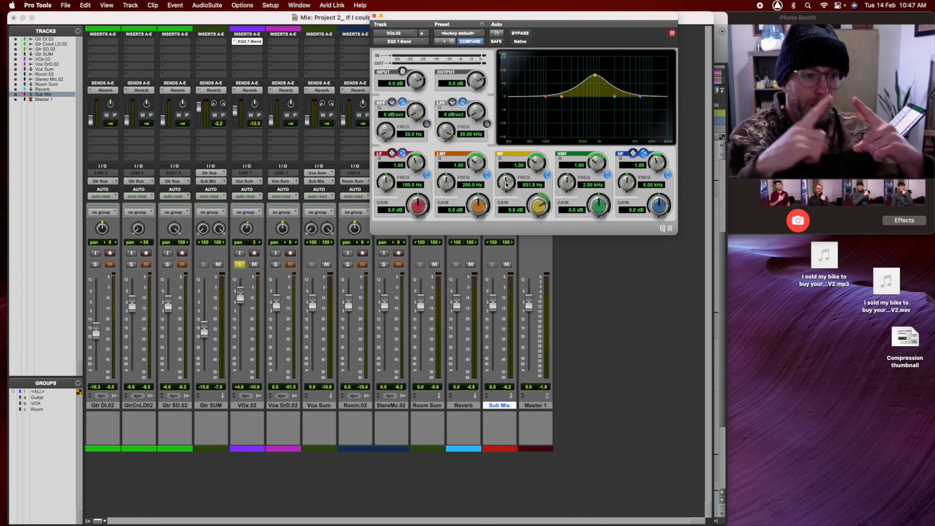
left_click_drag(507, 185, 516, 180)
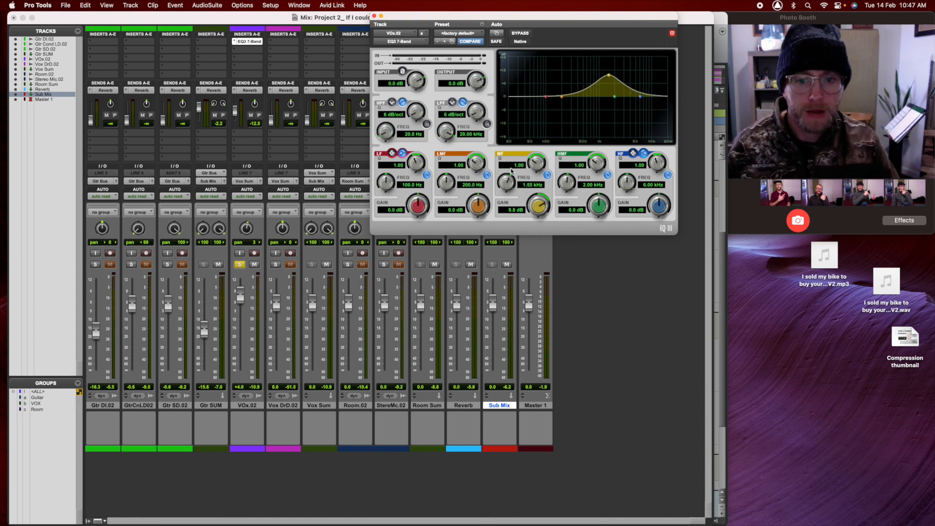
mouse_move(610, 78)
left_mouse_down()
mouse_move(593, 103)
mouse_move(594, 74)
left_mouse_up()
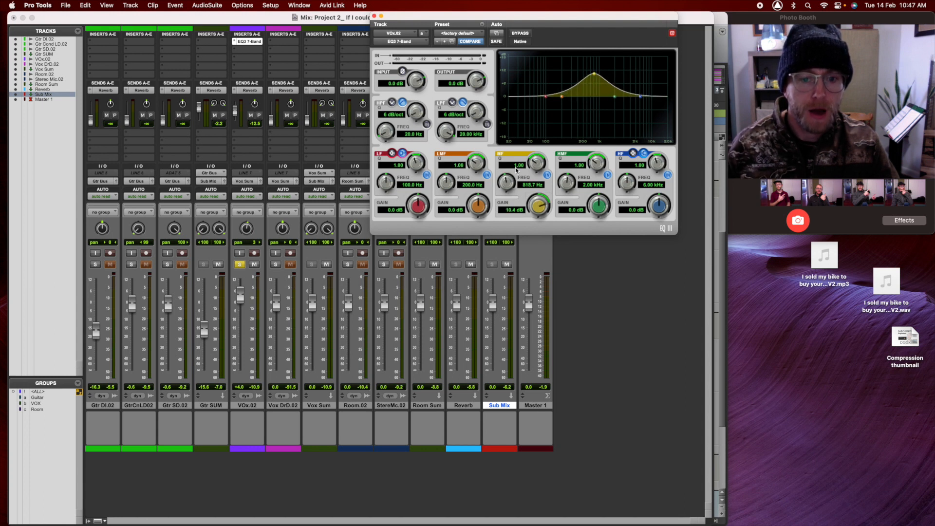
left_click_drag(536, 166, 537, 141)
mouse_move(507, 182)
left_mouse_down()
mouse_move(508, 205)
mouse_move(516, 177)
left_mouse_up()
mouse_move(541, 207)
left_mouse_down()
mouse_move(546, 255)
mouse_move(541, 204)
mouse_move(549, 214)
mouse_move(551, 205)
left_mouse_up()
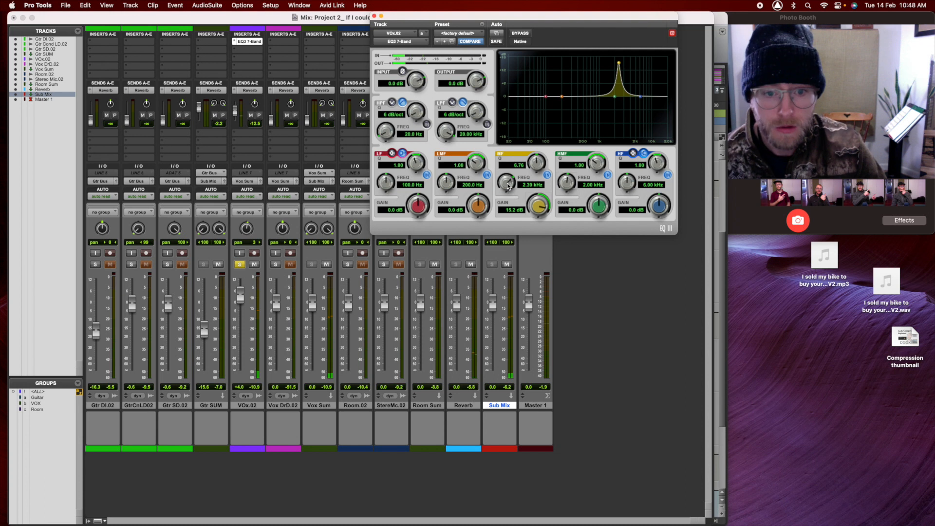
Sweep the narrow MF boost down through the low frequencies and turn it into a 7.9 dB cut at 200 Hz.
left_click_drag(508, 184, 524, 297)
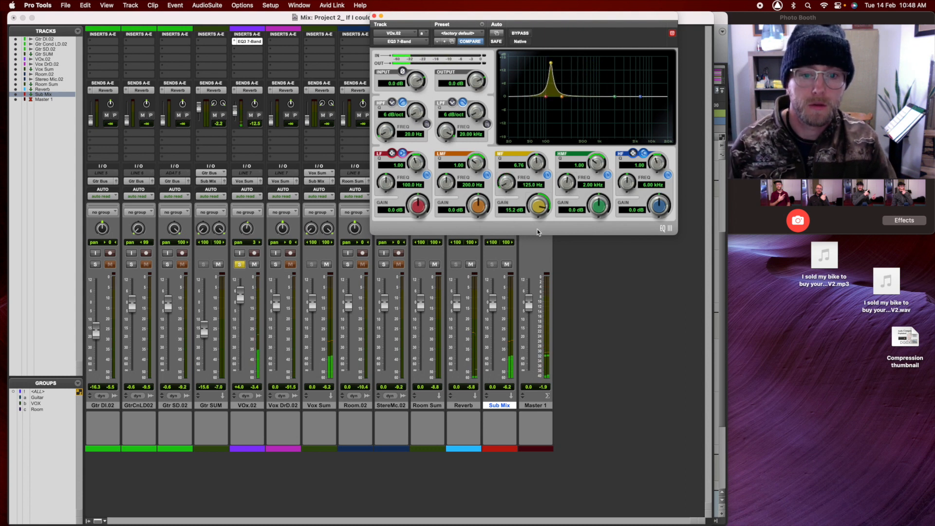
left_click_drag(551, 63, 562, 67)
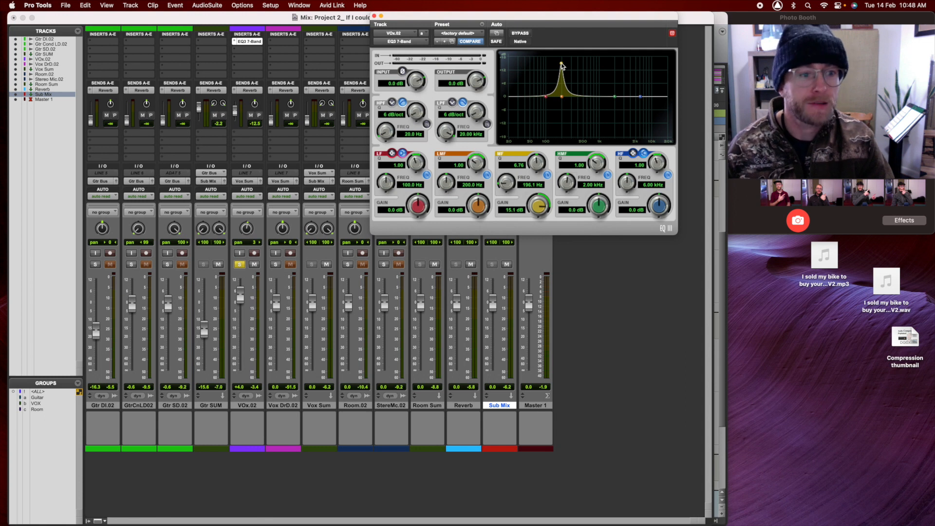
left_click_drag(561, 64, 563, 116)
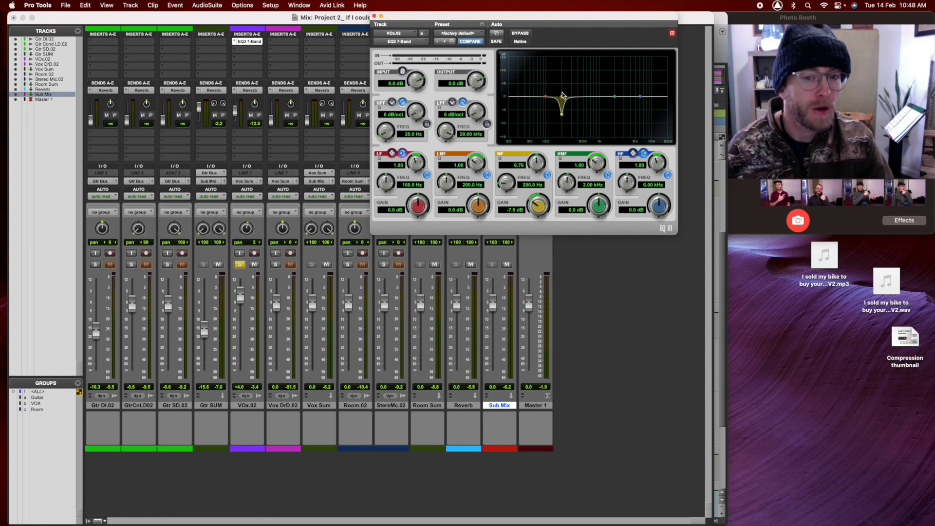
Sweep the LMF band and set it to a 5.0 dB cut at about 508 Hz with a Q of 8.81.
left_click_drag(563, 97, 589, 80)
left_click_drag(478, 156, 483, 138)
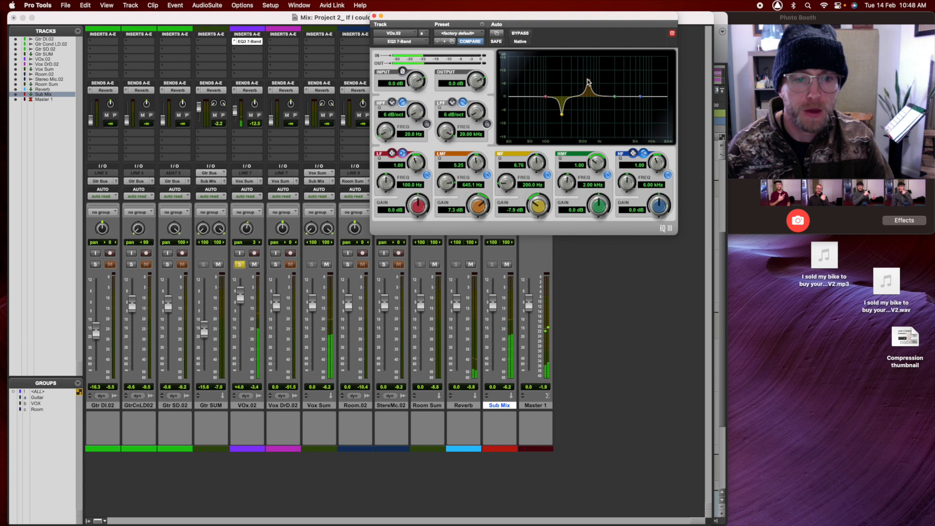
left_click_drag(588, 82, 585, 111)
left_click_drag(472, 171, 471, 161)
Narrow the HMF band to a Q of 4.47 and boost it 4.0 dB at 6.71 kHz.
left_click_drag(615, 97, 613, 82)
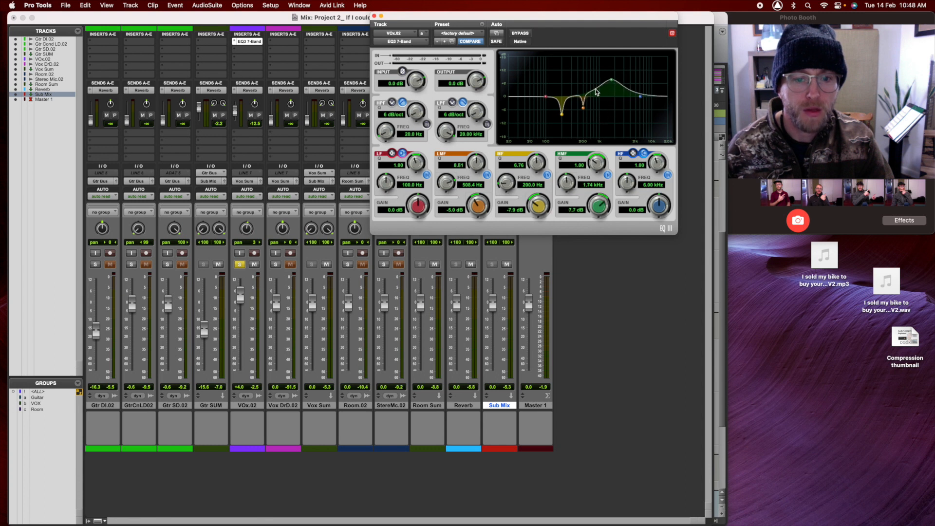
left_click_drag(598, 164, 600, 133)
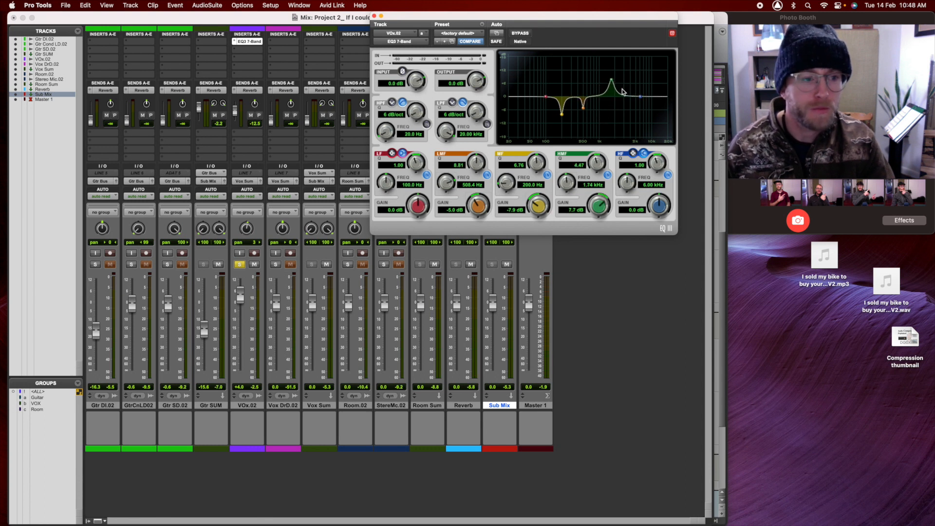
left_click_drag(612, 80, 642, 84)
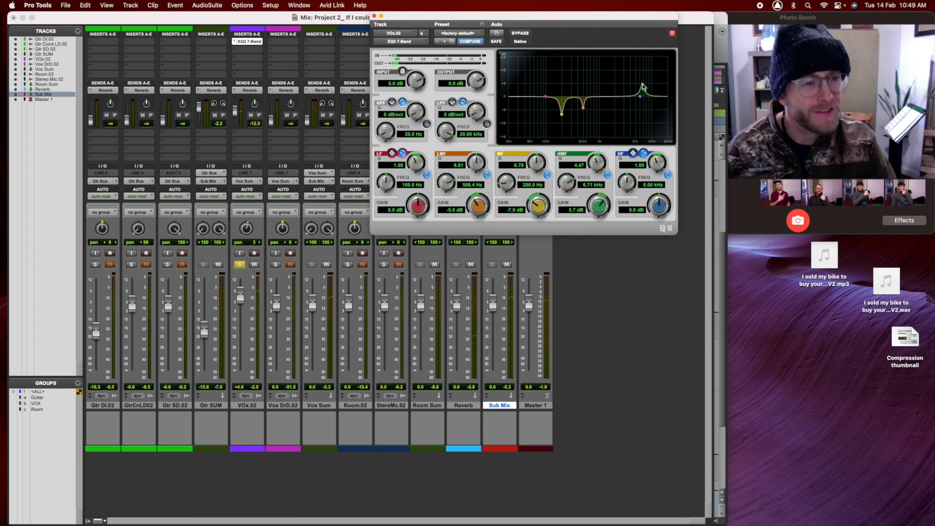
left_click_drag(642, 88, 642, 91)
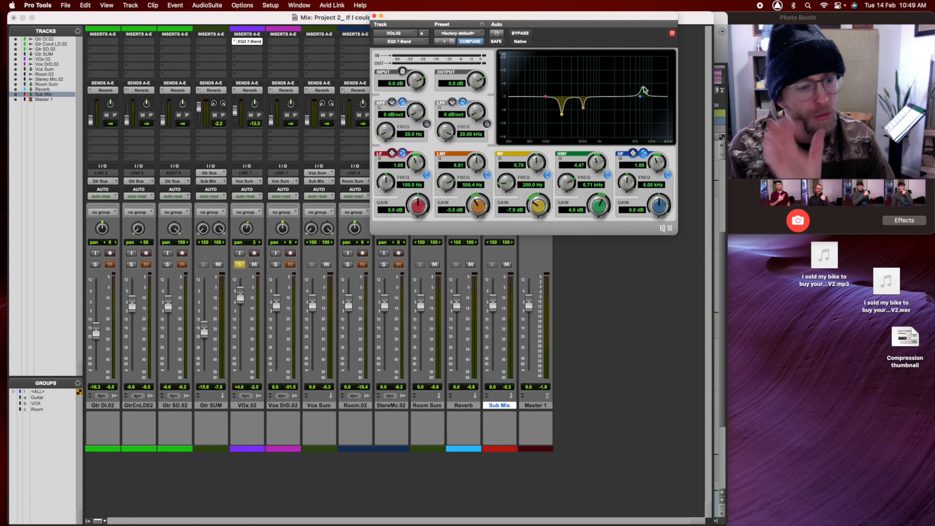
Deepen the MF cut to 11.0 dB at 204 Hz, and switch the high-pass filter on and off again.
left_click_drag(562, 117, 564, 124)
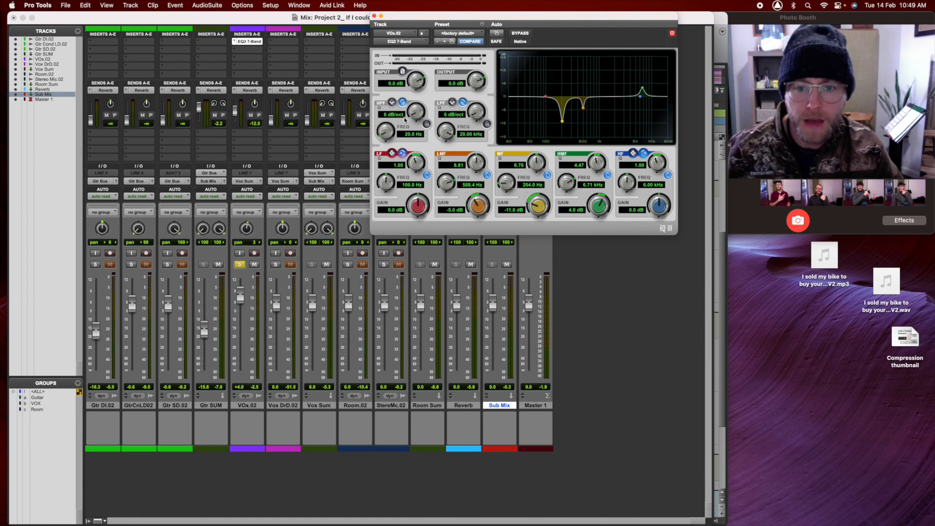
left_click(425, 125)
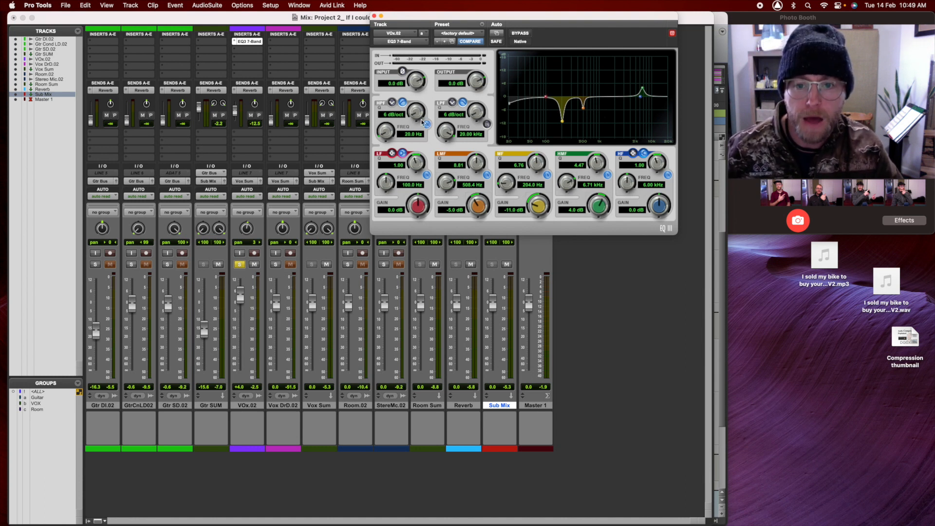
left_click(427, 124)
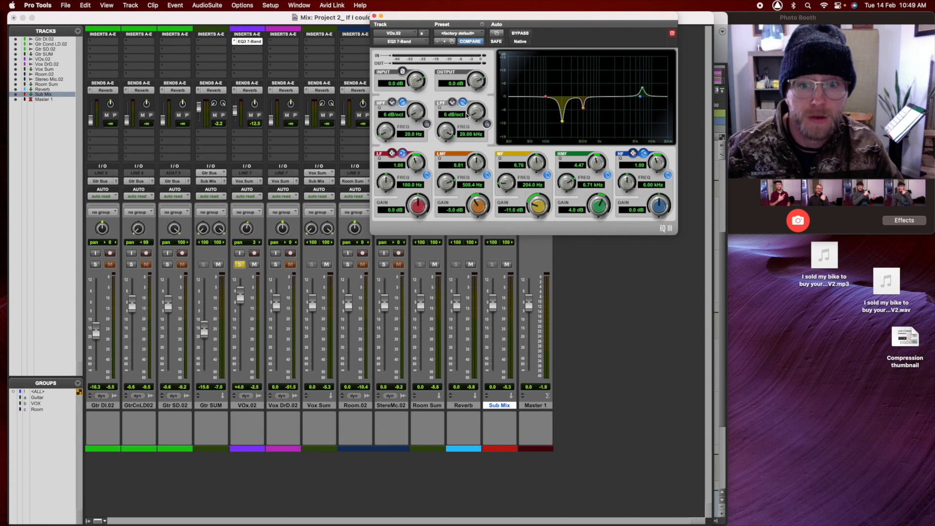
Enable the high-pass filter at 12 dB/oct, set it to 121.8 Hz, and ease the MF cut to 7.1 dB at 200 Hz.
left_click(427, 125)
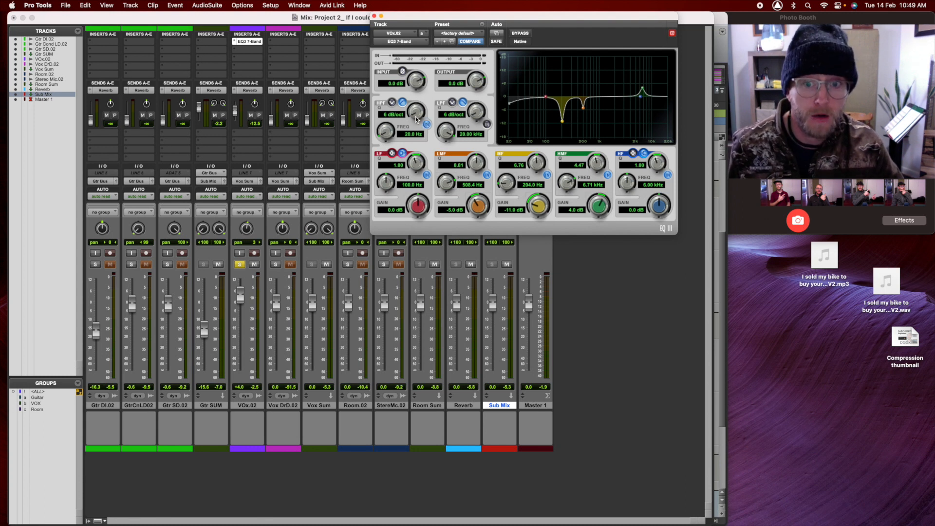
mouse_move(415, 116)
left_mouse_down()
mouse_move(414, 96)
mouse_move(388, 131)
mouse_move(417, 96)
mouse_move(417, 114)
left_mouse_up()
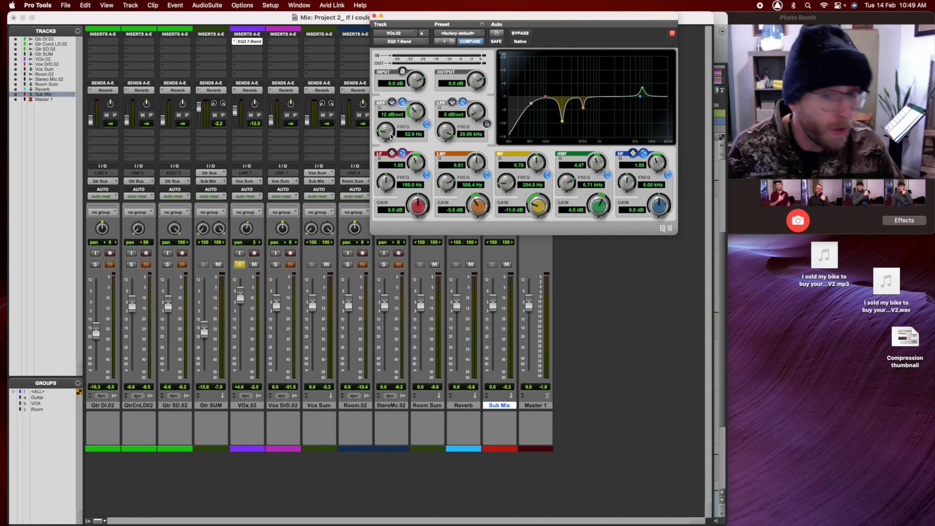
key("space")
left_click_drag(388, 140, 389, 116)
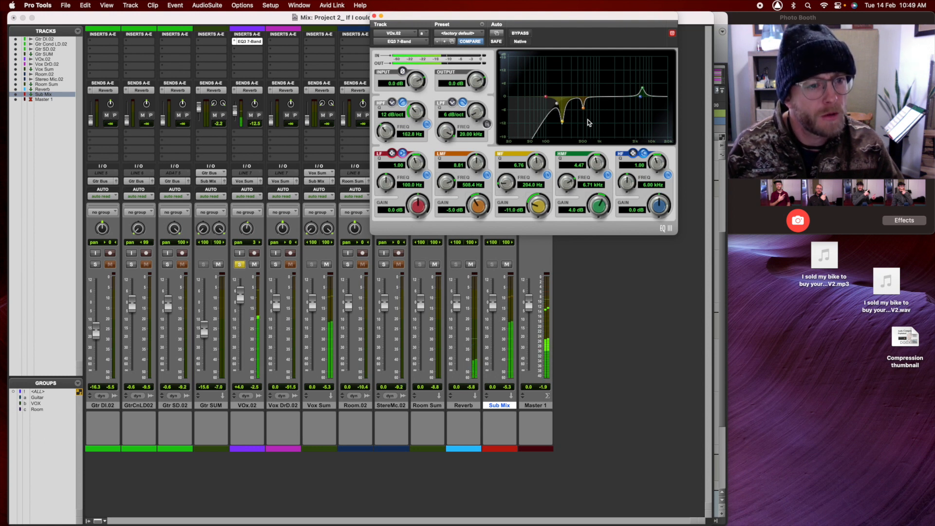
mouse_move(557, 103)
left_mouse_down()
mouse_move(562, 114)
mouse_move(552, 107)
left_mouse_up()
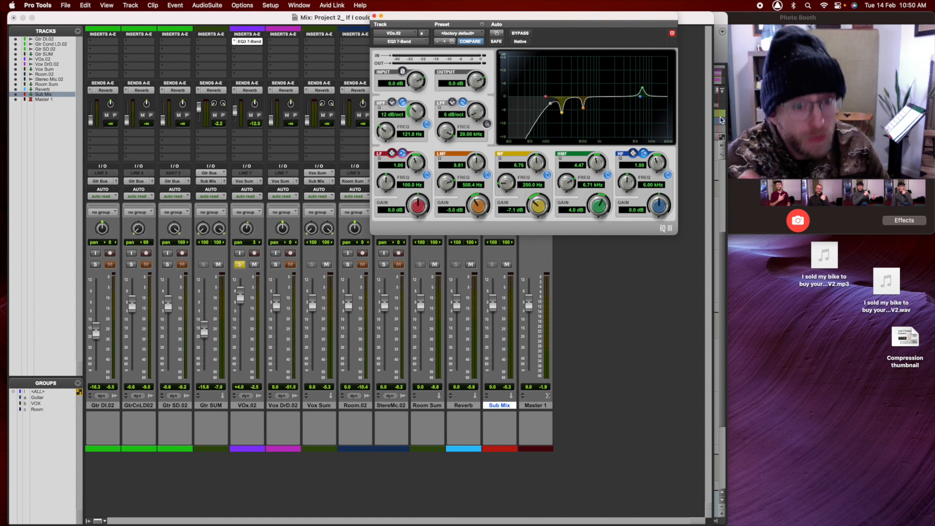
Enable the low-pass filter, sweep it down to 3.38 kHz at 18 dB/oct, set it to 16.30 kHz at 6 dB/oct, and close the EQ.
left_click(487, 125)
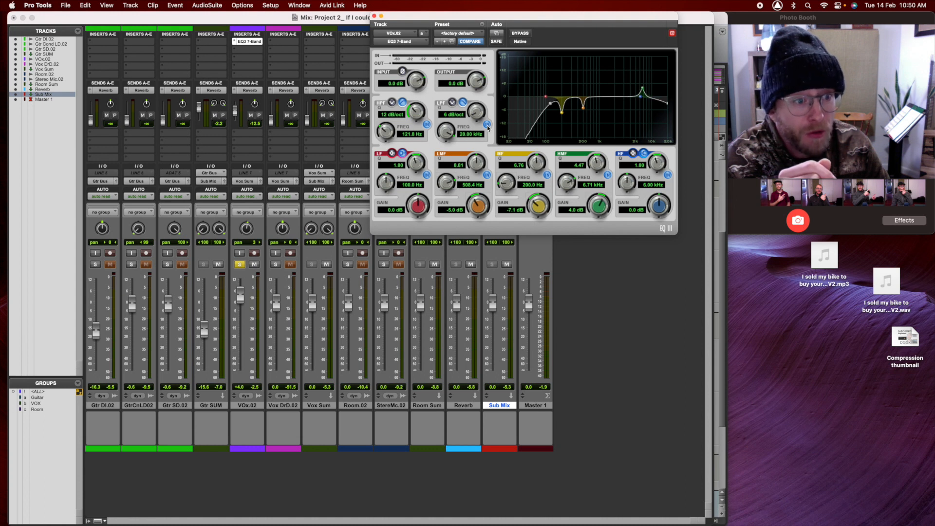
left_click_drag(477, 112, 478, 85)
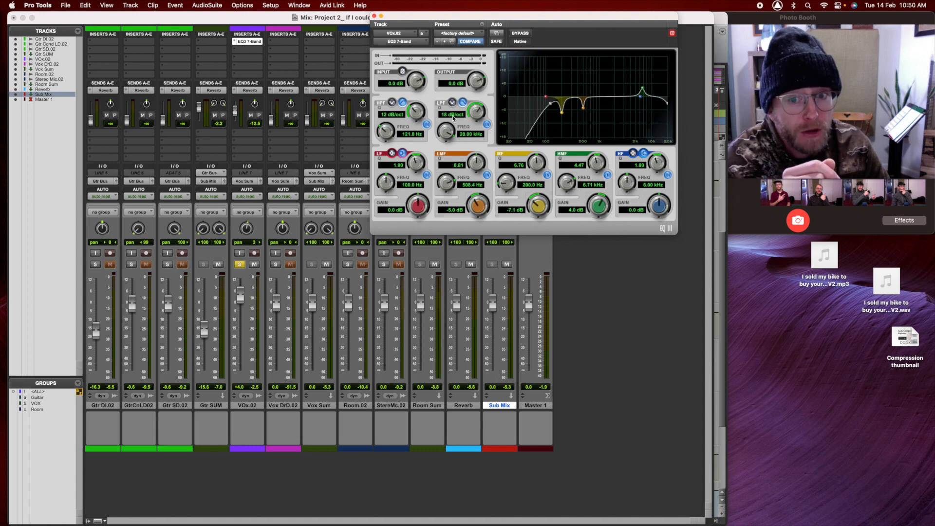
left_click_drag(449, 132, 460, 169)
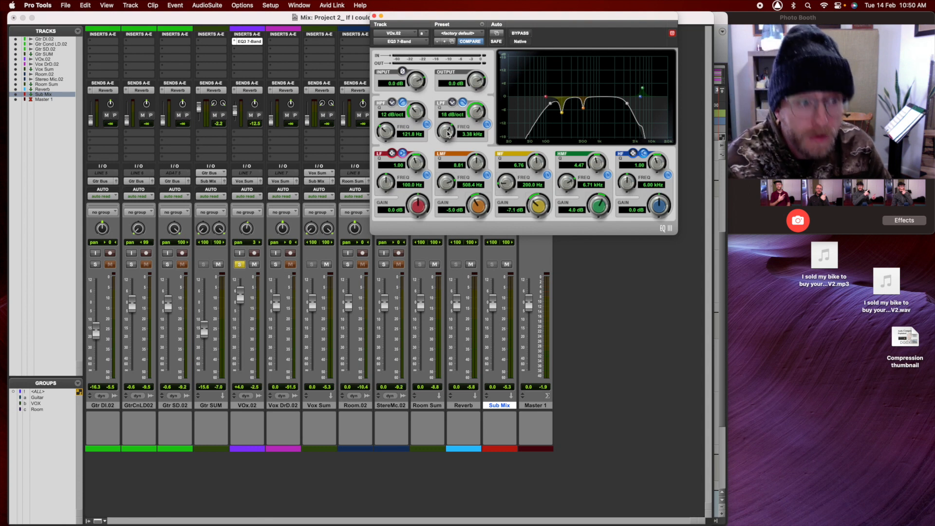
left_click_drag(448, 134, 485, 126)
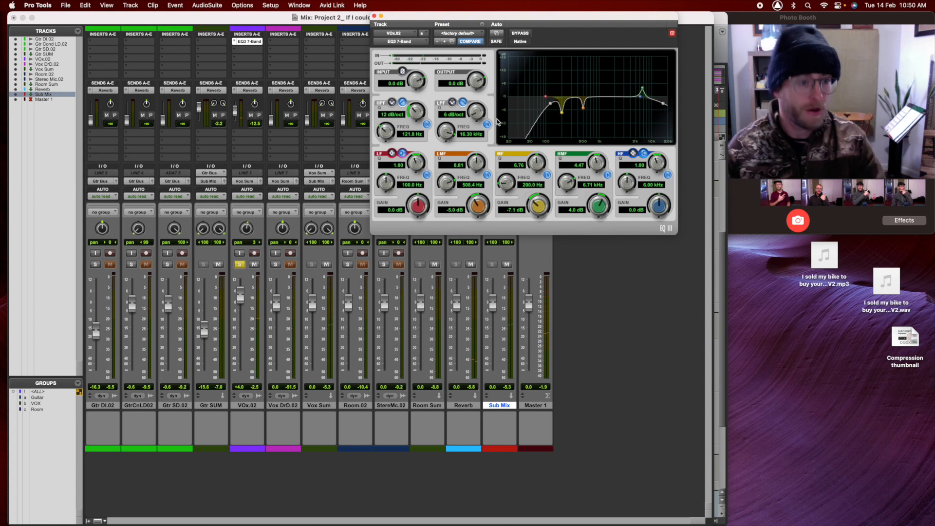
left_click(375, 16)
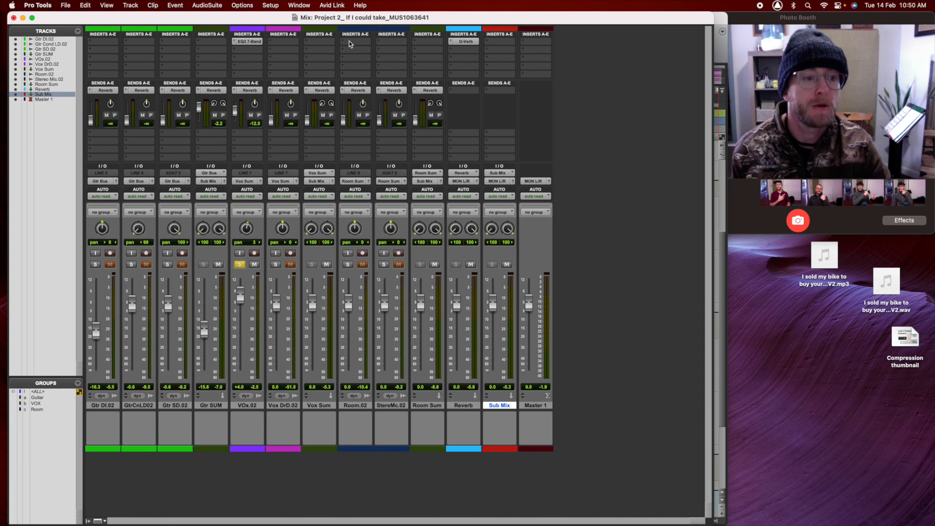
Add the BF-76 (mono) dynamics plug-in to VOx.02's second insert slot, below the EQ.
left_click(245, 49)
mouse_move(245, 51)
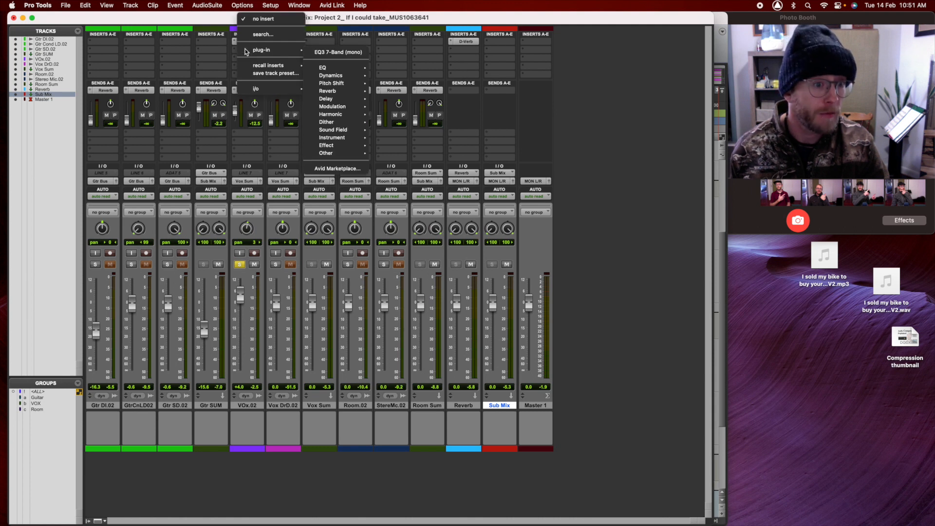
mouse_move(334, 74)
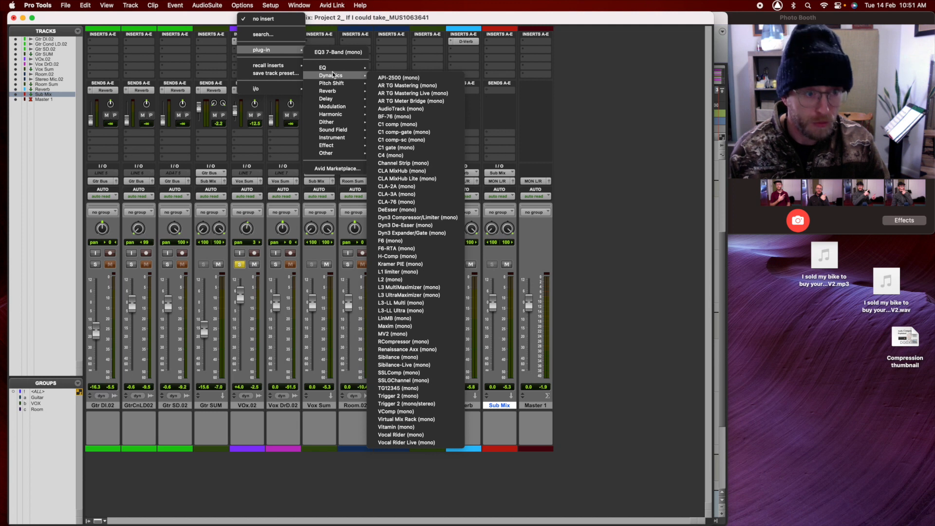
left_click(396, 117)
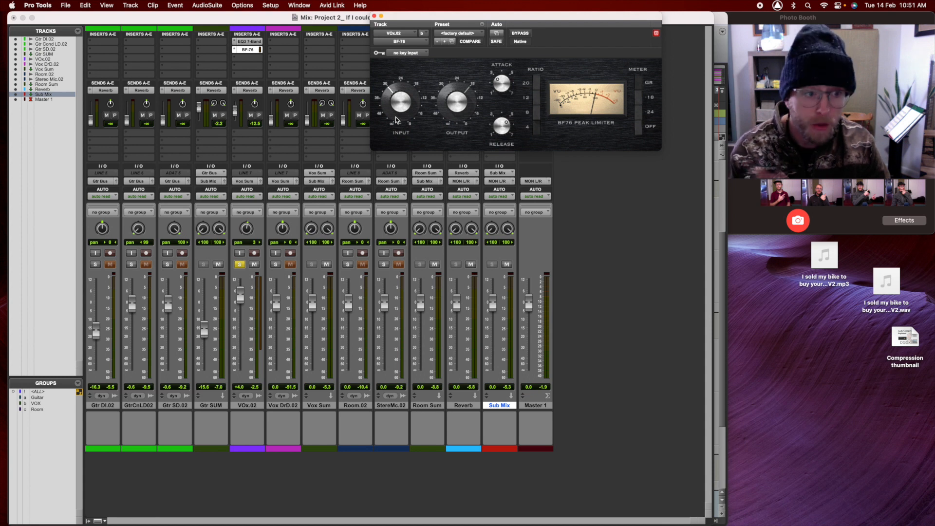
Move the BF-76 window clear of the vocal's inserts and compare the vocal with the compressor bypassed and active.
left_click_drag(463, 15, 394, 10)
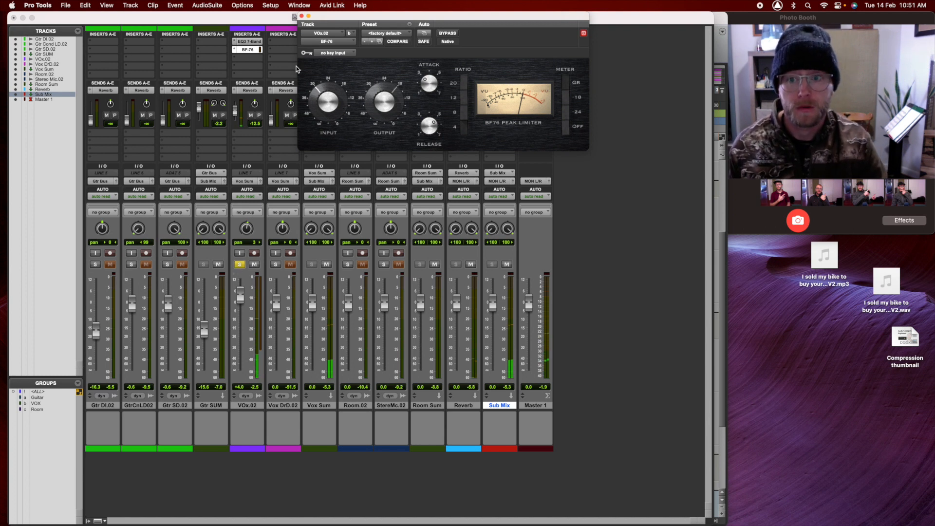
left_click(246, 51, "super")
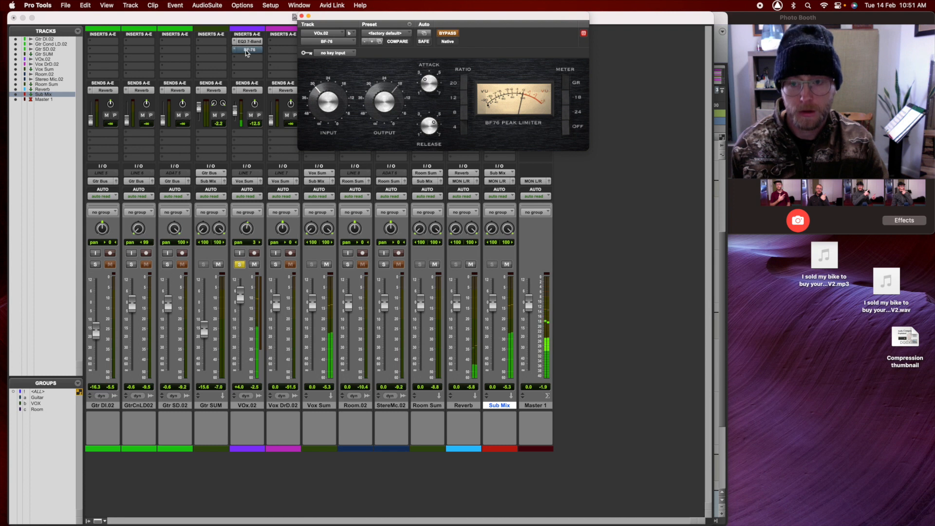
left_click(247, 50, "super")
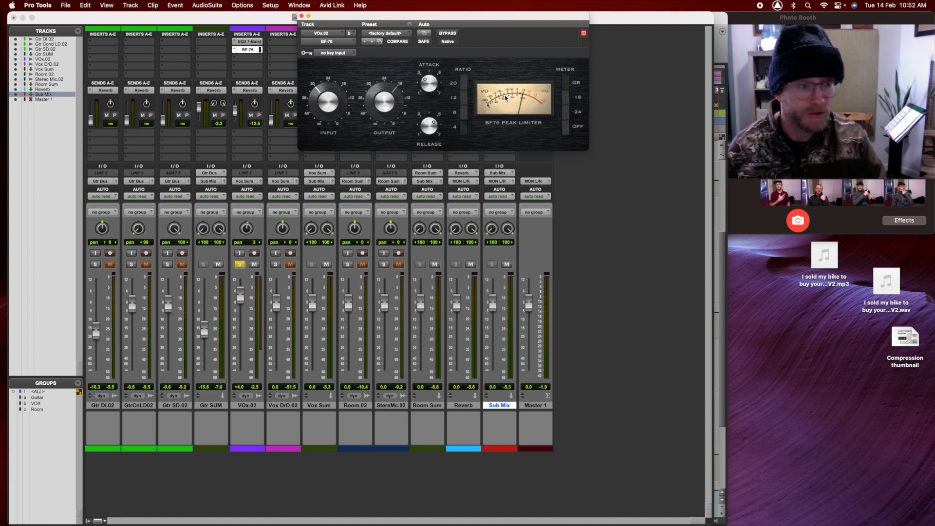
Adjust the BF-76's input and output levels by ear on the lead vocal, moving its window down for access.
left_click_drag(327, 103, 327, 96)
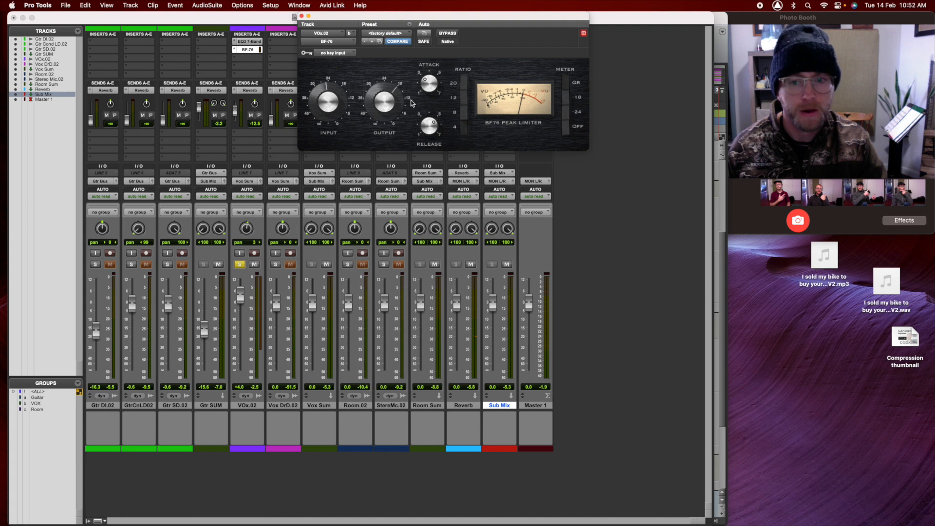
left_click_drag(387, 20, 392, 77)
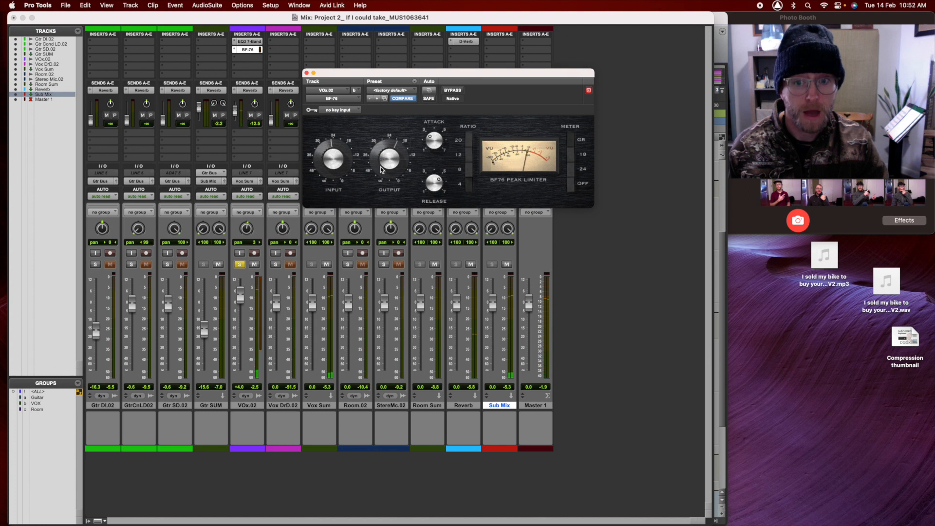
left_click_drag(384, 183, 385, 164)
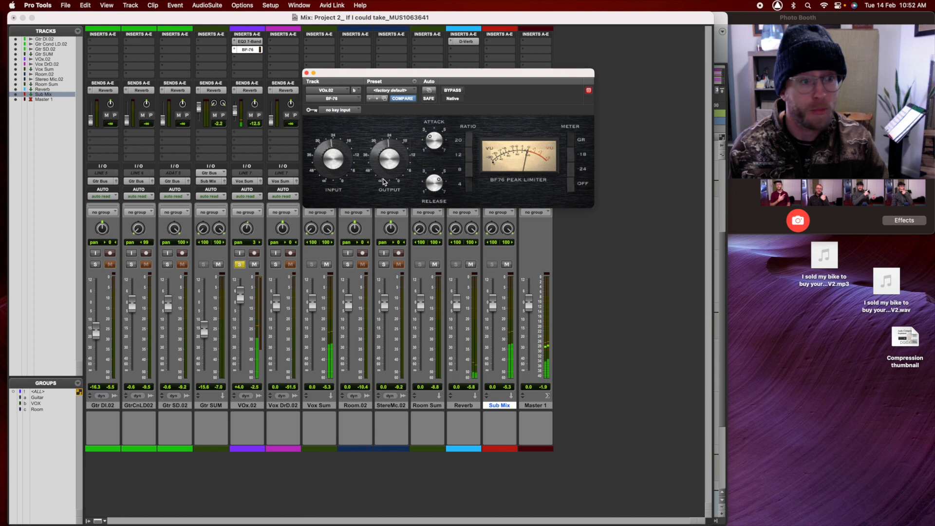
mouse_move(385, 174)
left_mouse_down()
mouse_move(388, 160)
mouse_move(389, 171)
left_mouse_up()
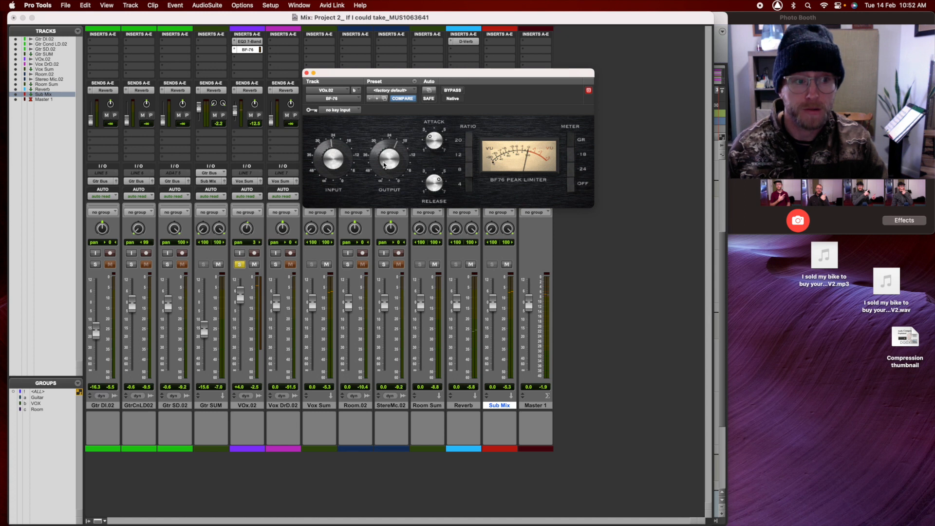
left_click_drag(387, 164, 388, 168)
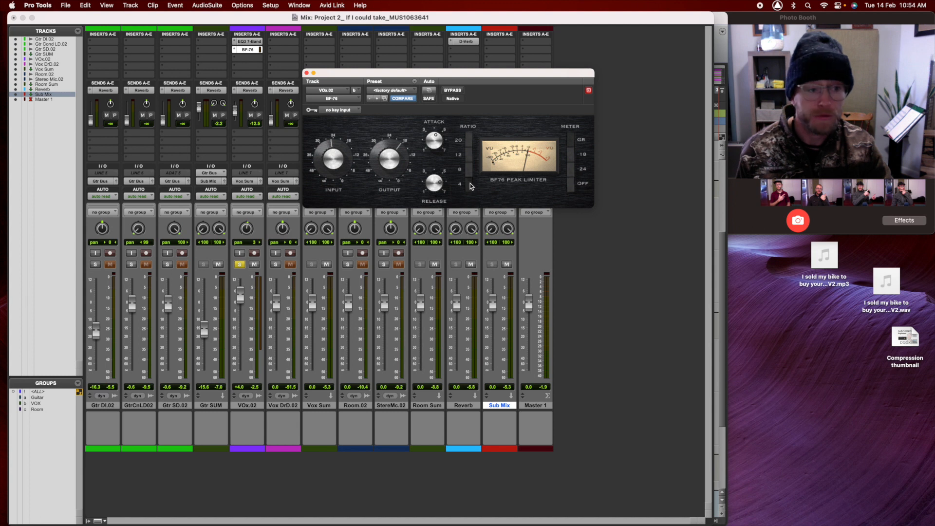
Try the BF-76 at a ratio of 20, set the ratio to 4, and close the compressor.
left_click(470, 140)
left_click(471, 189)
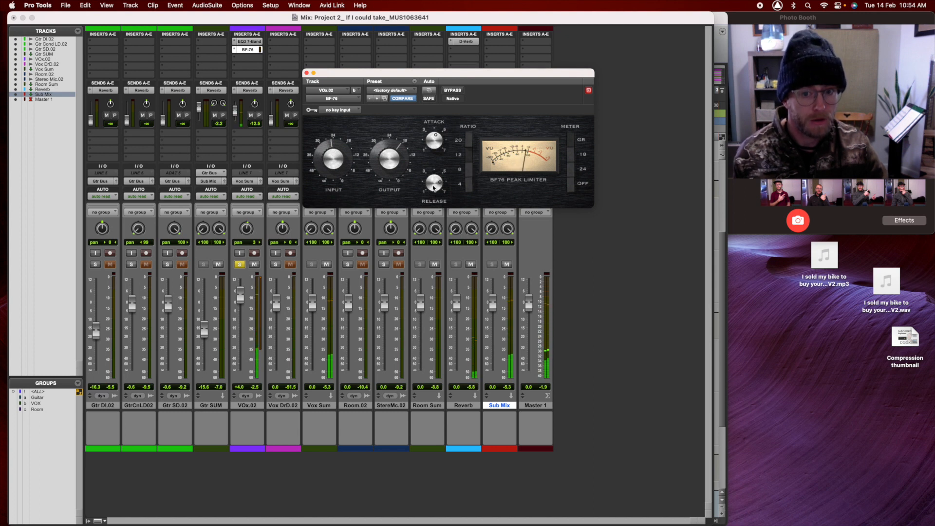
left_click(306, 74)
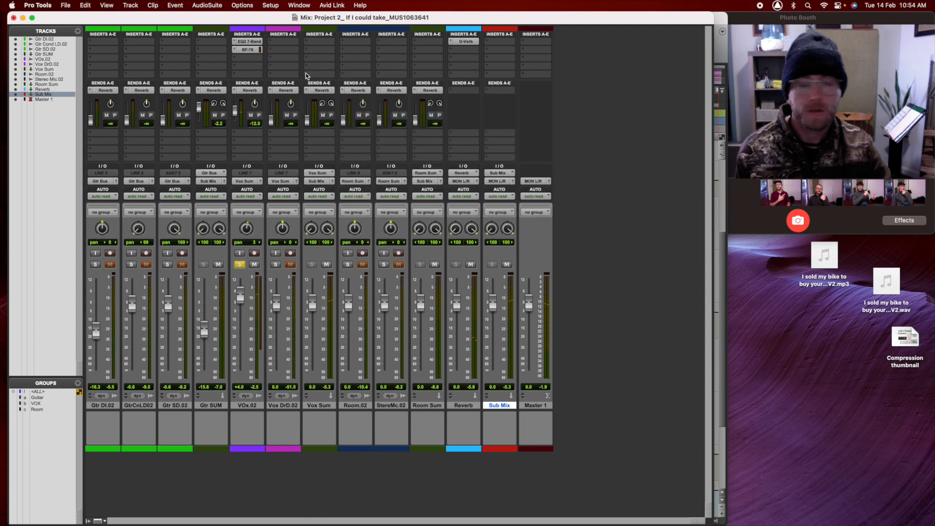